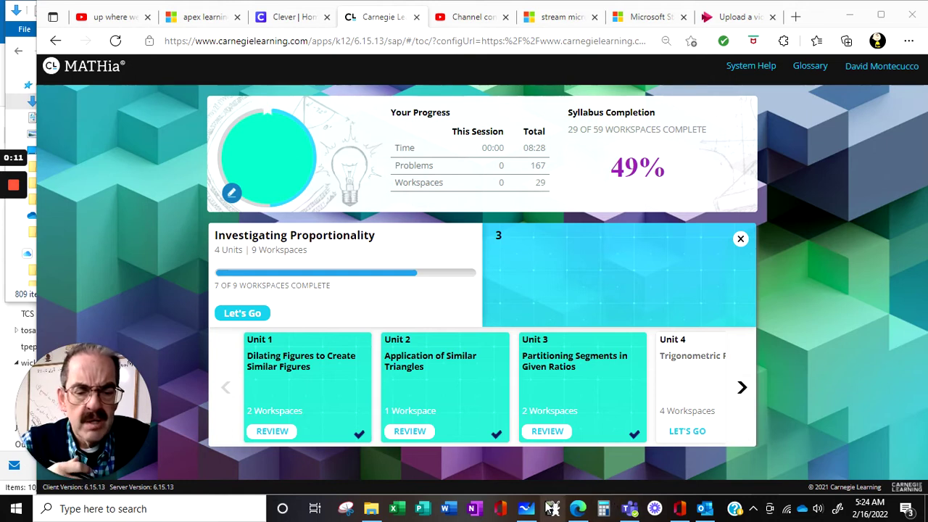
Step: Sketch a right triangle on the whiteboard labelled A, opp, Adj and hyp, then minimize it
left_click(528, 510)
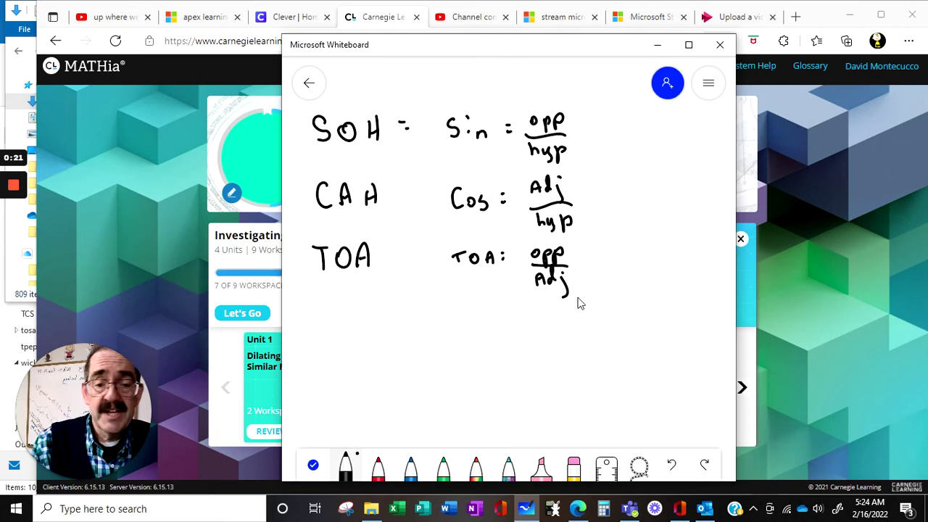
mouse_move(639, 128)
left_mouse_down()
mouse_move(716, 176)
mouse_move(636, 124)
left_mouse_up()
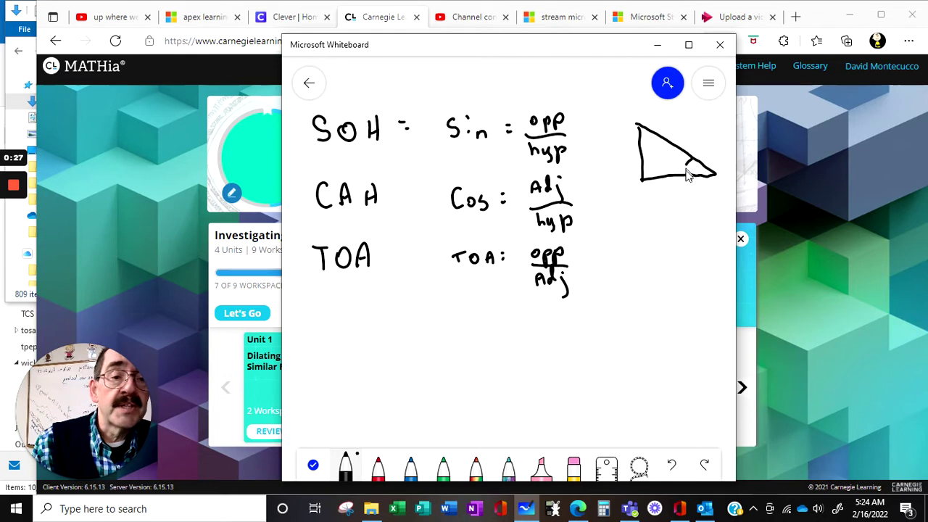
left_click_drag(686, 175, 728, 183)
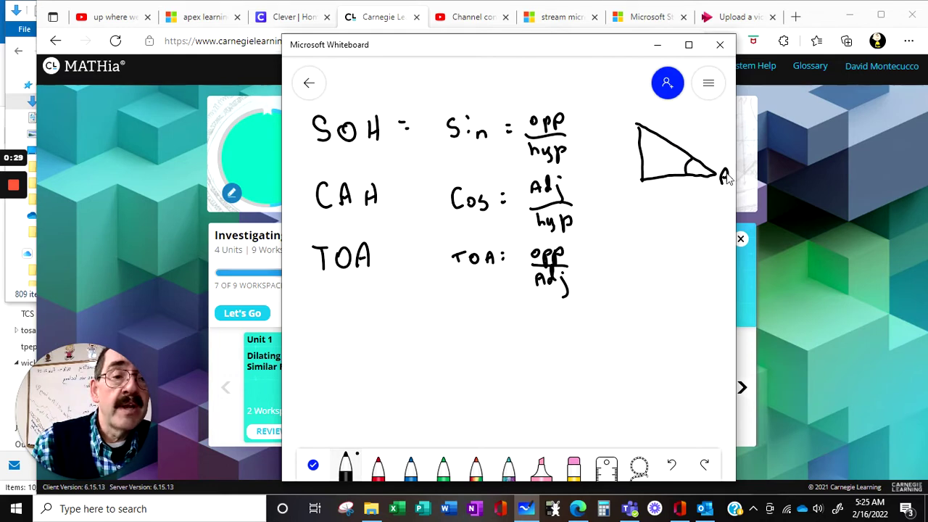
left_click_drag(616, 150, 630, 151)
mouse_move(656, 203)
left_mouse_down()
mouse_move(676, 187)
mouse_move(678, 206)
left_mouse_up()
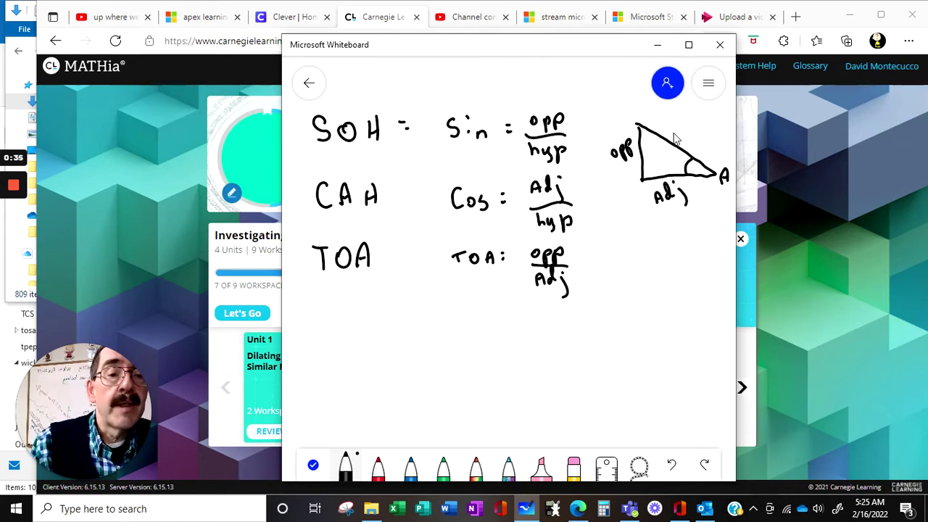
mouse_move(674, 130)
left_mouse_down()
mouse_move(689, 149)
mouse_move(709, 136)
left_mouse_up()
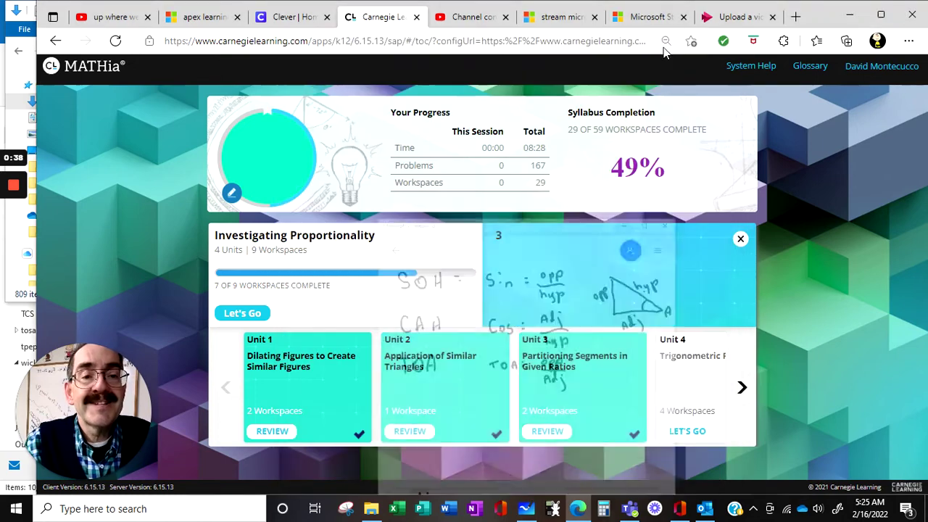
left_click(658, 45)
Step: Open Unit 4 Trigonometric Ratios and start workspace 3, Using One Trigonometric Ratio to Solve Problems
left_click(689, 434)
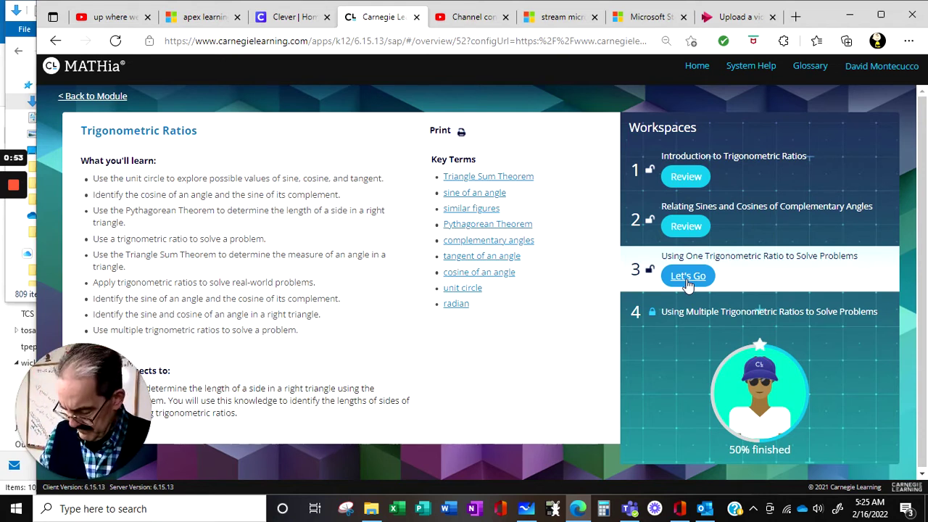
left_click(687, 281)
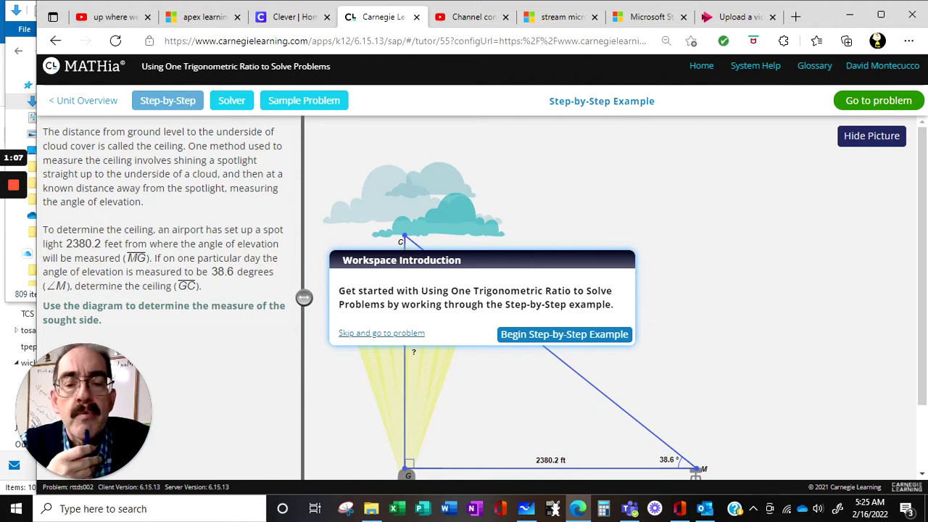
Step: Start the step-by-step example, select side GC as the ceiling, and rewrite TOA as TAN on the whiteboard
left_click(537, 339)
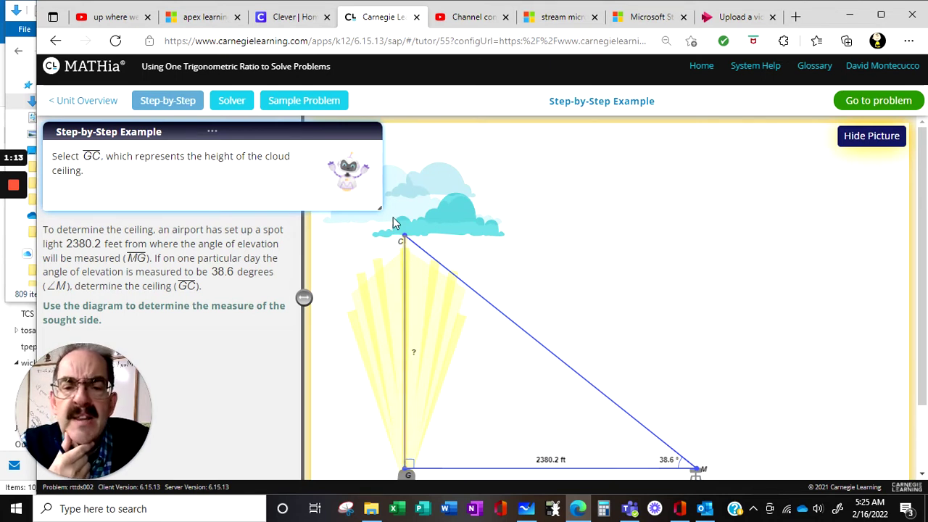
left_click(405, 351)
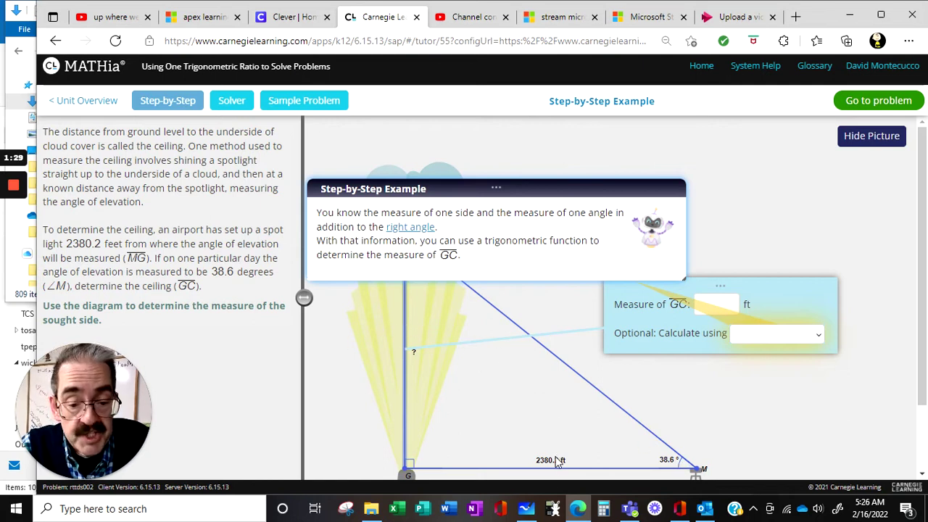
left_click(527, 508)
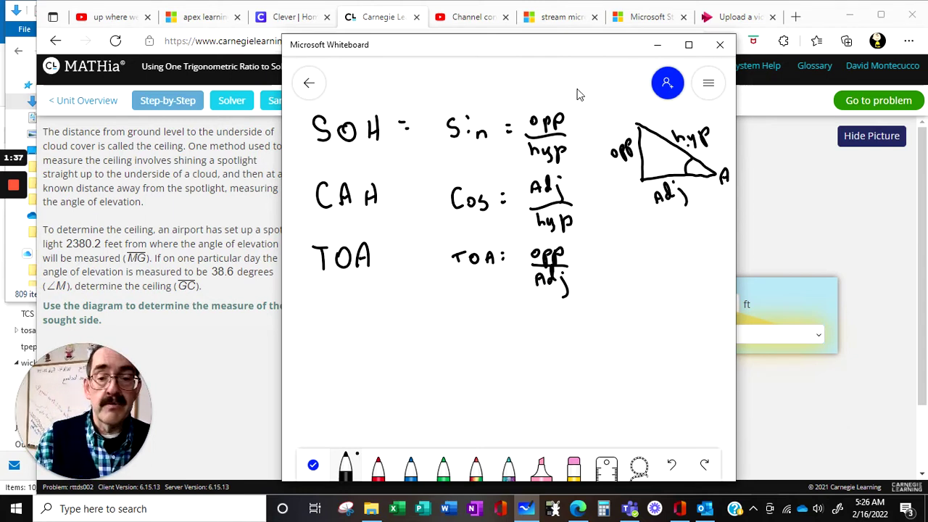
mouse_move(453, 271)
left_mouse_down()
mouse_move(452, 287)
mouse_move(459, 270)
mouse_move(475, 288)
mouse_move(499, 256)
left_mouse_up()
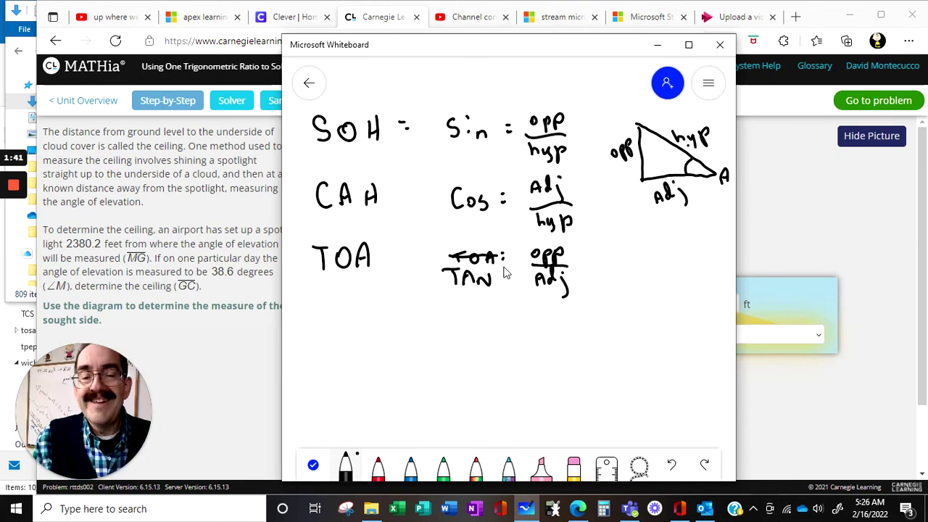
left_click(657, 44)
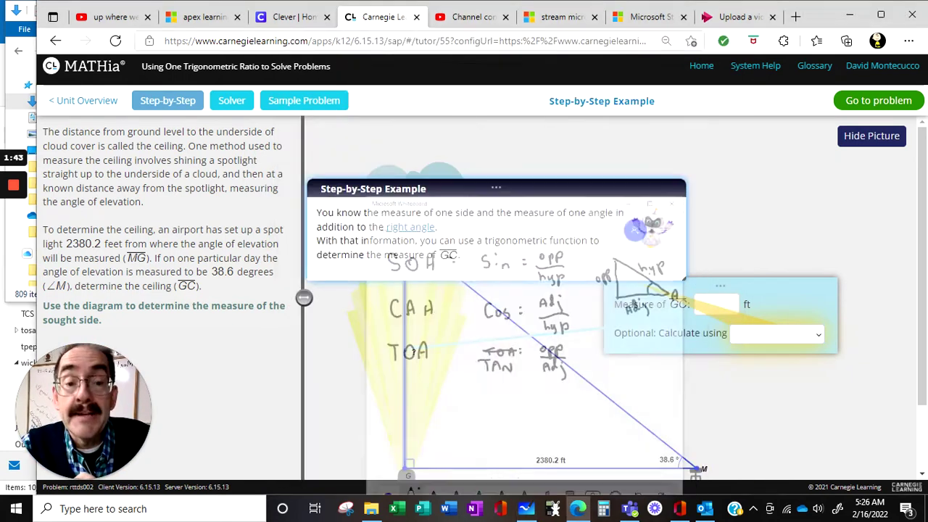
Step: Calculate GC with a trigonometric ratio using the tangent function
left_click(752, 339)
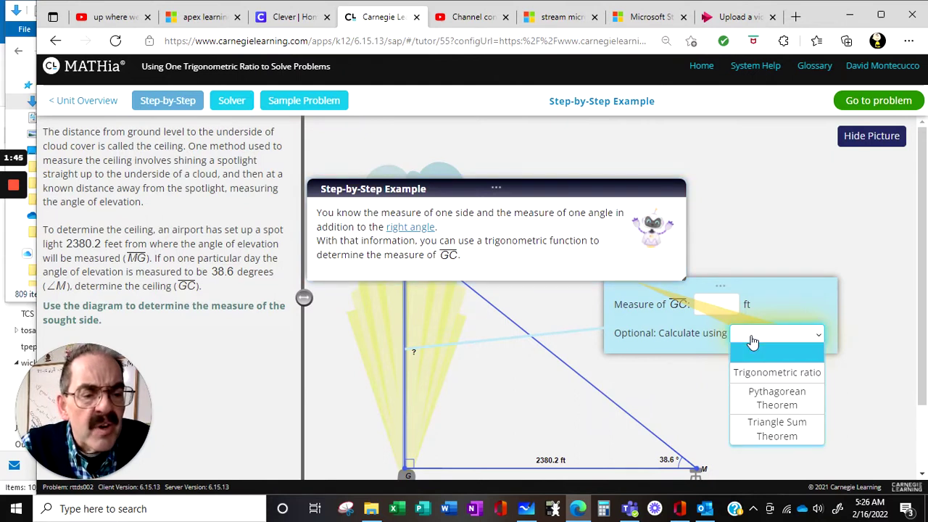
left_click(763, 375)
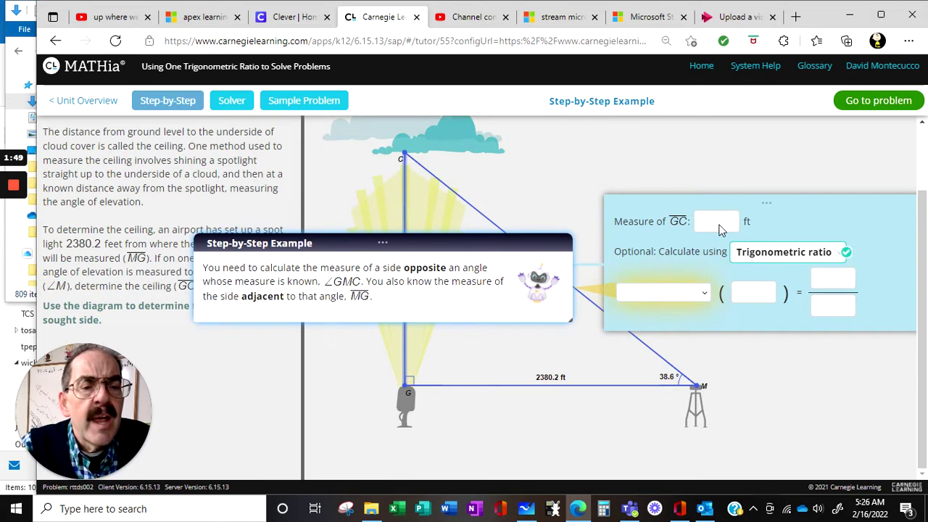
left_click(667, 297)
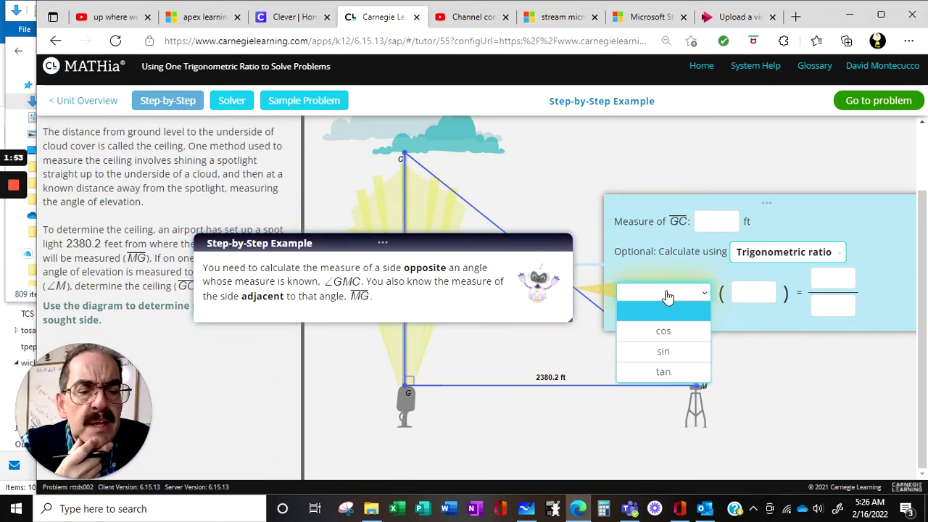
left_click(664, 372)
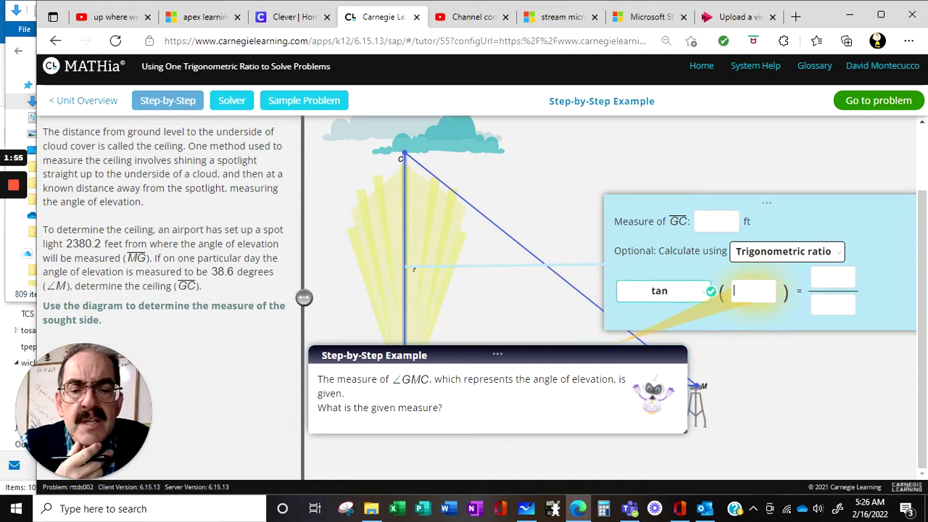
left_click_drag(548, 355, 540, 401)
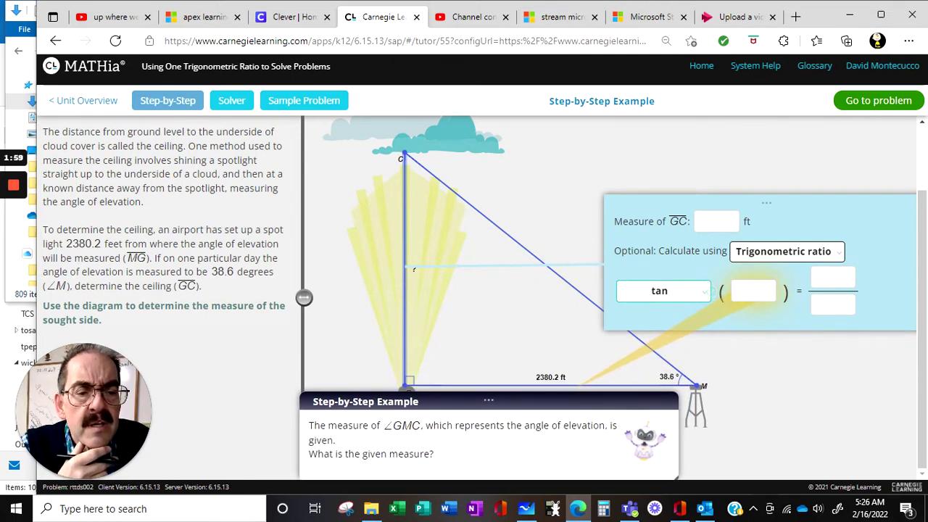
Step: Complete the equation tan(38.6) = x / 2380.2
left_click(747, 291)
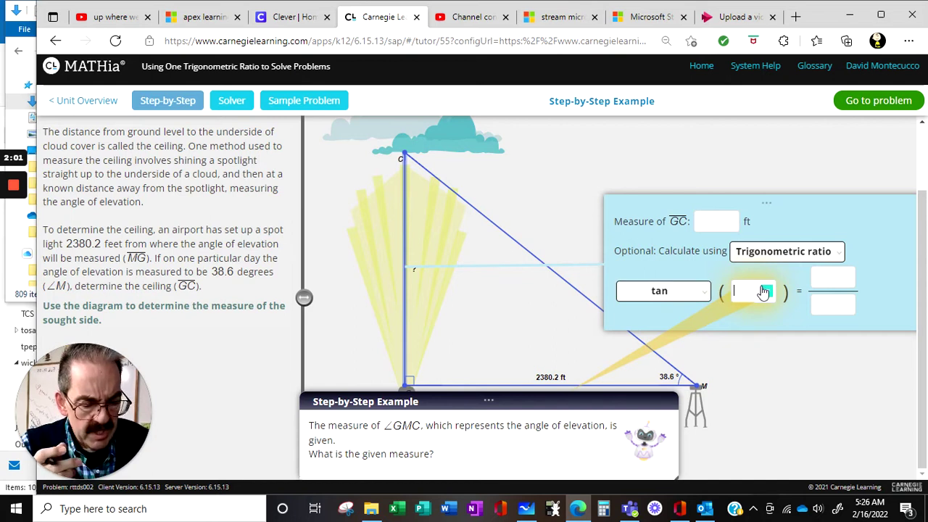
type("38.6")
key("Return")
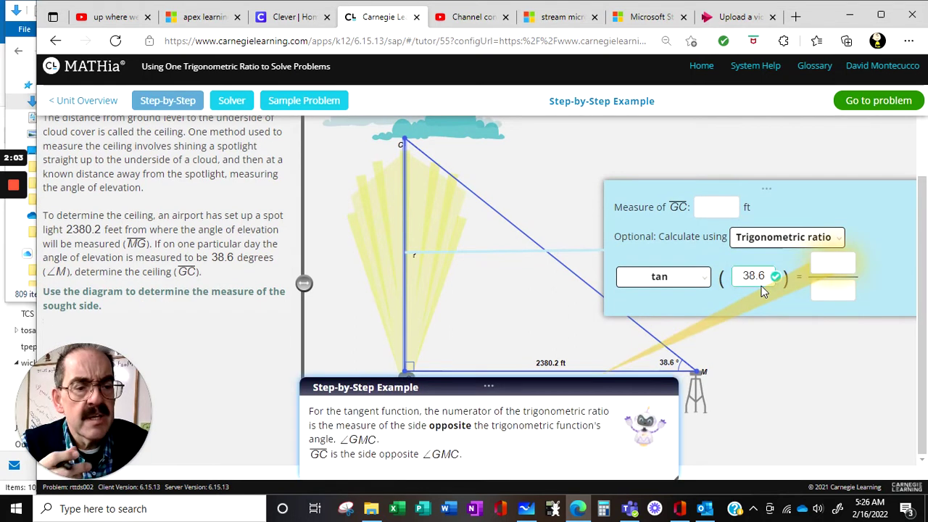
key("Tab")
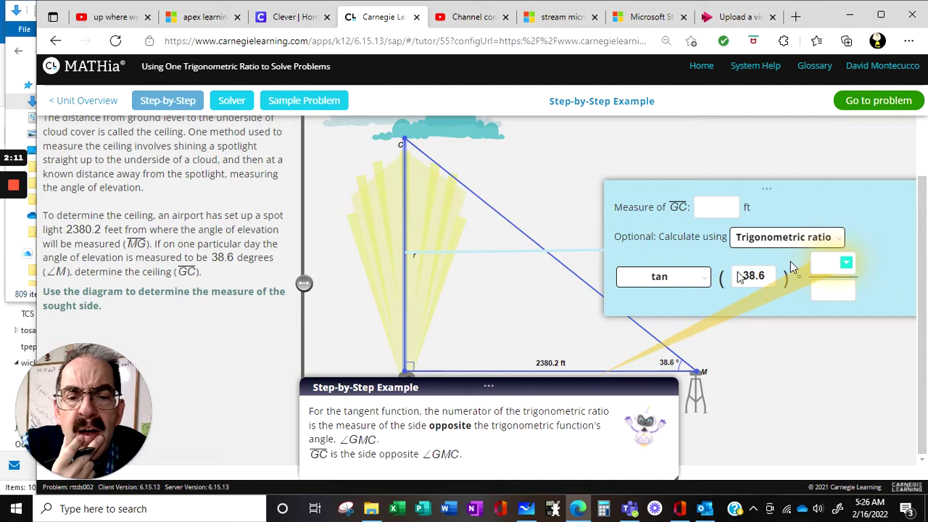
left_click_drag(661, 186, 545, 152)
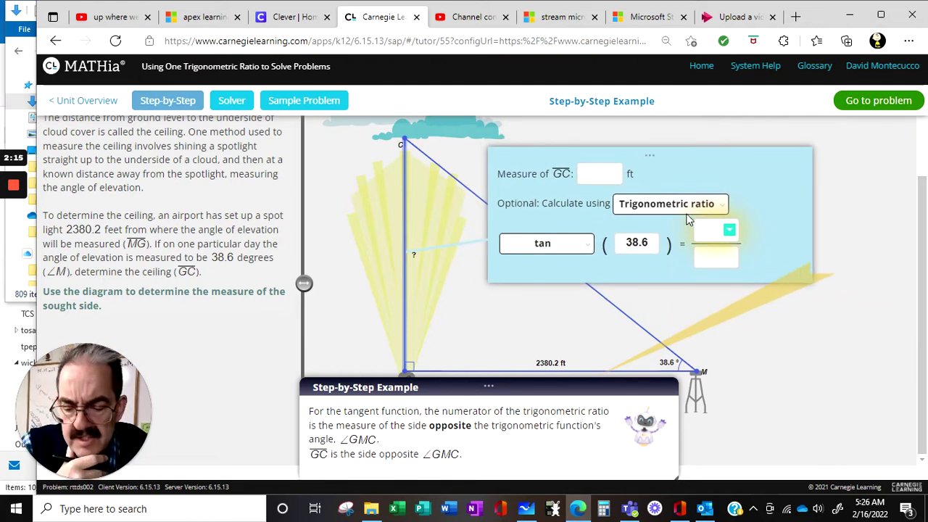
type("x")
key("Return")
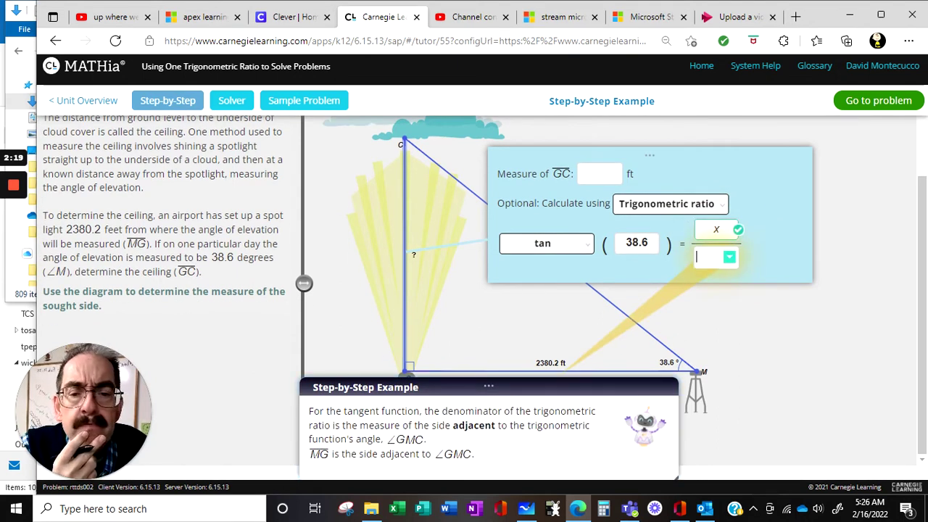
type("2380")
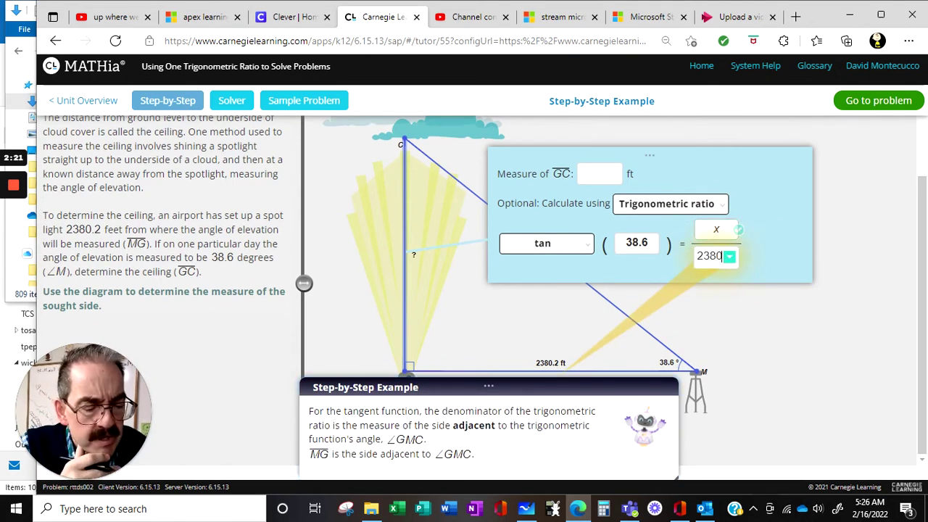
type(".2")
key("Return")
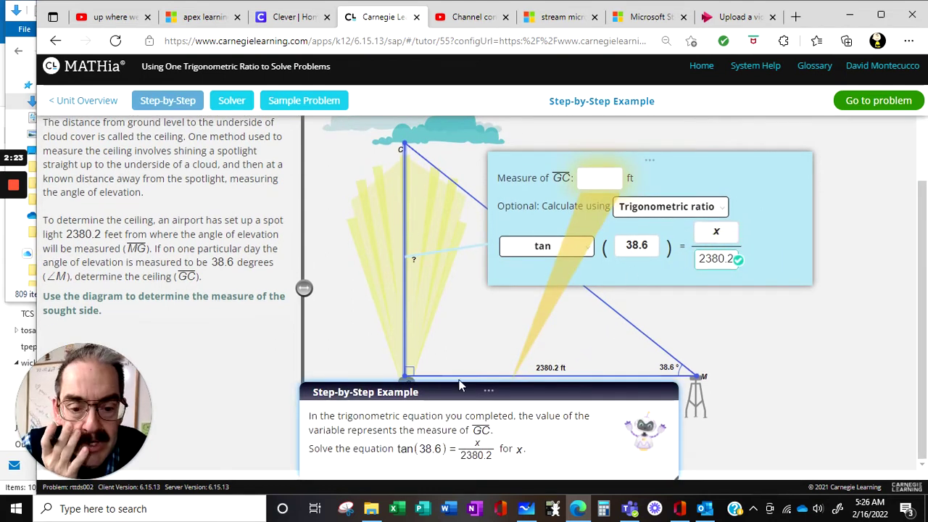
left_click_drag(475, 392, 492, 350)
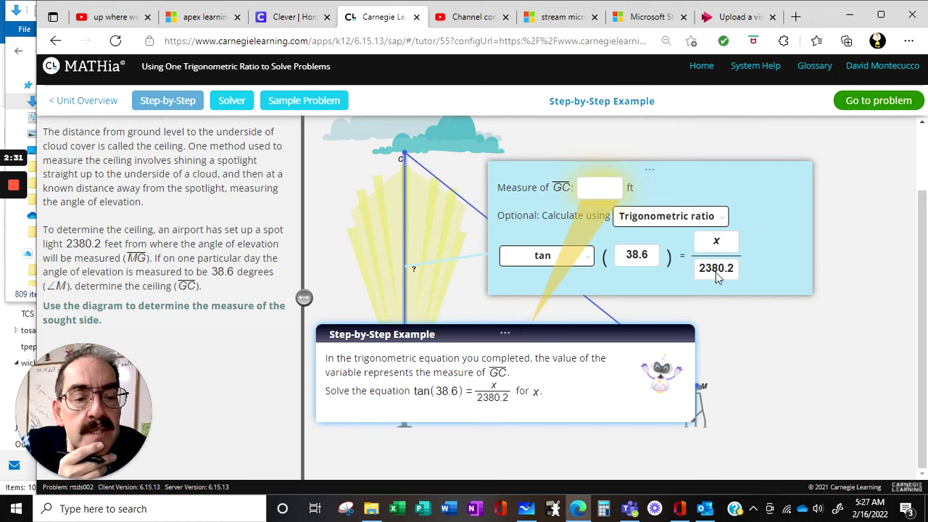
Step: Enter GC's measure as 2380.2·tan(38.6), giving 1900.0887 ft
left_click(596, 187)
type("2380.")
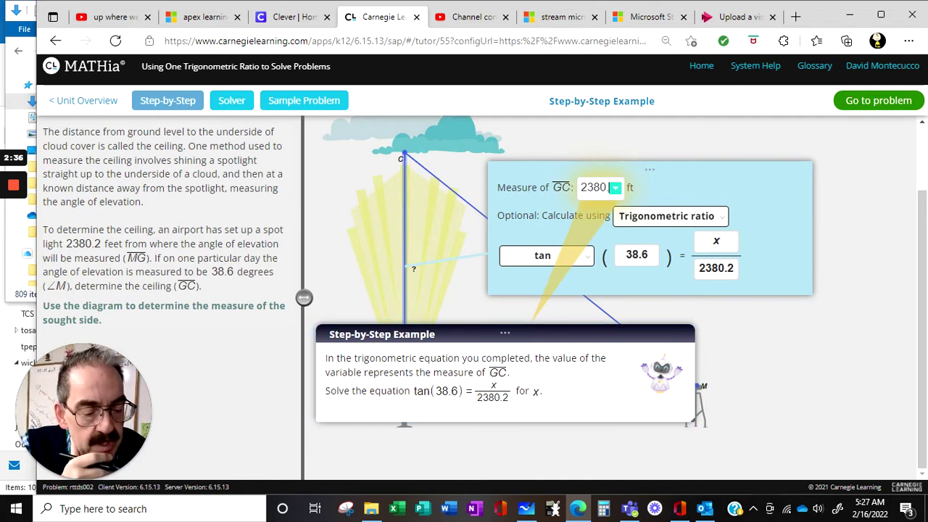
type("2")
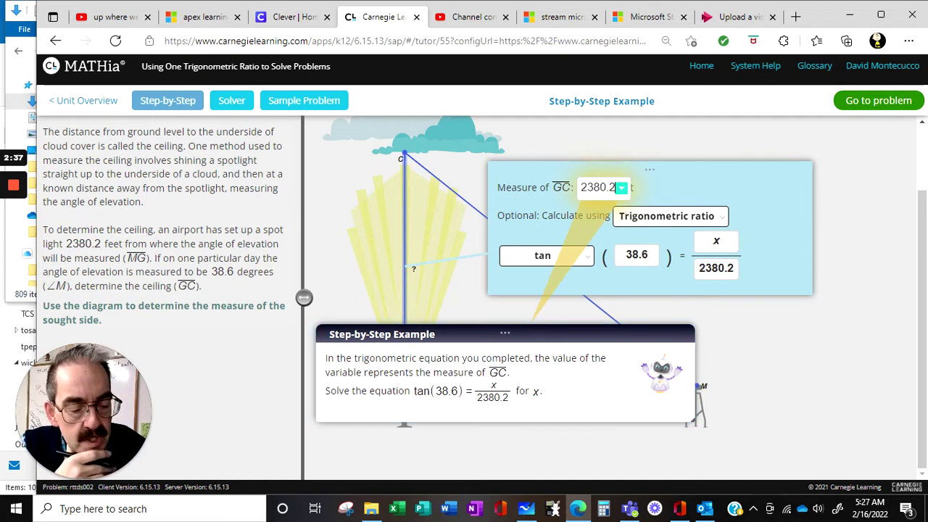
type("*")
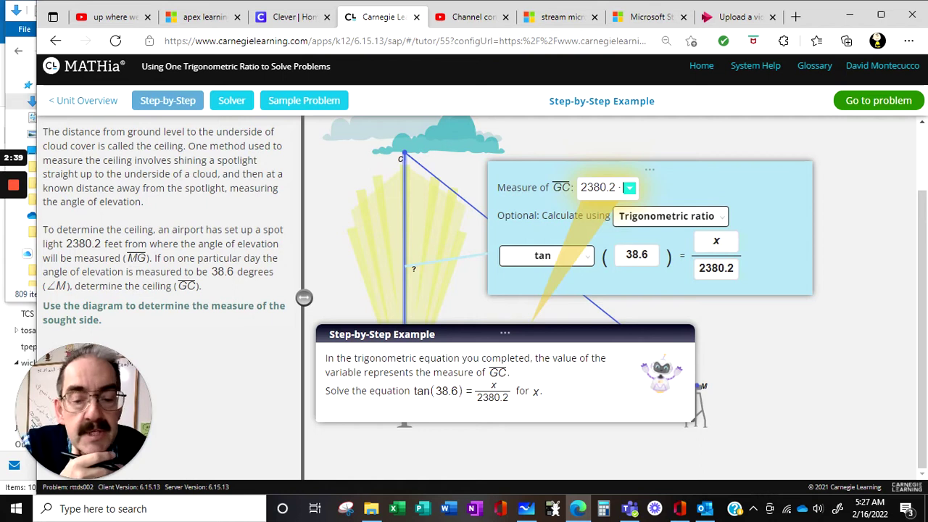
type("tan")
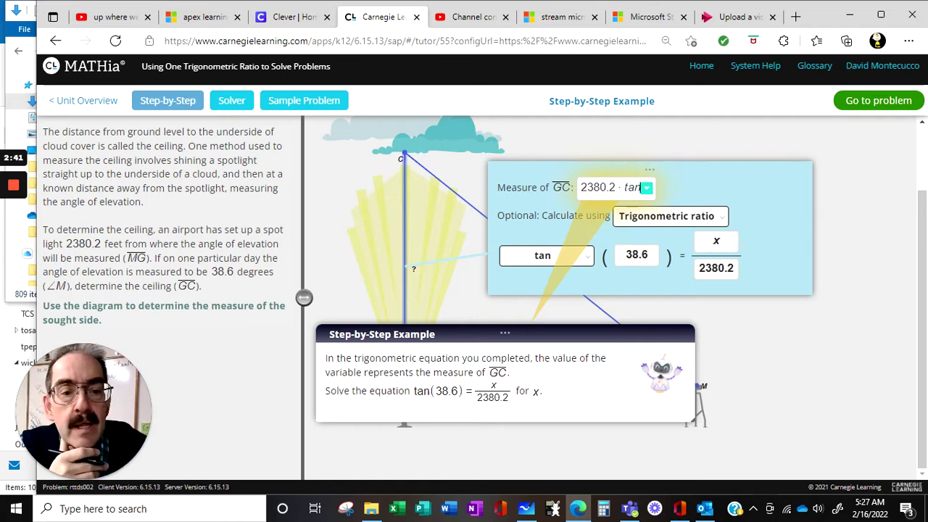
type("(3")
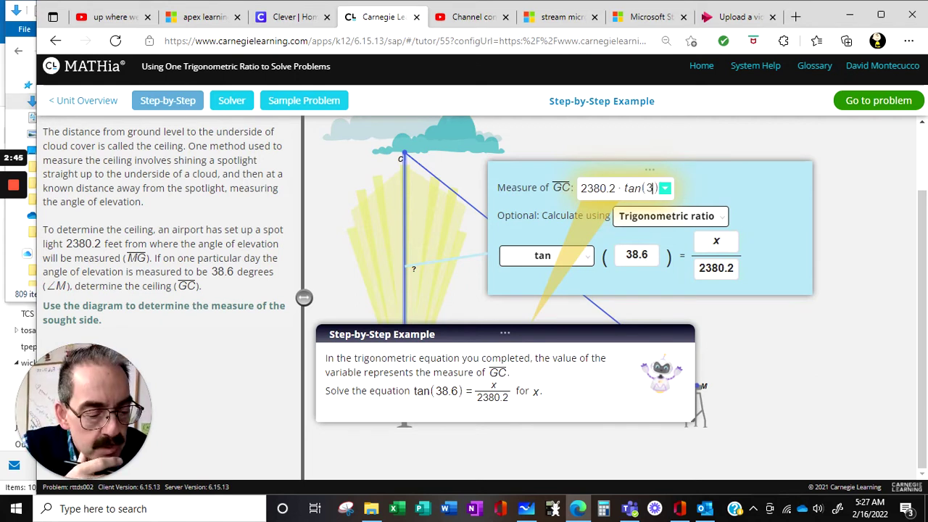
type("8.6")
key("Return")
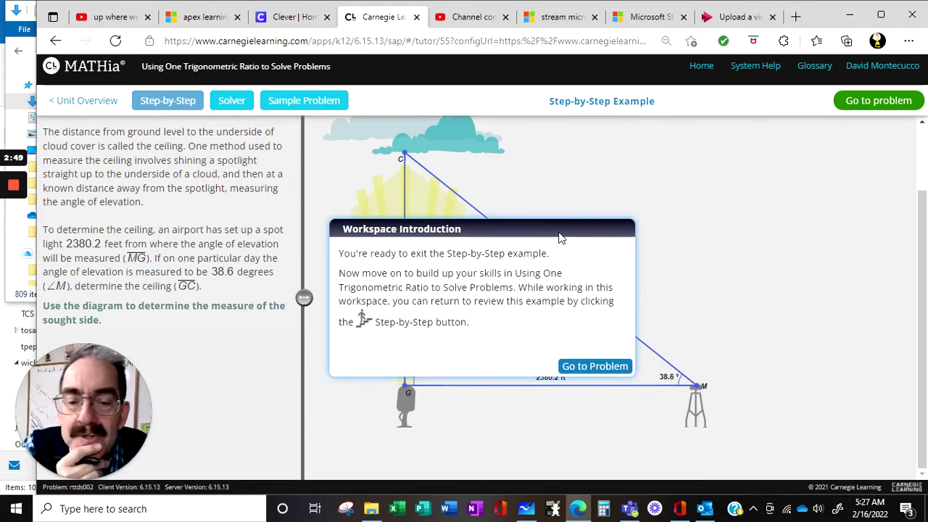
Step: Go to the slide problem and calculate side GJ with a tangent trigonometric ratio
left_click(595, 367)
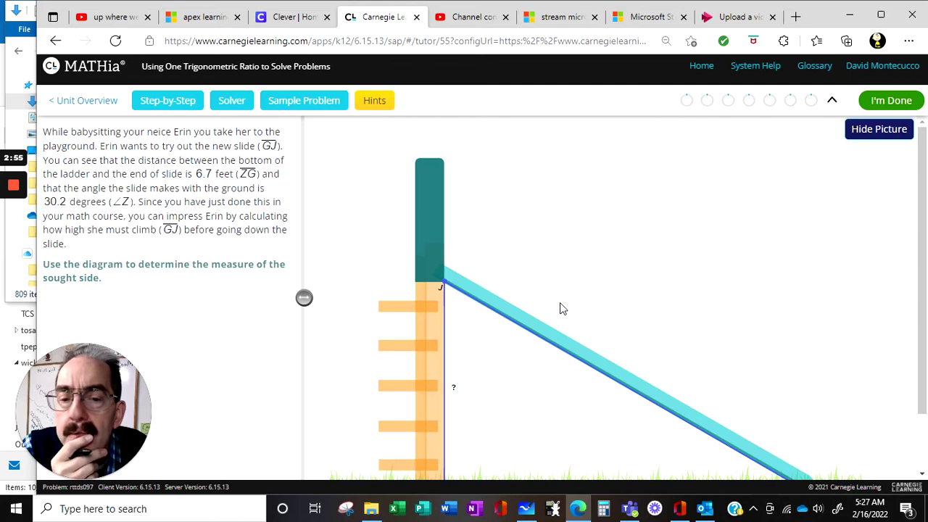
scroll(527, 339, "down", 1)
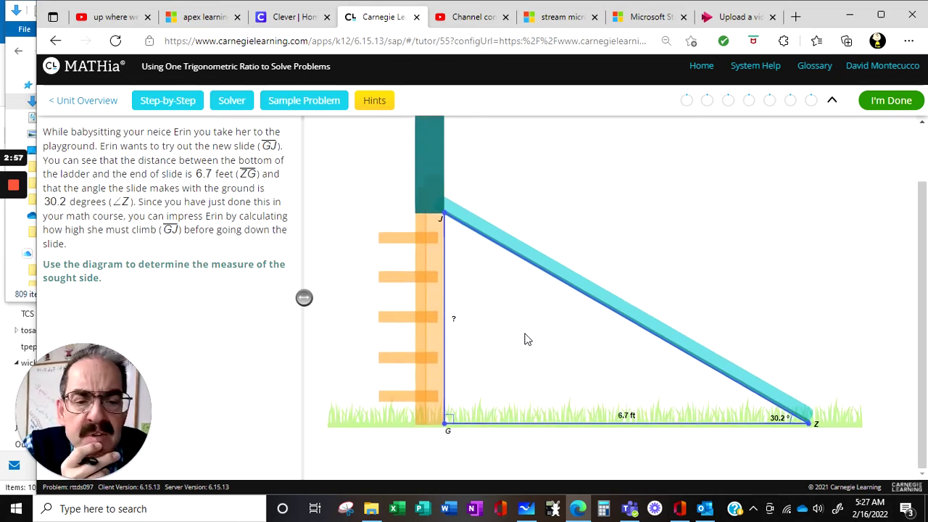
left_click(445, 319)
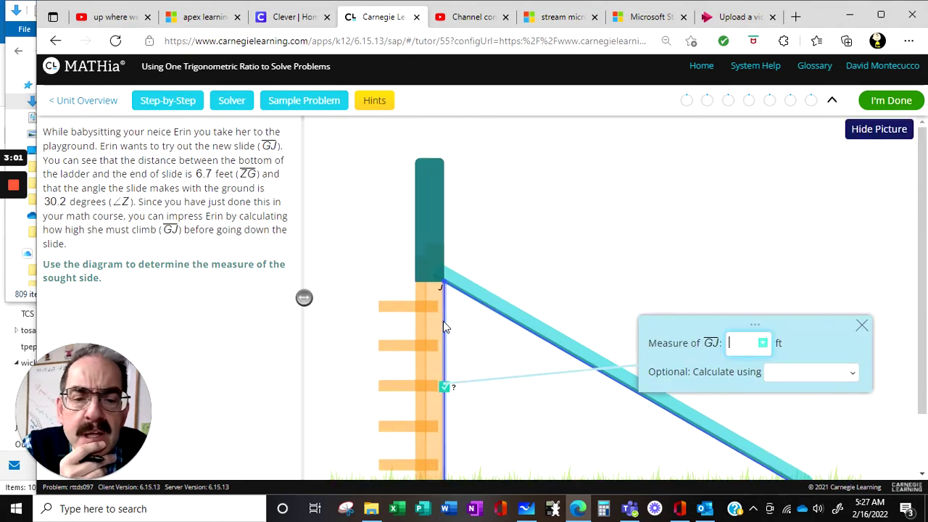
scroll(573, 326, "down", 1)
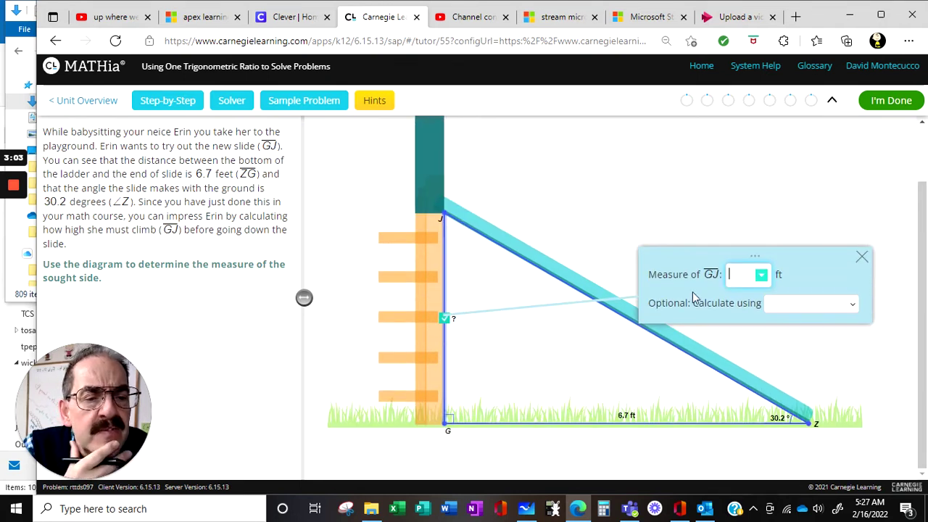
left_click(795, 312)
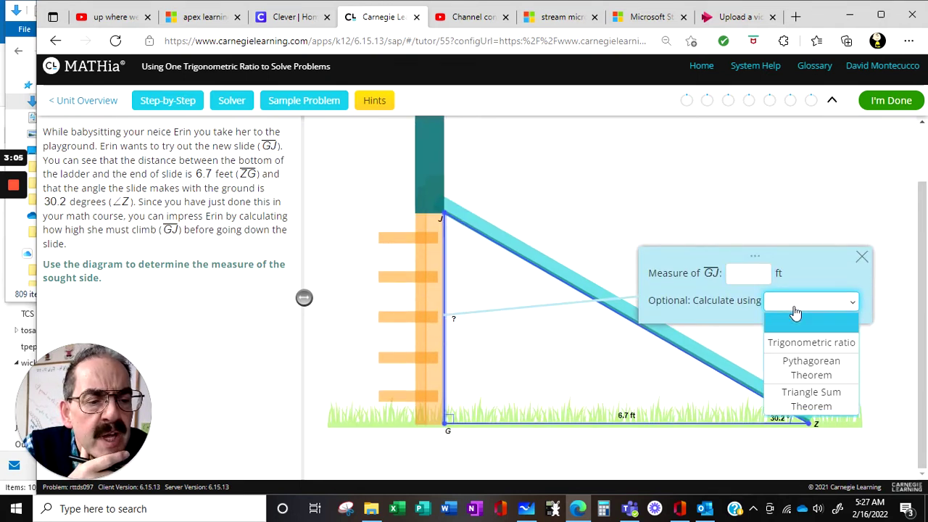
left_click(795, 351)
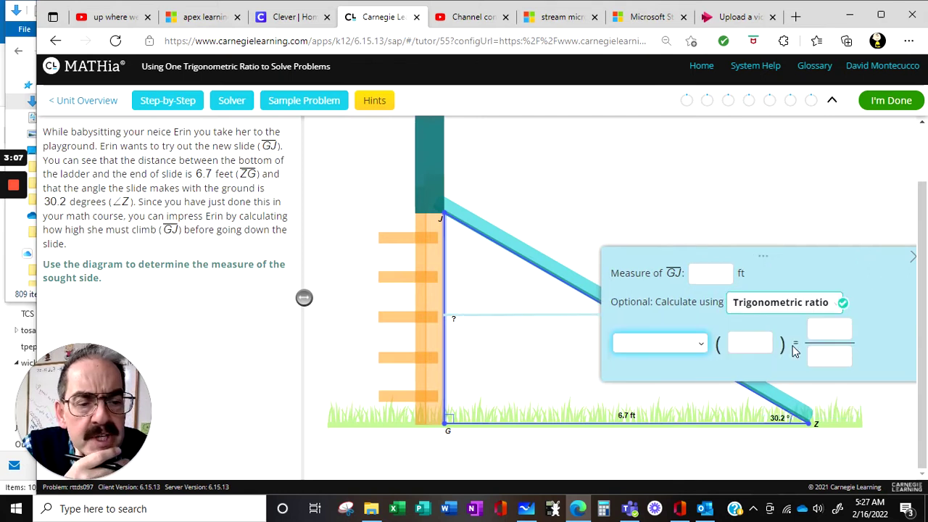
left_click(660, 343)
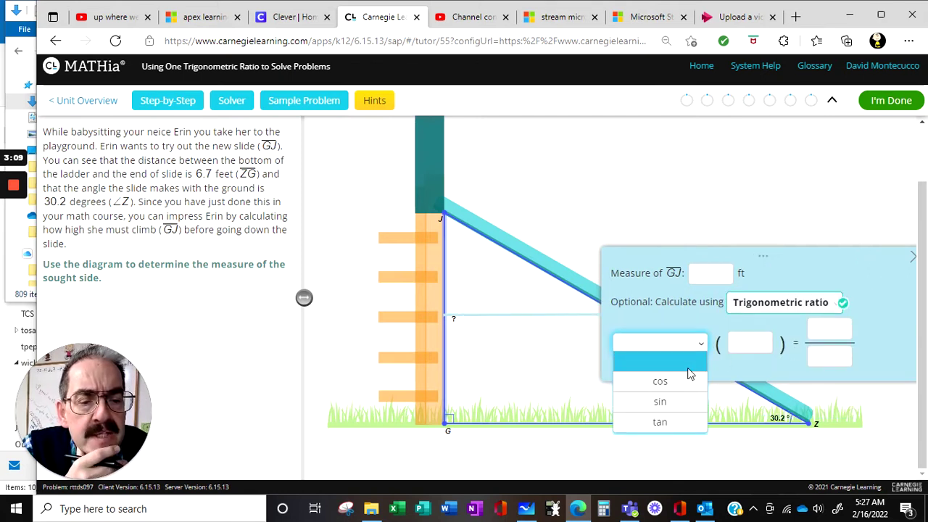
left_click(665, 416)
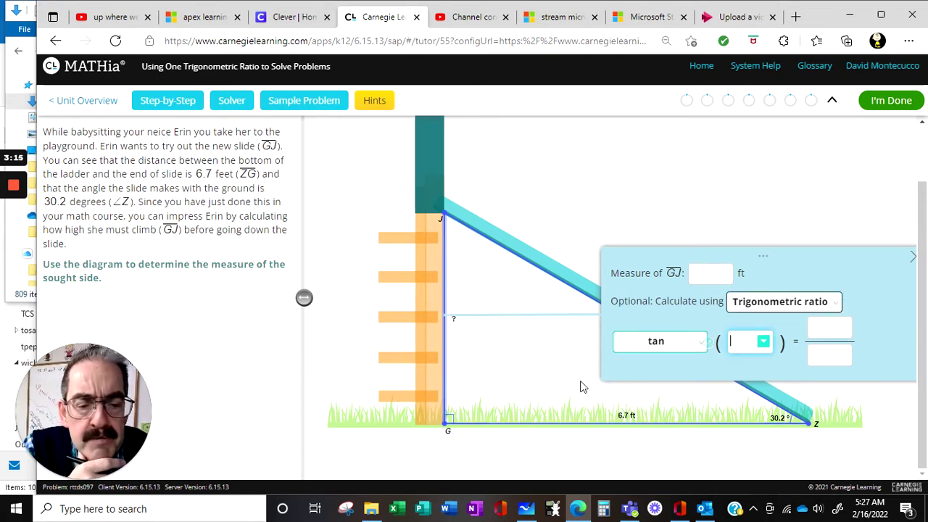
Step: Set up the equation tan(30.2) = x / 6.7
key("Tab")
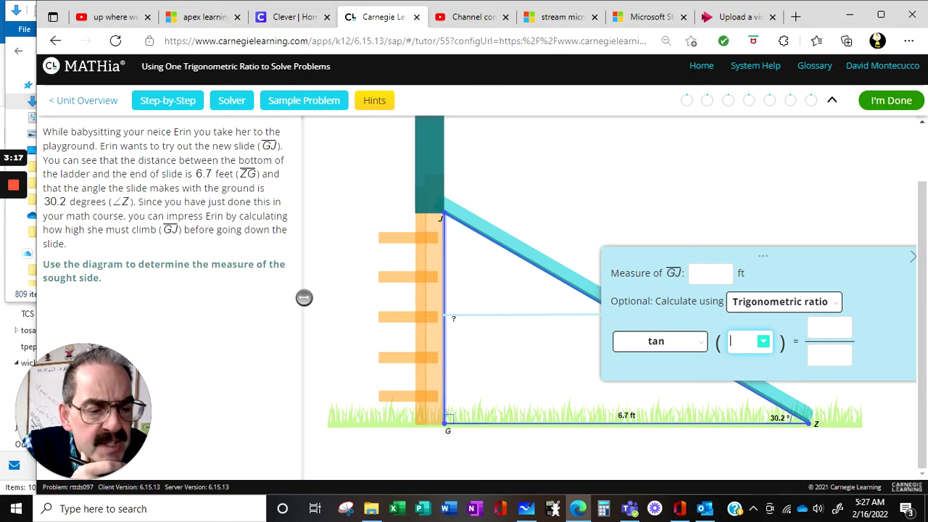
type("30.2")
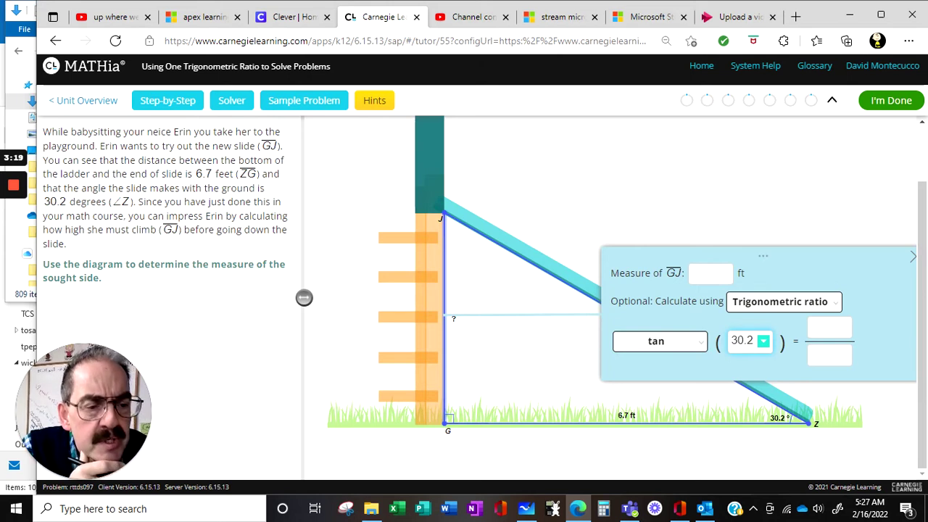
key("Tab")
type("x")
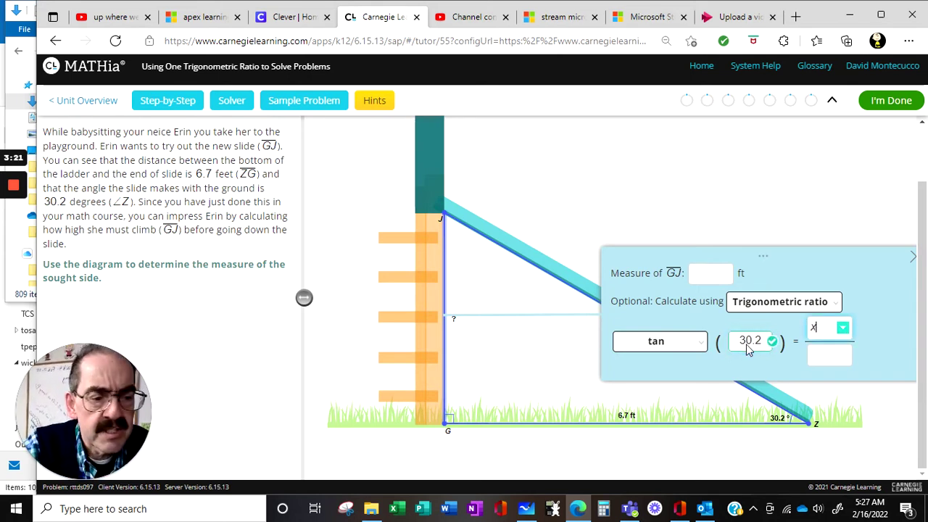
key("Tab")
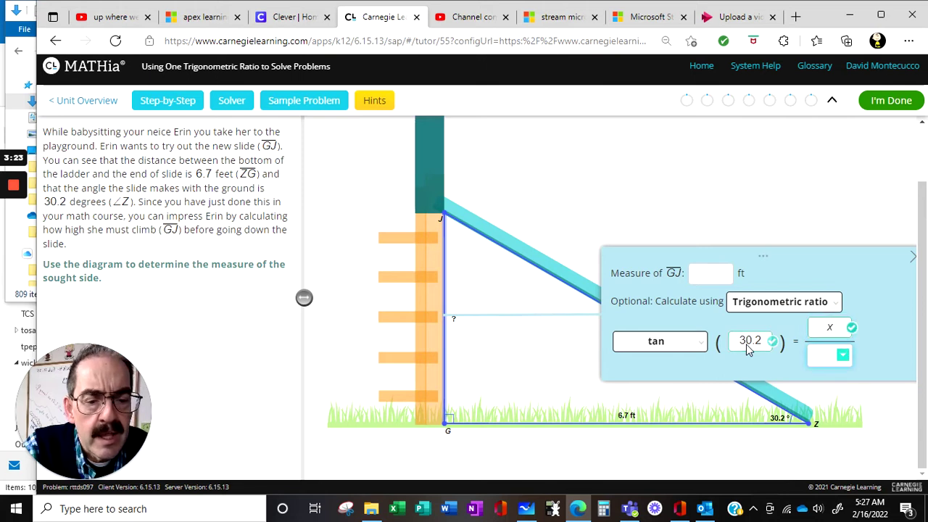
type("6.7")
key("Tab")
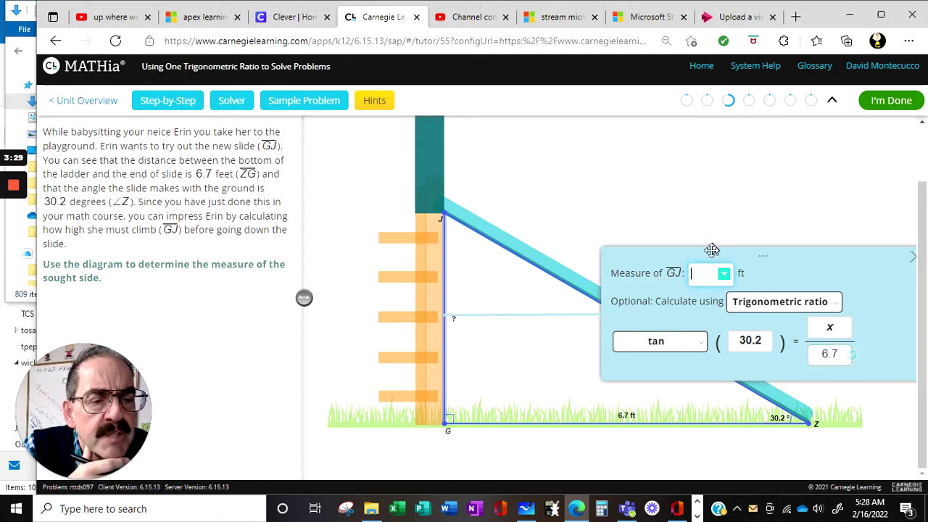
Step: Enter GJ as 6.7·tan(30.2) for 3.8995 ft and mark the problem done
type("6.7 ·")
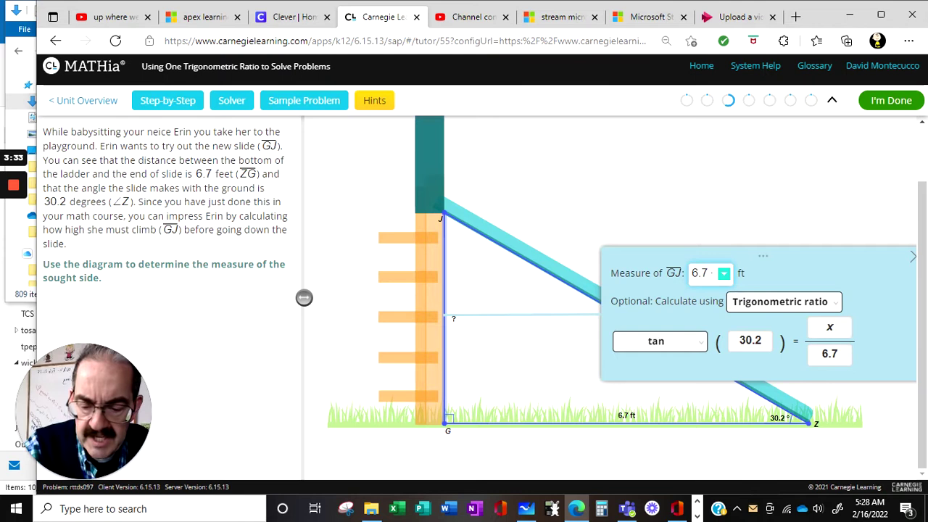
type(" tan(")
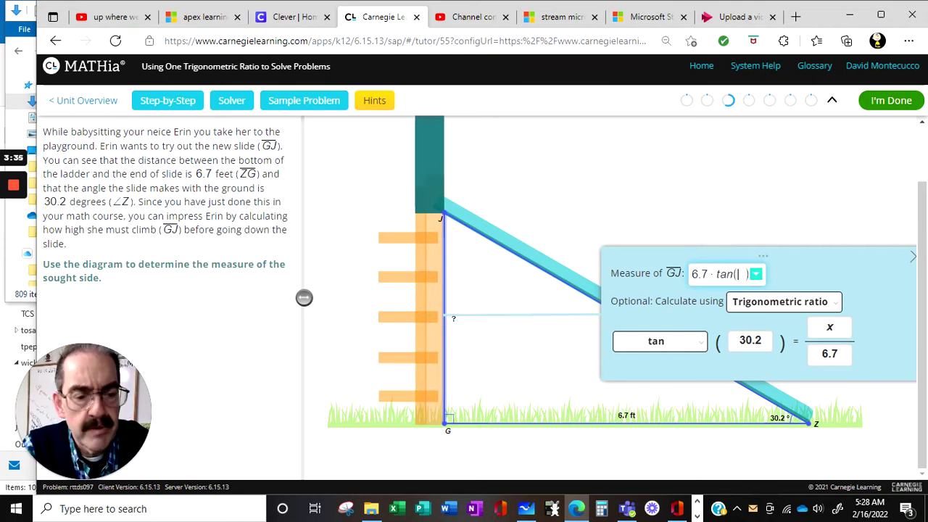
type("30.2")
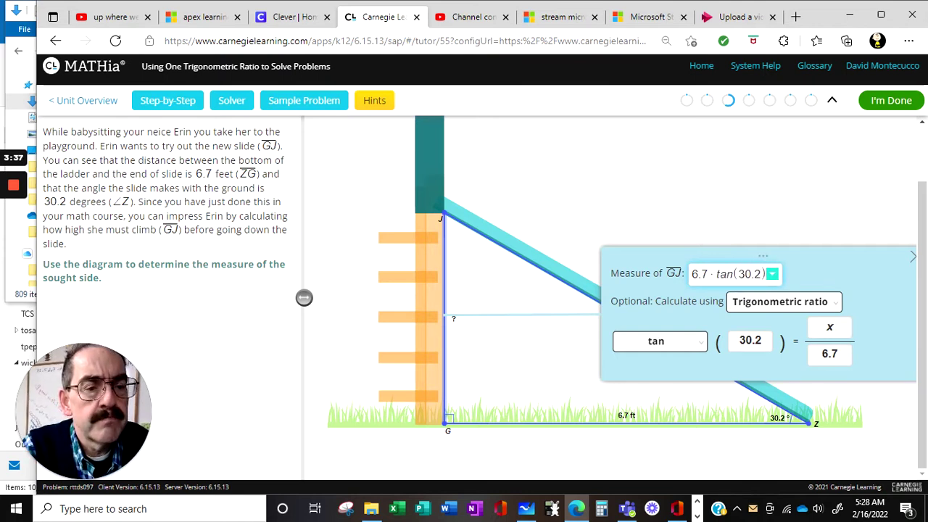
key("Return")
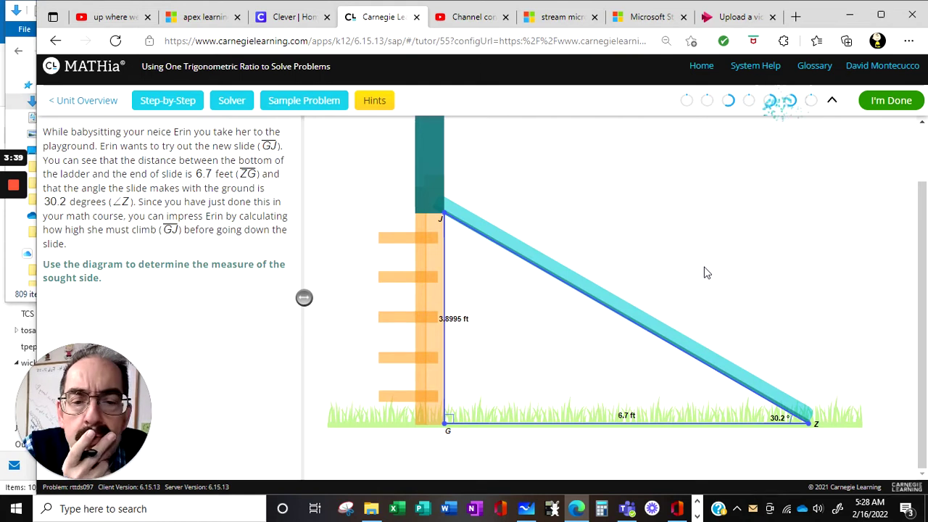
left_click(876, 101)
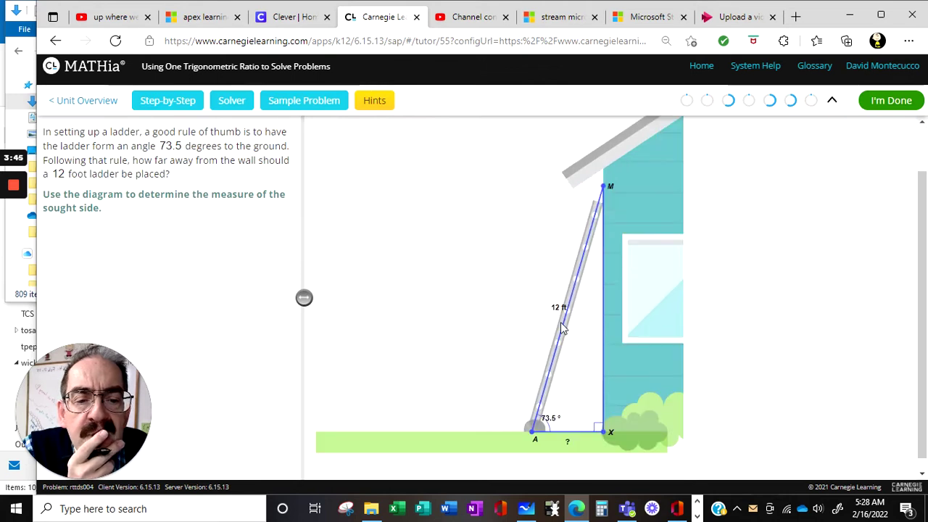
Step: Select side AX and calculate it with a cosine trigonometric ratio
scroll(562, 326, "down", 1)
left_click(569, 429)
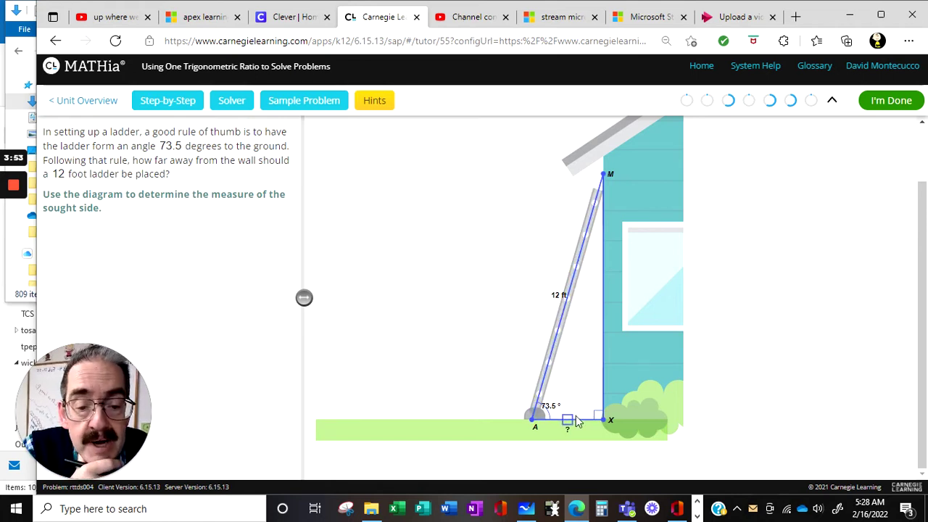
left_click(567, 424)
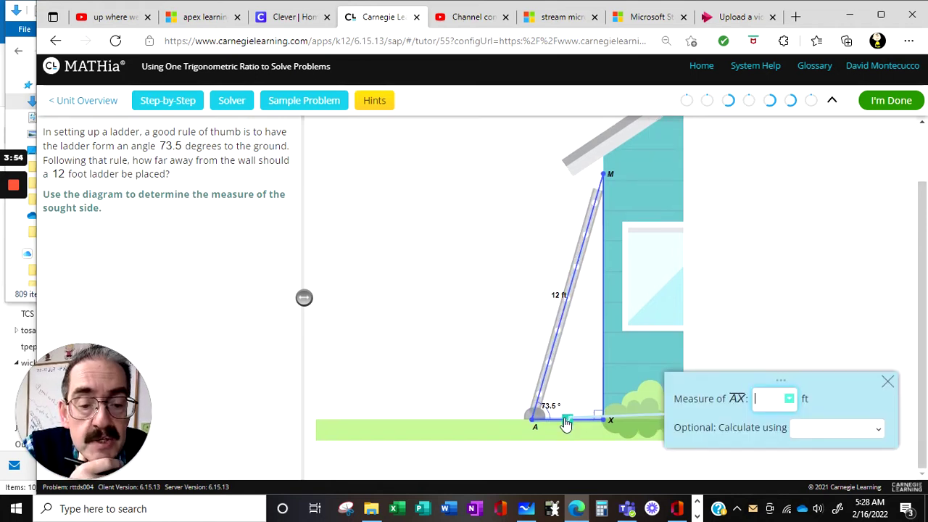
left_click(804, 431)
left_click(835, 348)
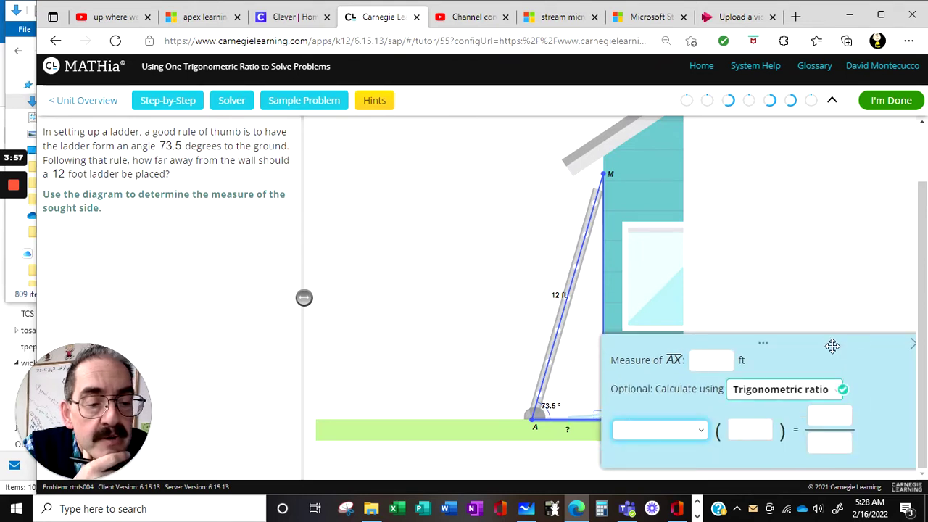
left_click(633, 441)
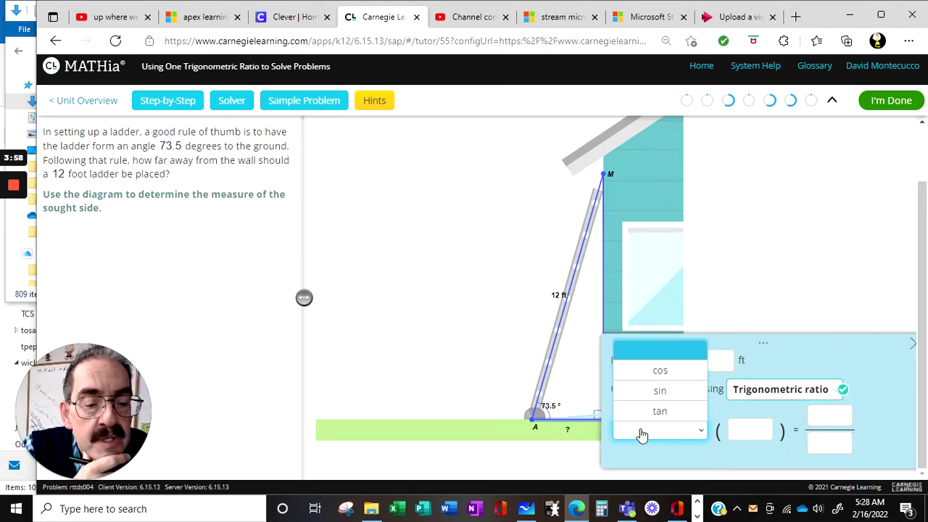
left_click(661, 379)
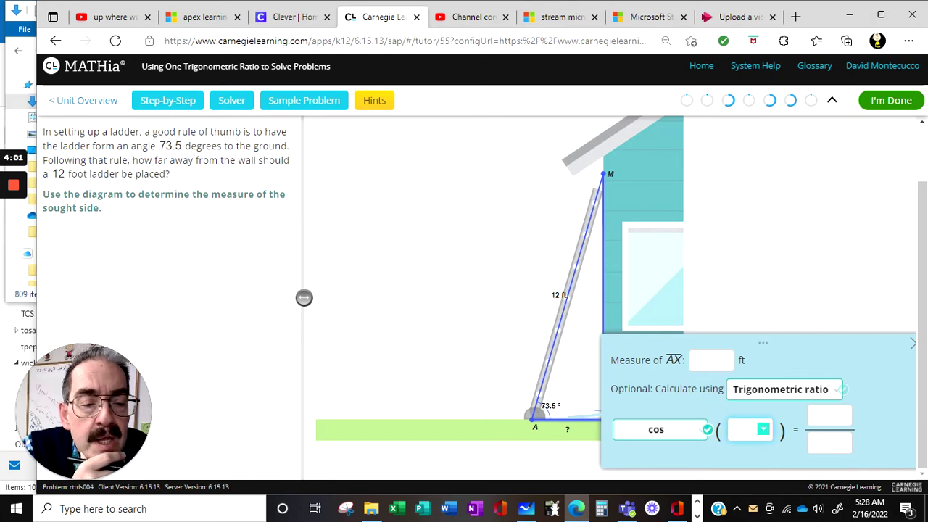
Step: Set up the equation cos(73.5) = x / 12
type("73.5")
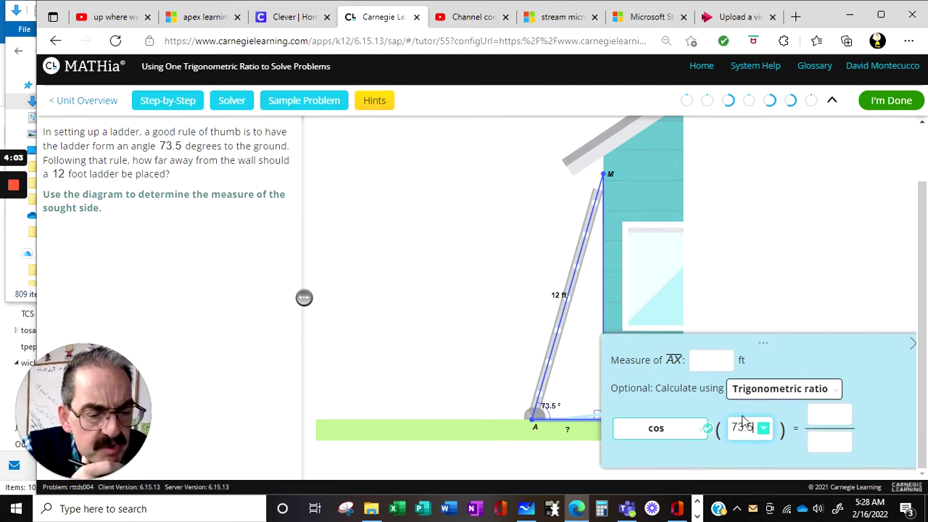
key("Tab")
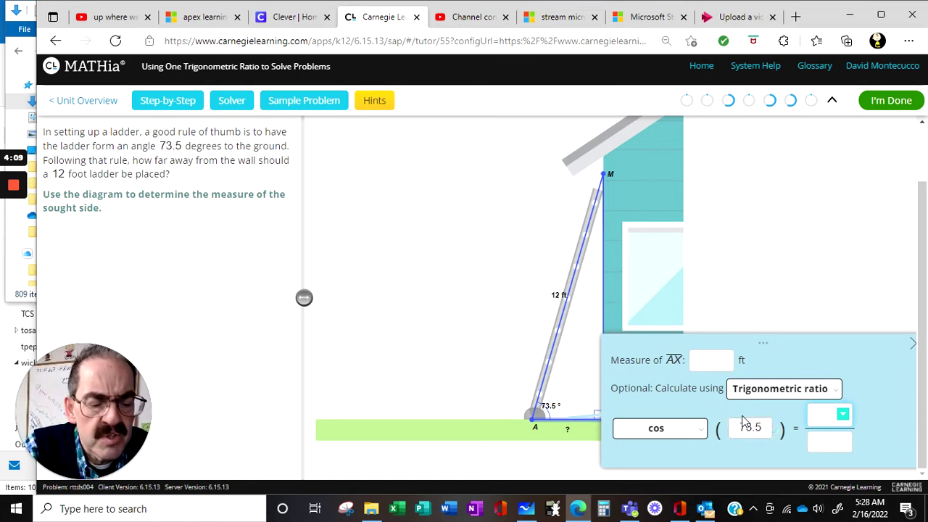
type("x")
key("Tab")
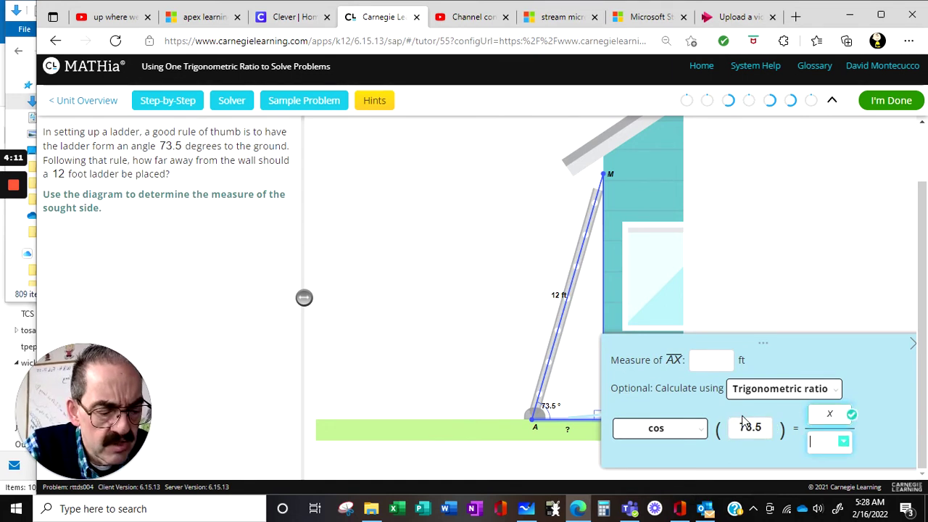
type("12")
key("Tab")
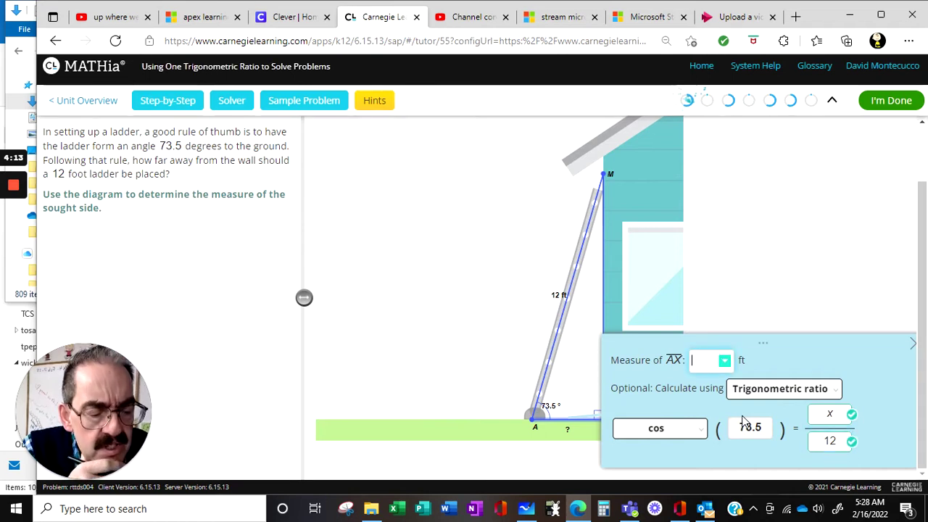
Step: Enter AX as 12·cos(73.5), giving 3.4082 ft
type("12")
type("*")
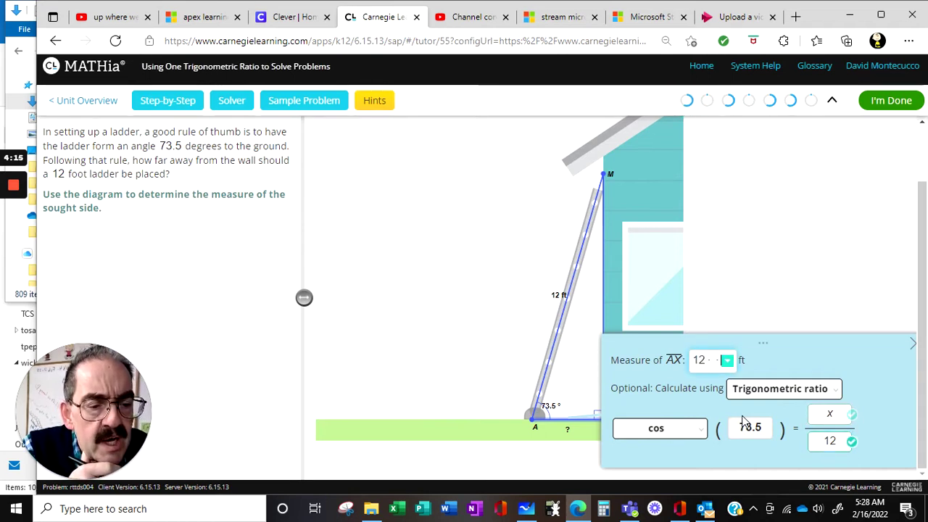
key("BackSpace")
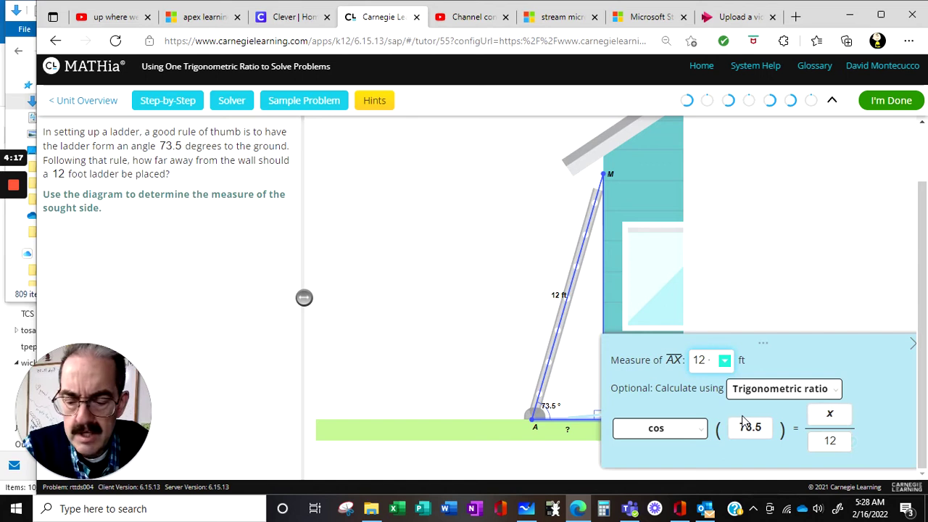
type("cos(")
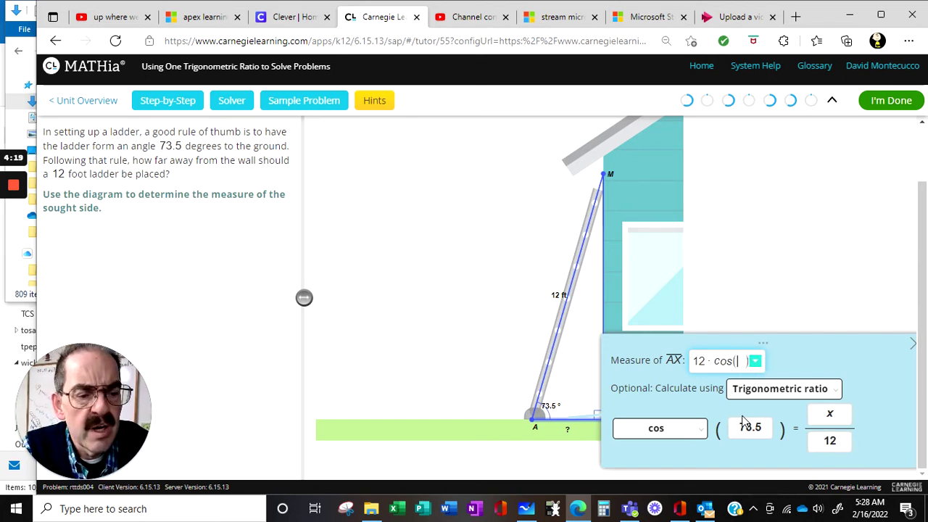
type("7")
type("3.")
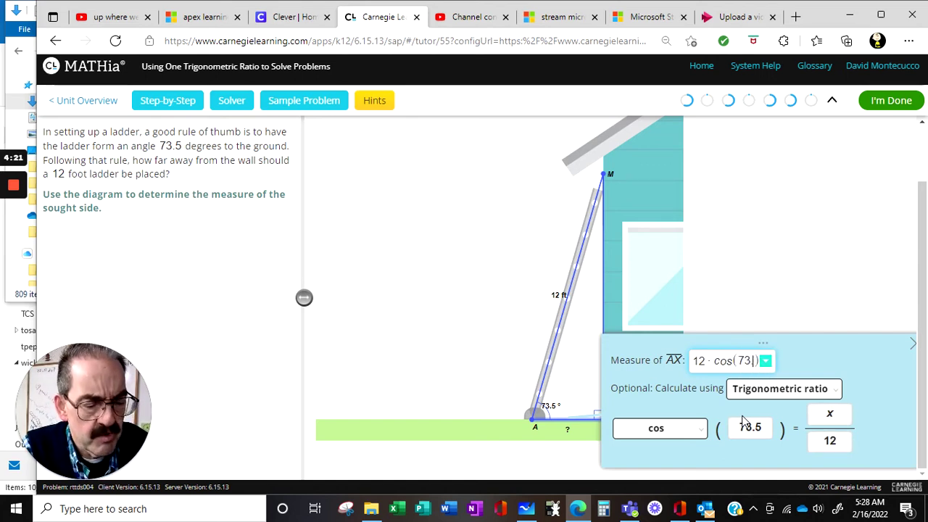
type("5")
key("Return")
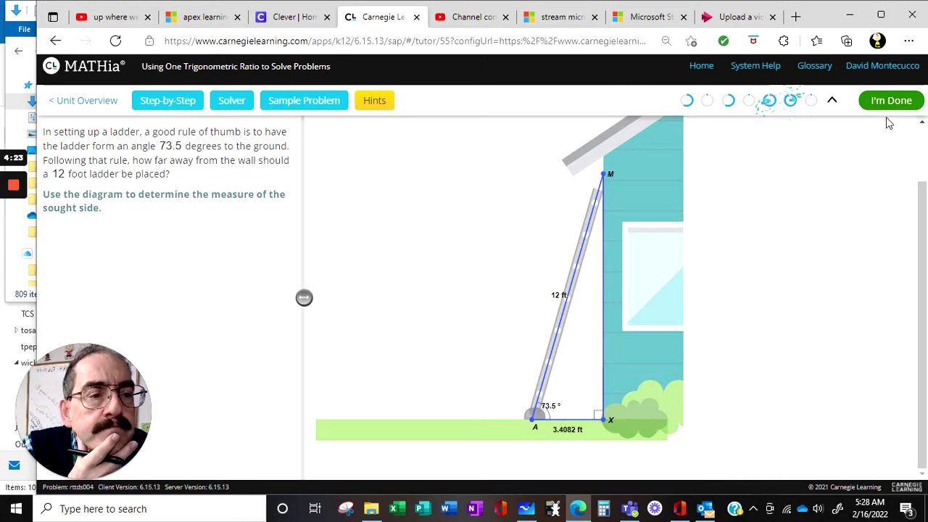
Step: Finish the ladder problem and begin entering side MQ of triangle QZM
left_click(885, 101)
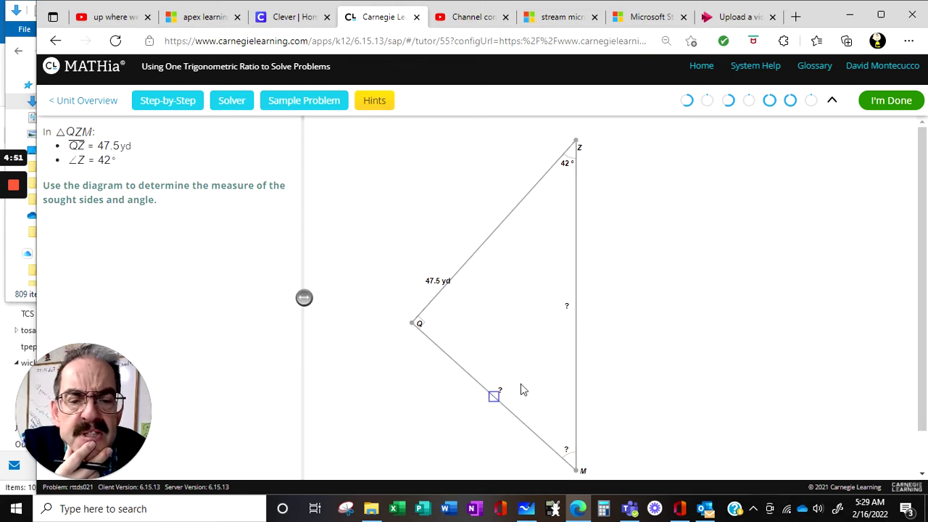
left_click(494, 399)
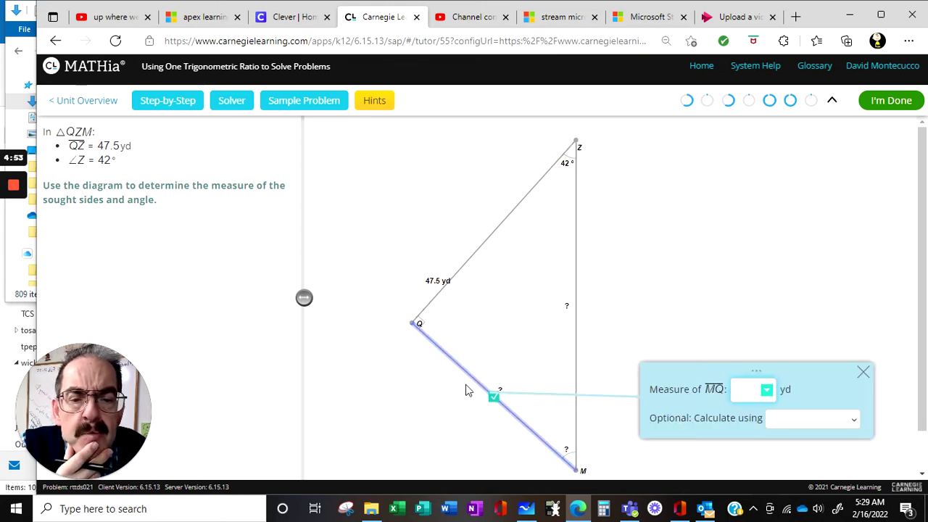
Step: Set up tan(42) = x / 47.5 as the trigonometric ratio for side MQ
left_click(801, 419)
left_click(810, 339)
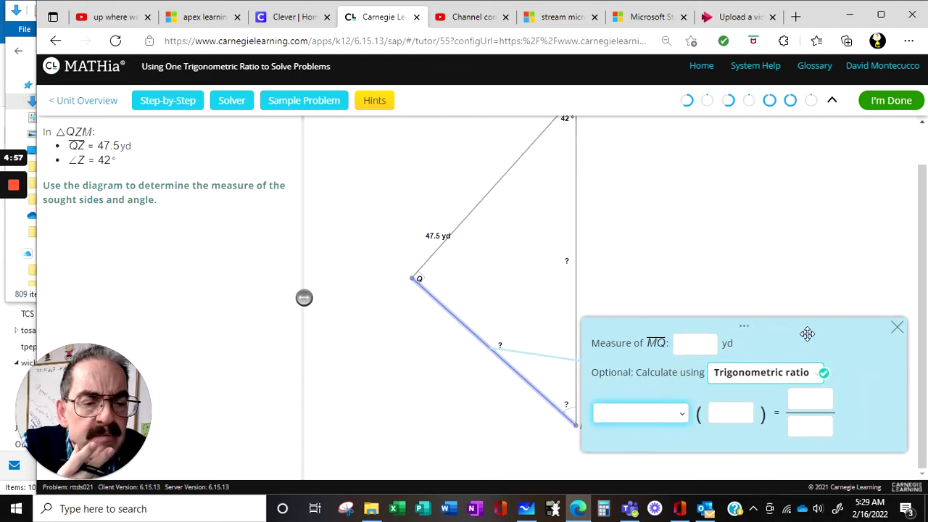
left_click(654, 419)
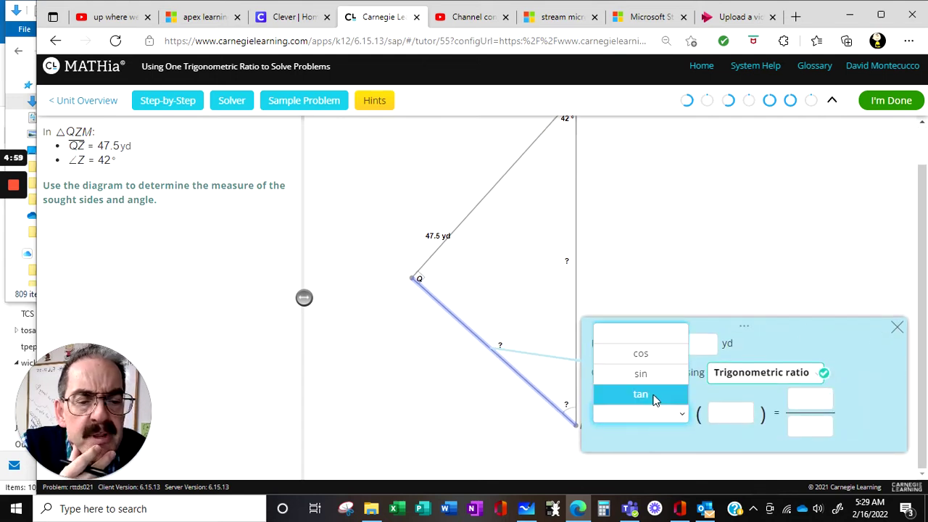
left_click(655, 394)
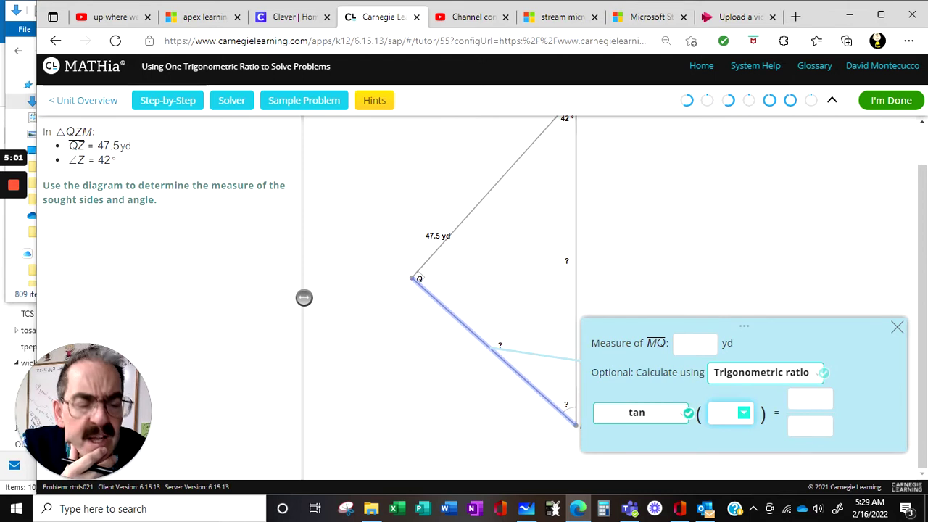
left_click(732, 413)
type("42")
key("Tab")
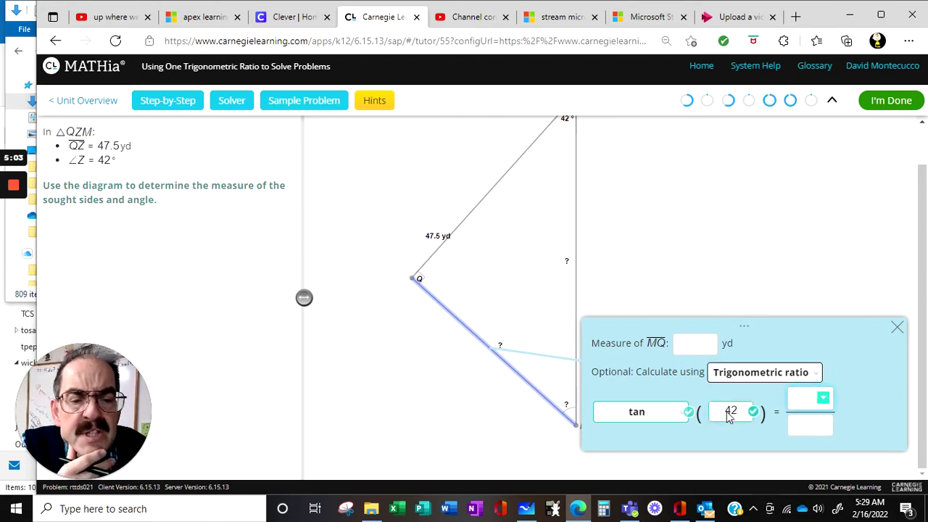
key("Tab")
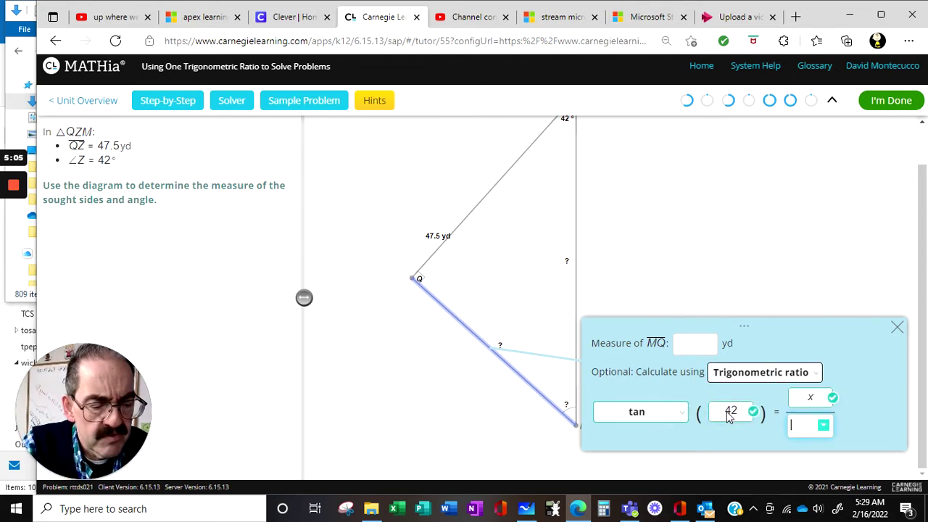
type("47.5")
key("Tab")
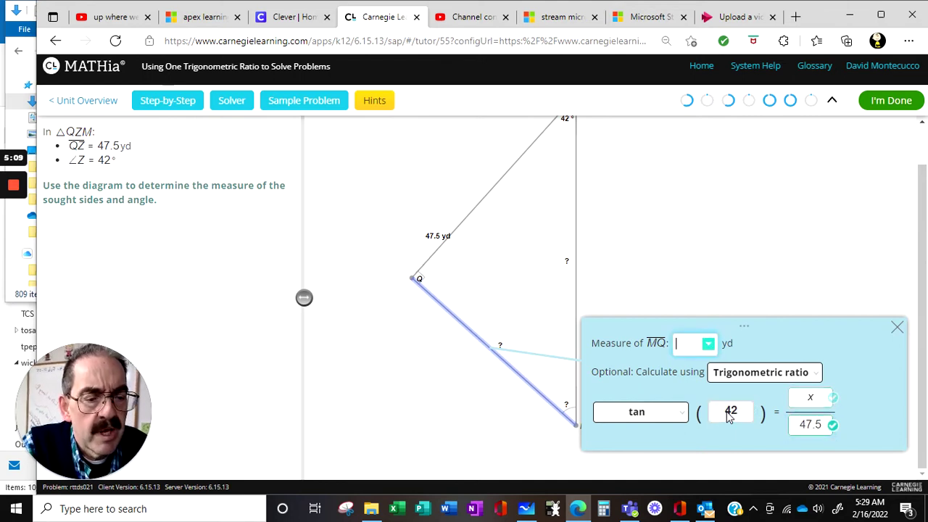
Step: Enter MQ as 47.5·tan(42), giving 42.7692 yd
type("47.5 · ")
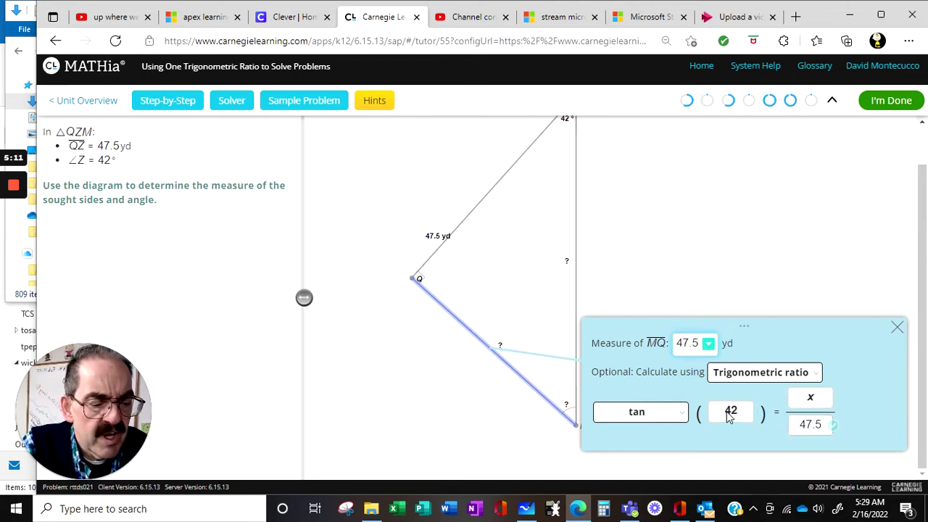
type("ta")
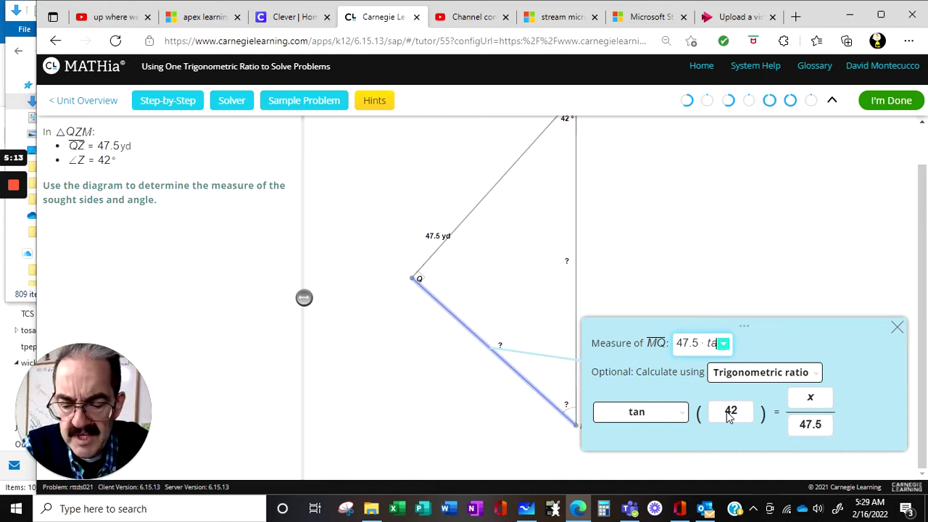
type("n")
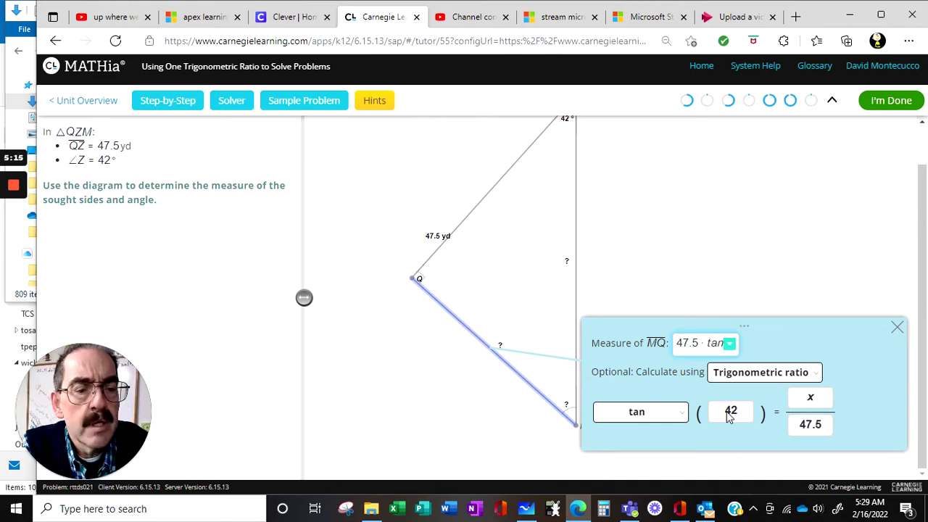
type("42")
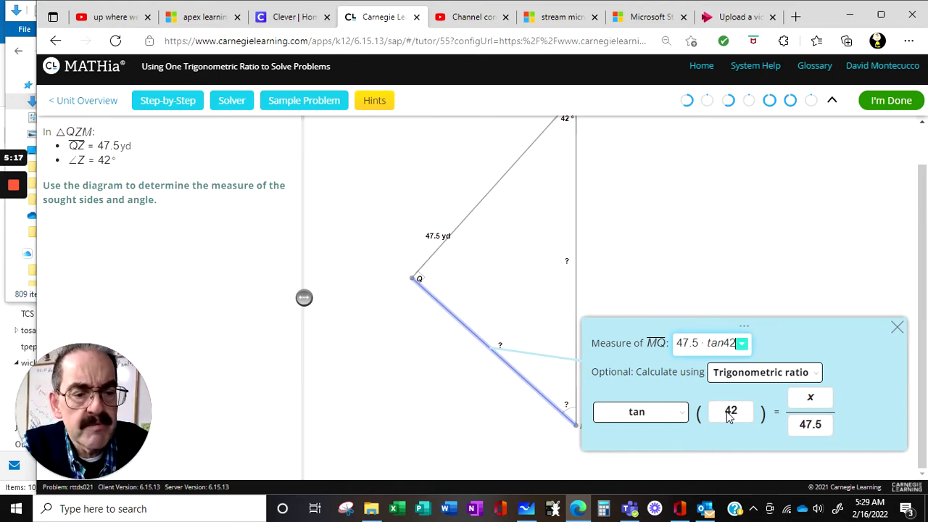
key("BackSpace")
key("BackSpace")
type("(4")
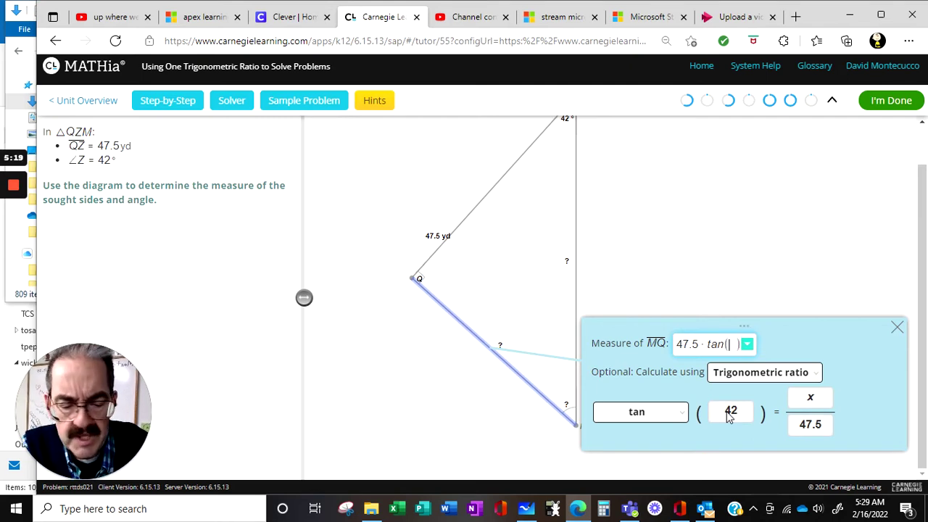
type("2")
key("Return")
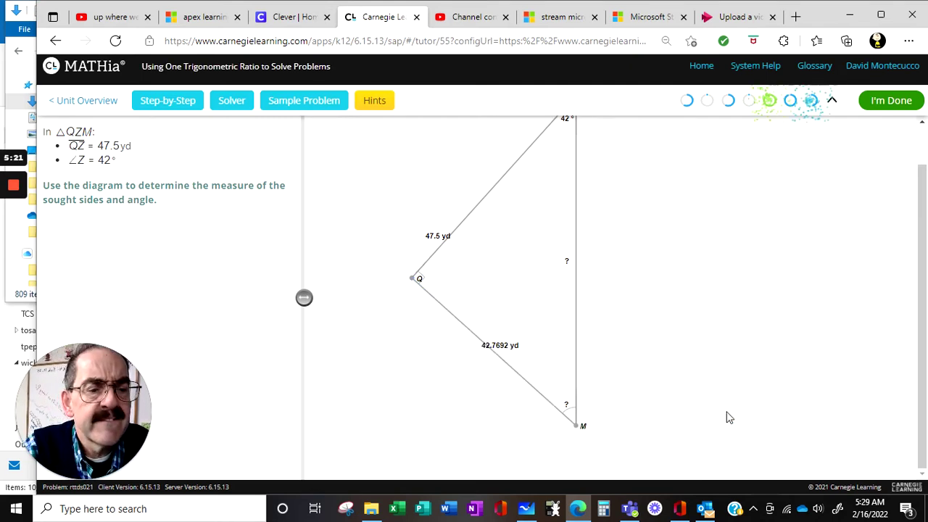
left_click(576, 265)
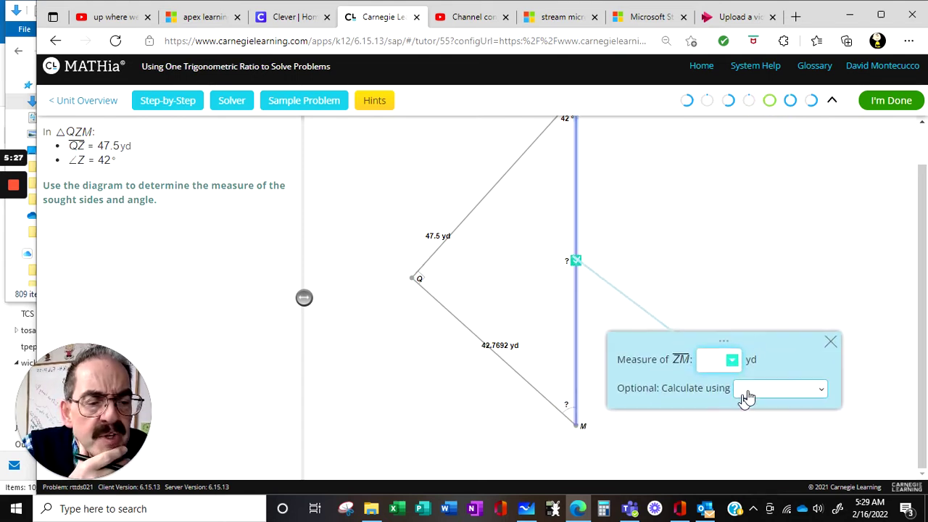
Step: Set up the Pythagorean Theorem for ZM with legs 42.7692 and 47.5
left_click(754, 391)
left_click(779, 335)
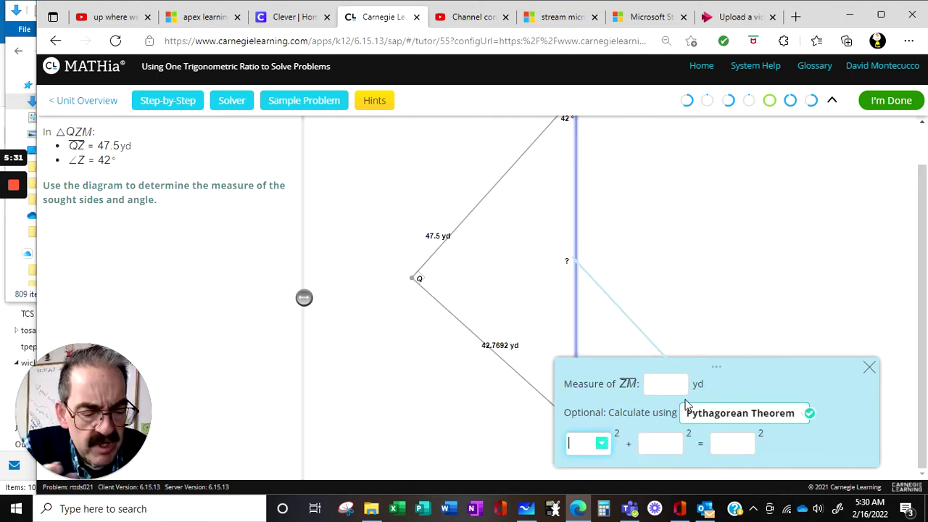
type("42.769")
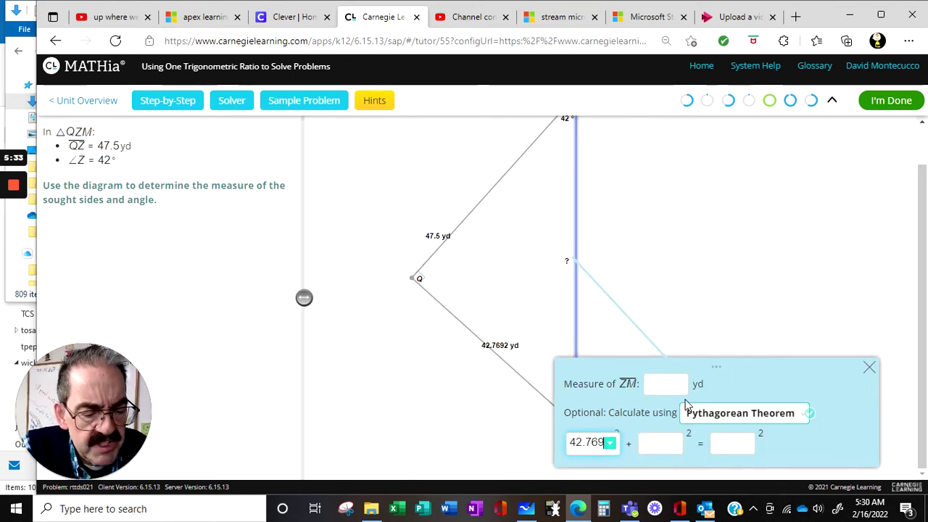
type("2")
key("Tab")
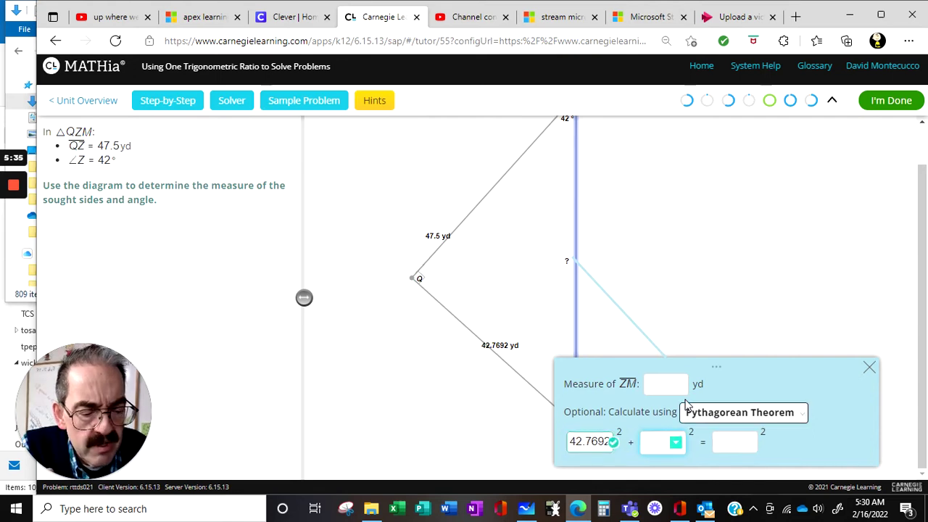
type("47.5")
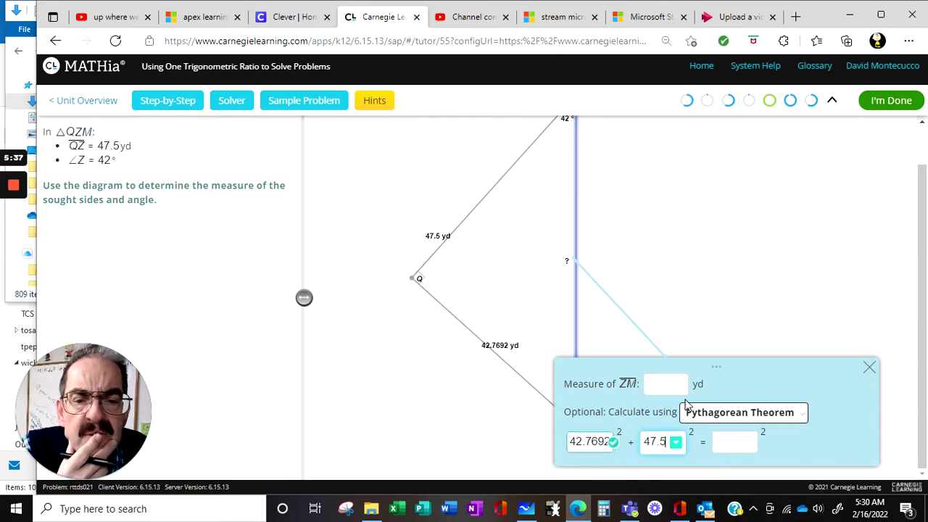
key("Tab")
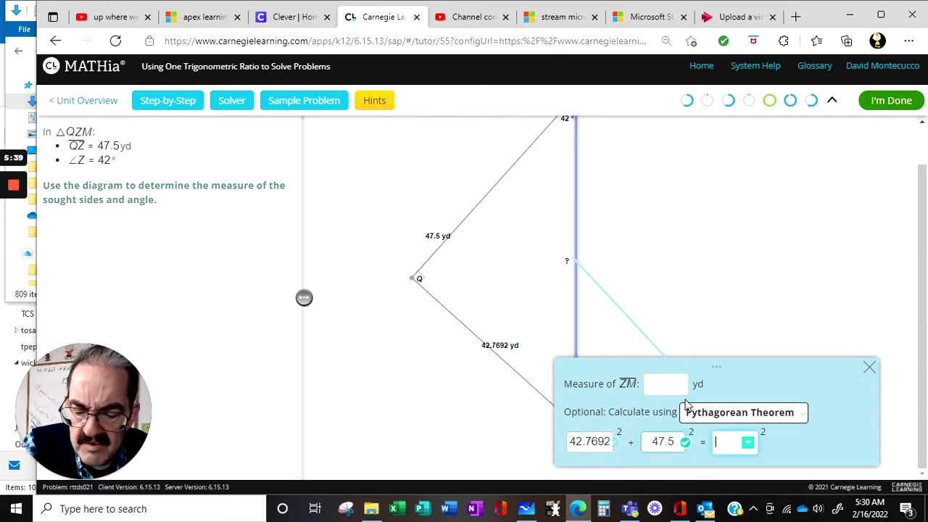
type("x")
key("Tab")
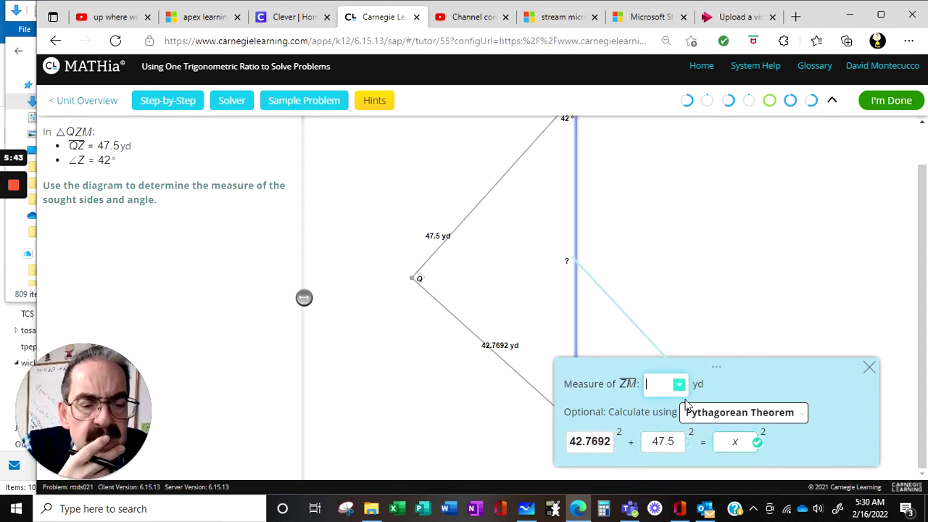
Step: Enter ZM as √(42.7692² + 47.5²), giving 63.9176 yd
left_click(679, 385)
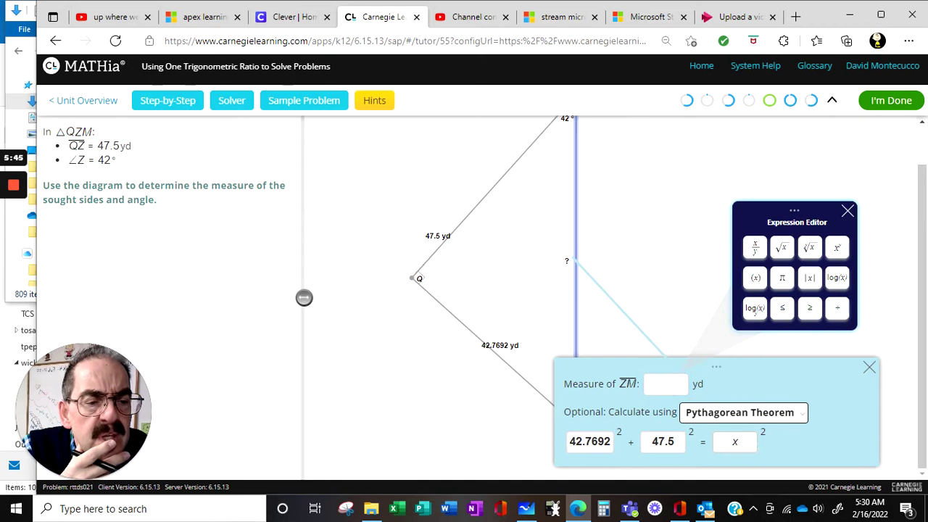
left_click(776, 248)
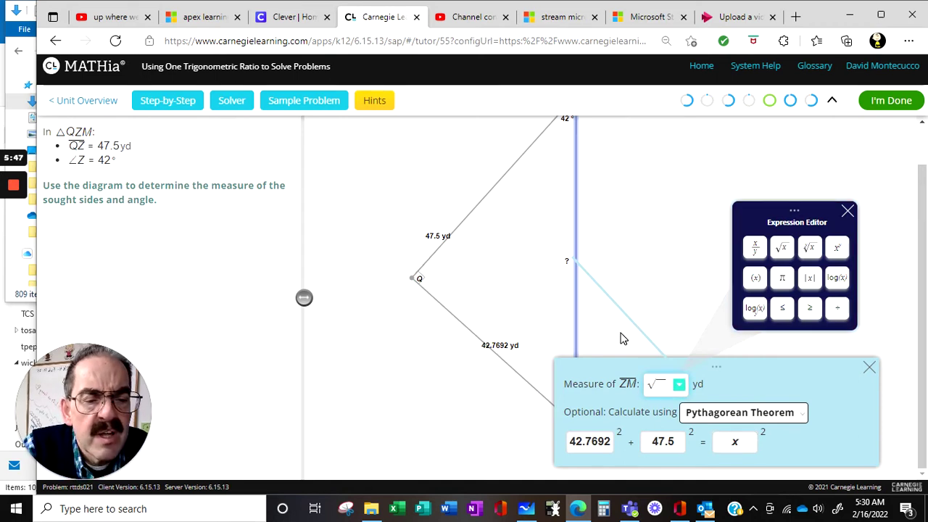
type("42")
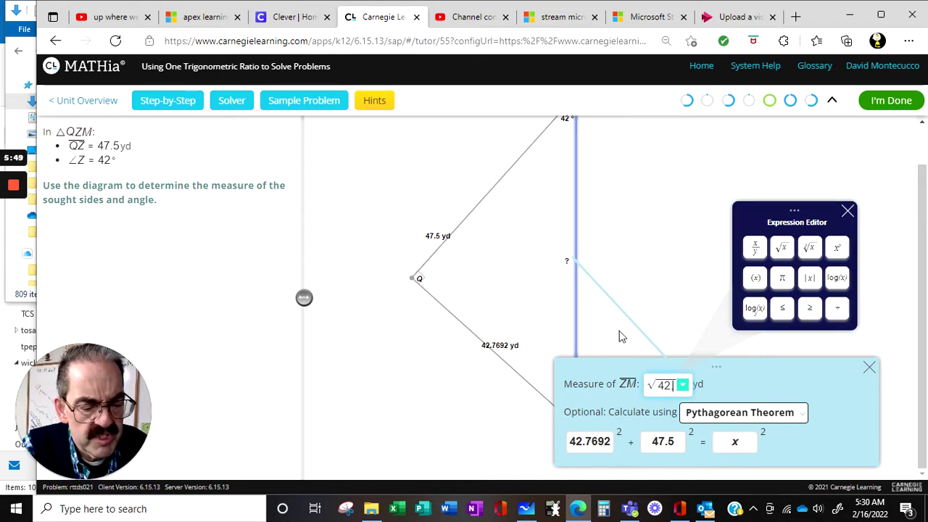
type(".7692")
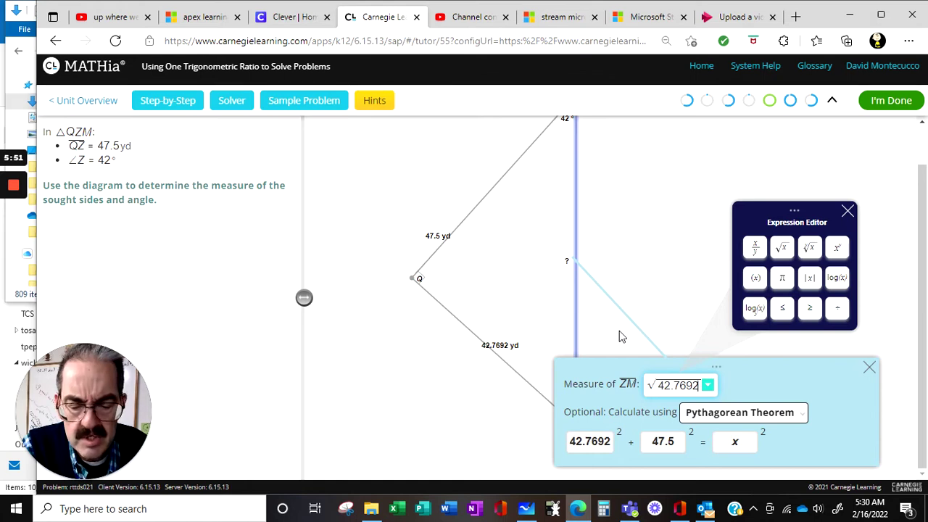
key("Right")
type("^2")
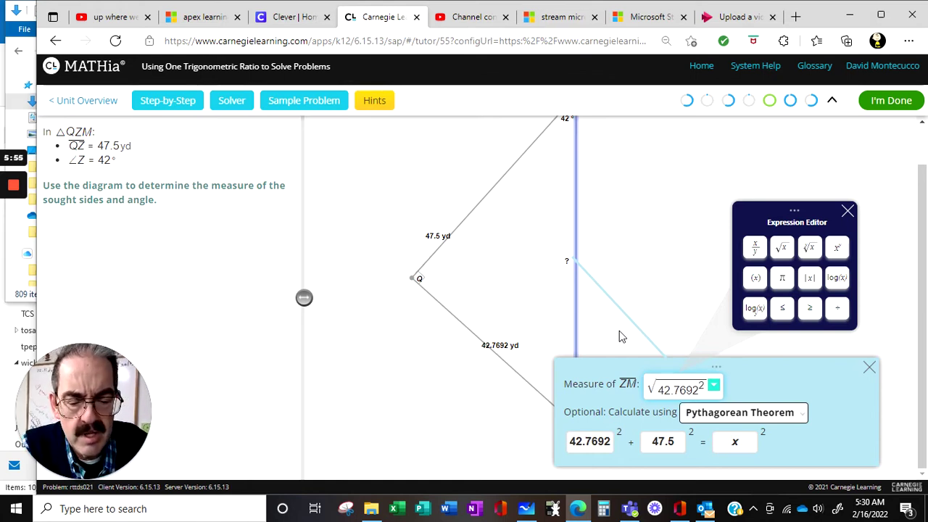
key("Right")
type("+ ")
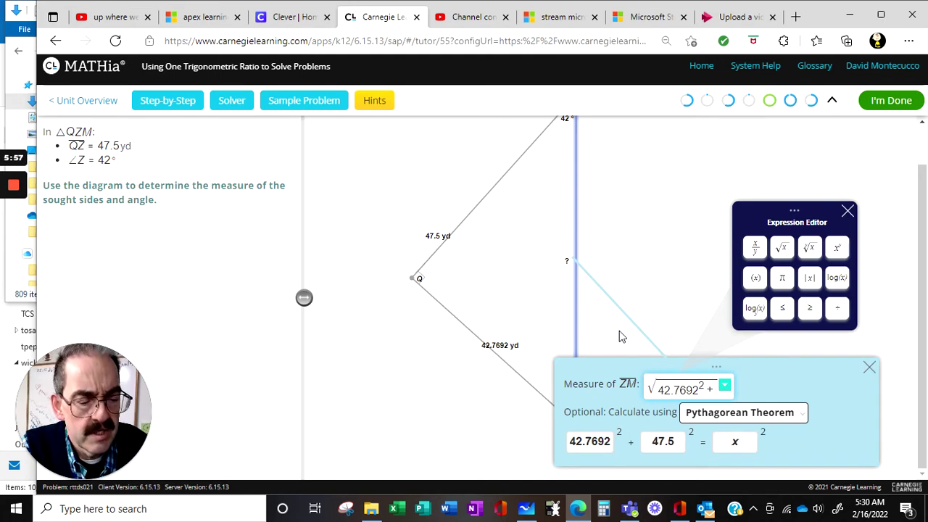
type("47.5^2")
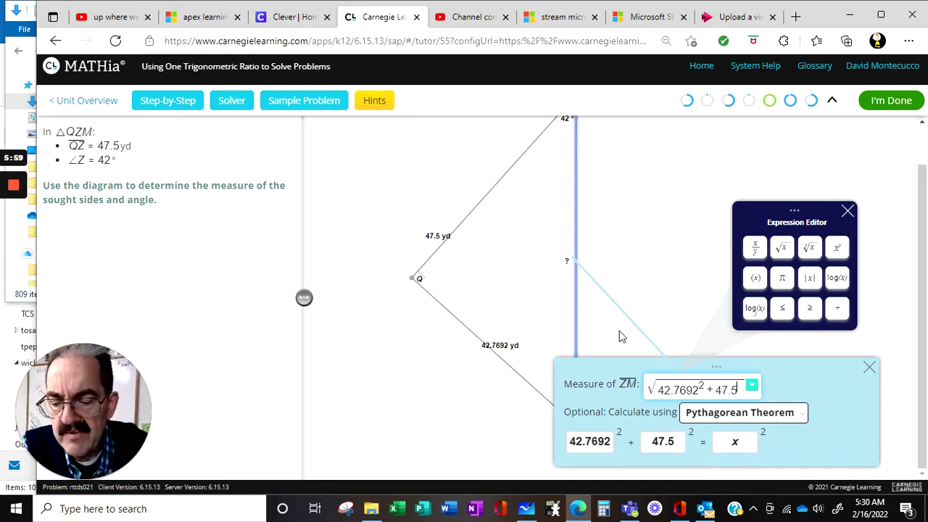
key("Return")
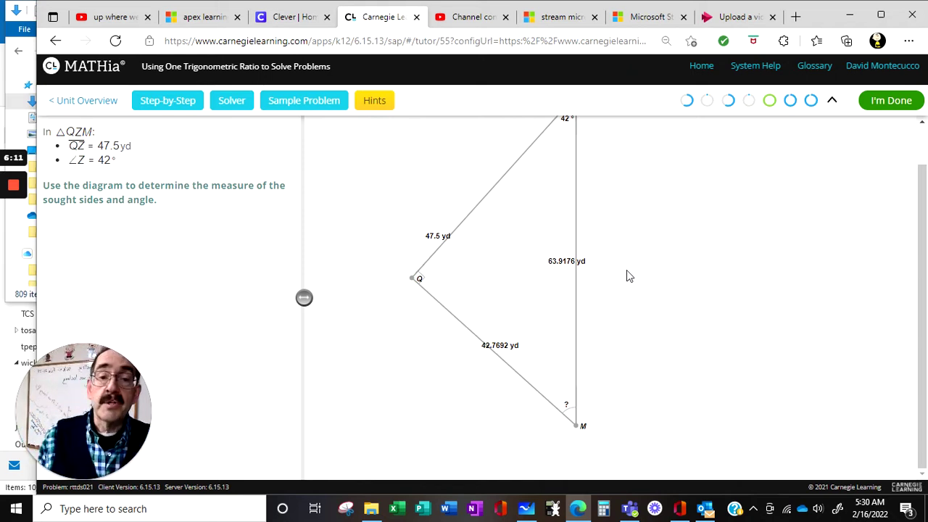
Step: Submit the problem, dismiss the more-work notice, and open the angle QMZ measure entry
left_click(891, 101)
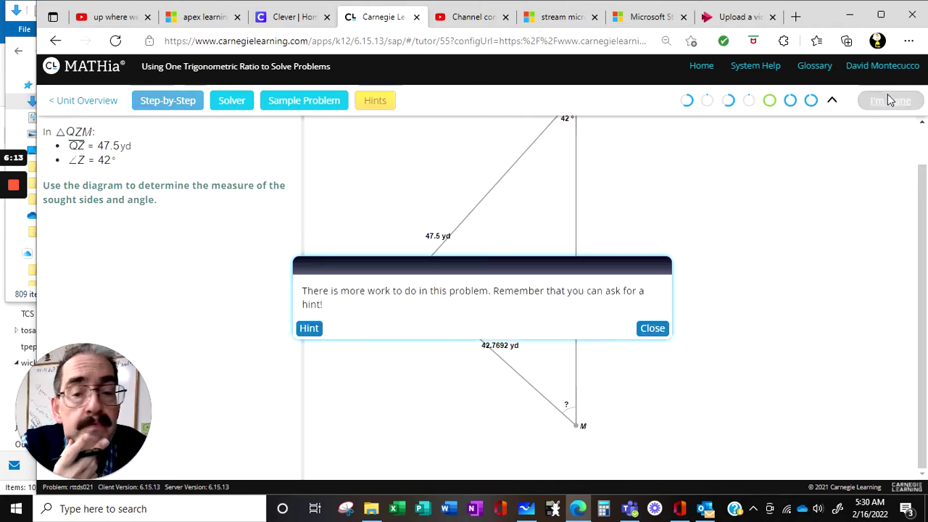
left_click(653, 328)
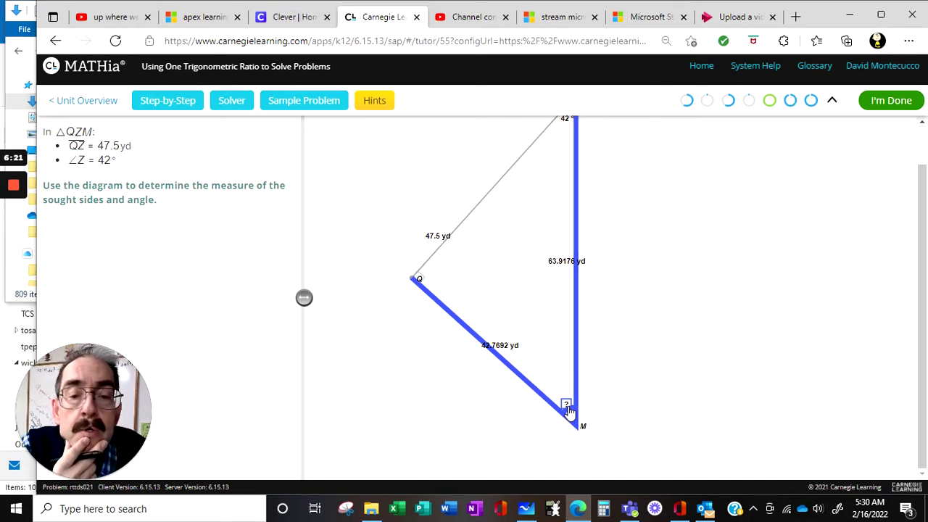
left_click(568, 406)
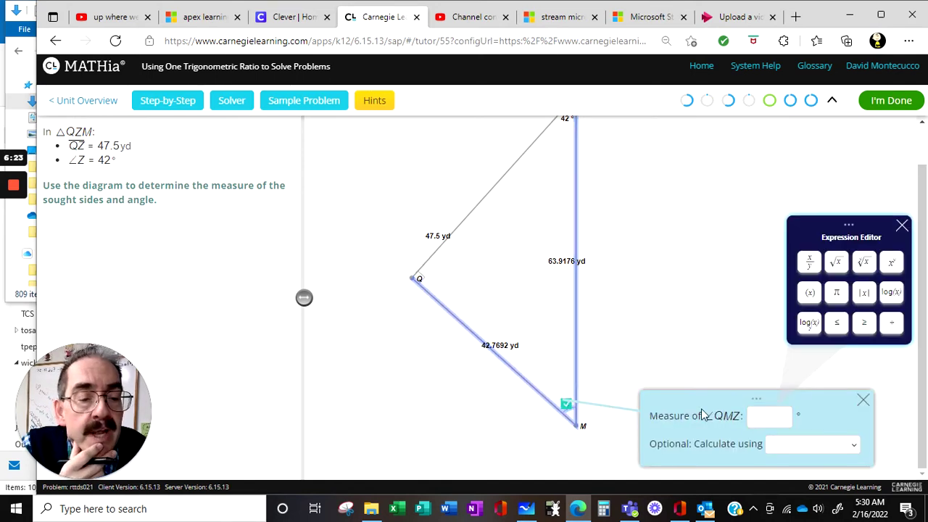
Step: Choose the Triangle Sum Theorem and enter x and 90 as the first two angles
left_click_drag(705, 399, 710, 330)
left_click(814, 384)
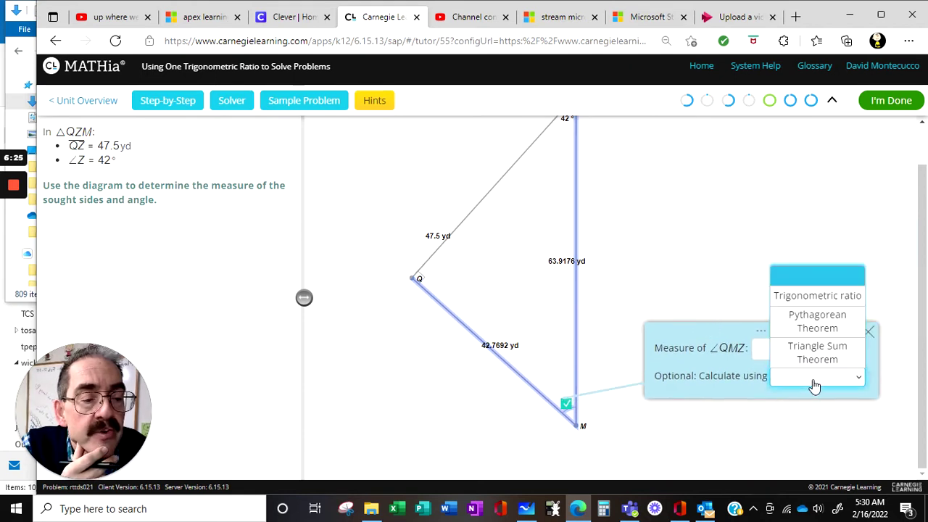
left_click(808, 354)
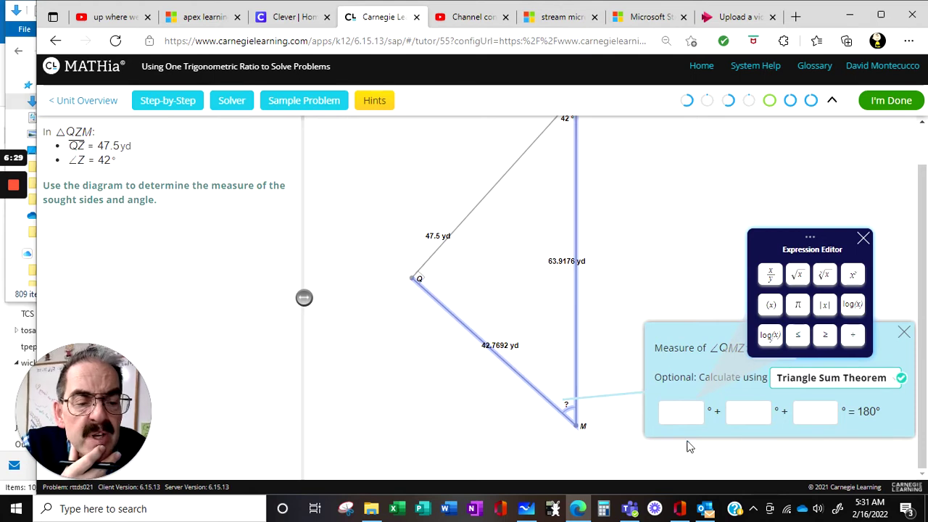
left_click(693, 412)
type("x")
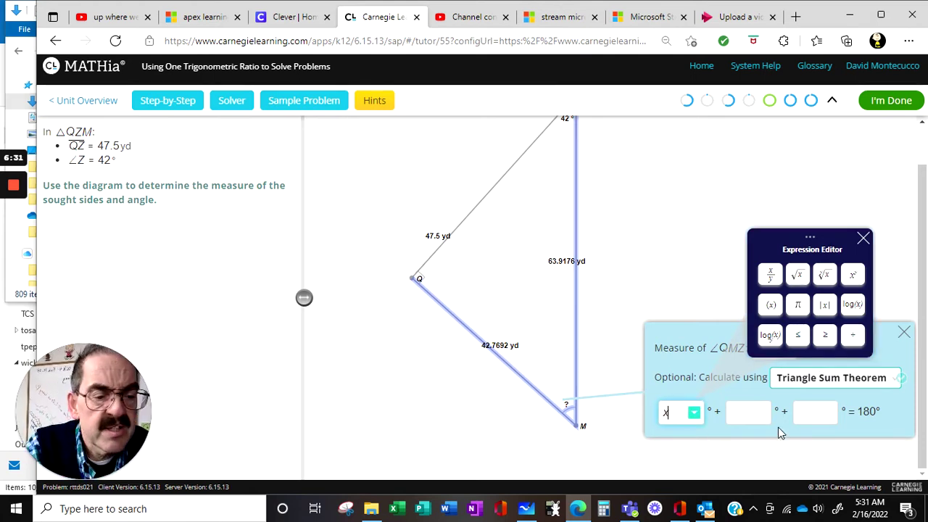
key("Tab")
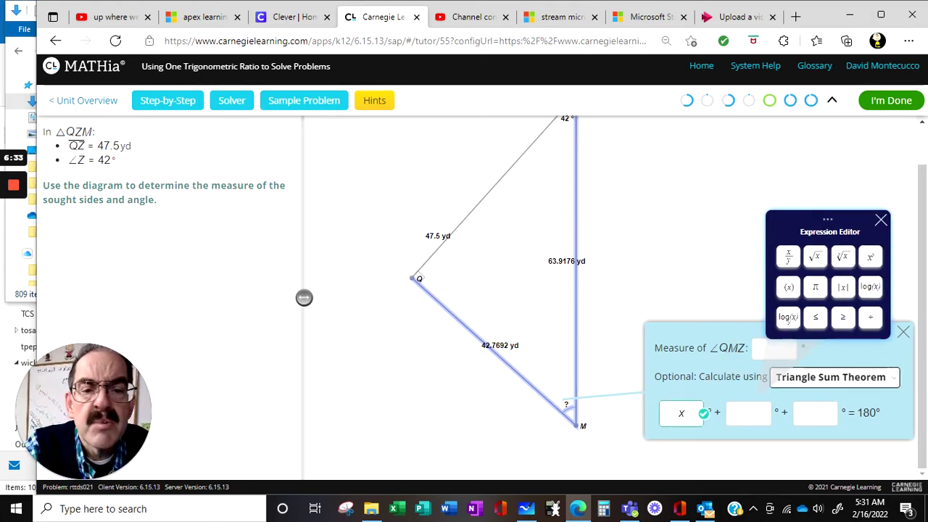
key("Tab")
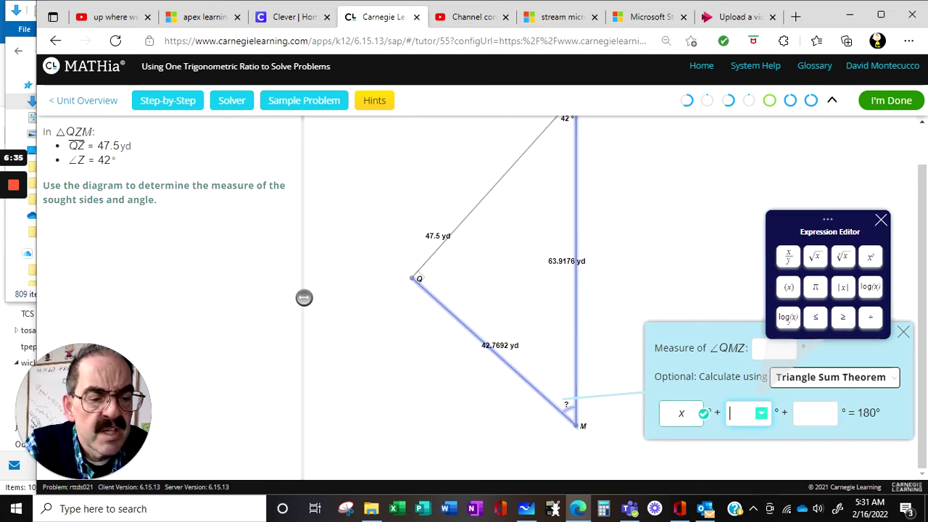
type("90")
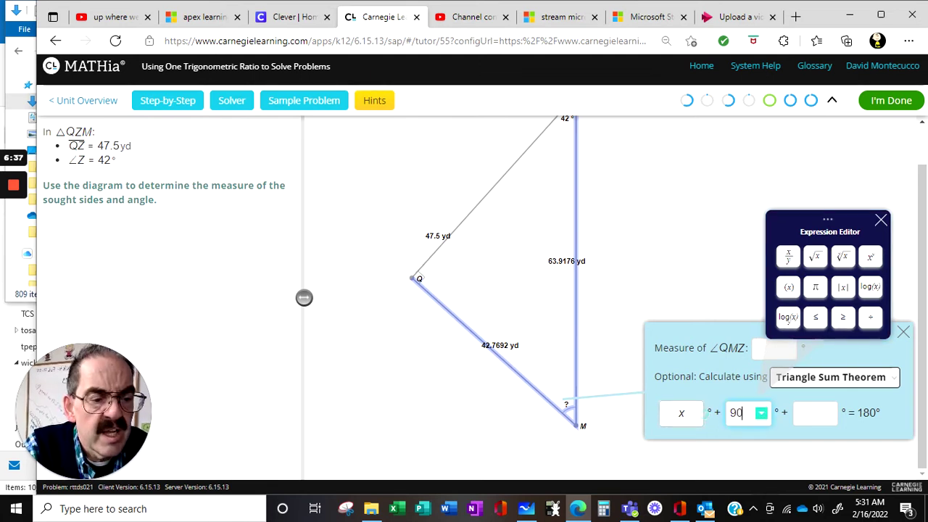
key("Return")
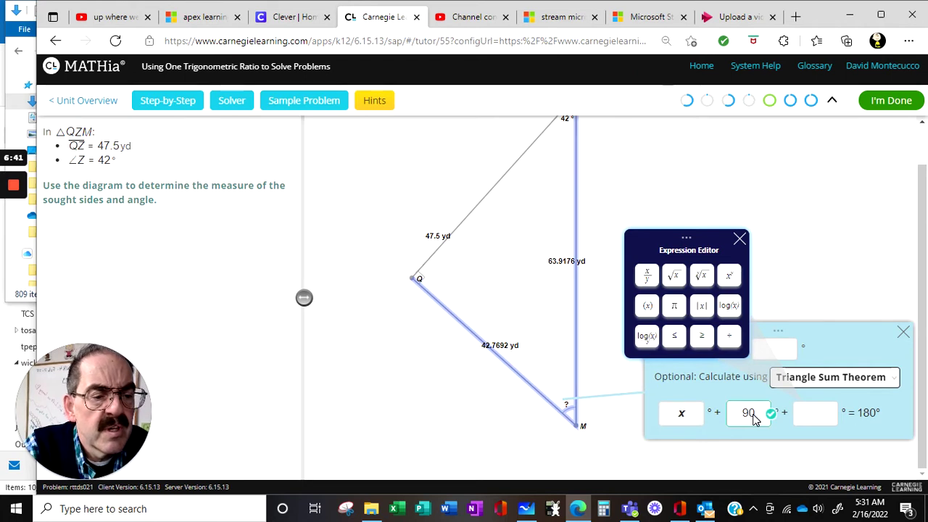
Step: Complete x + 90 + 42 = 180 and enter 180 − 42 − 90, giving angle QMZ 48°
left_click(808, 412)
type("42")
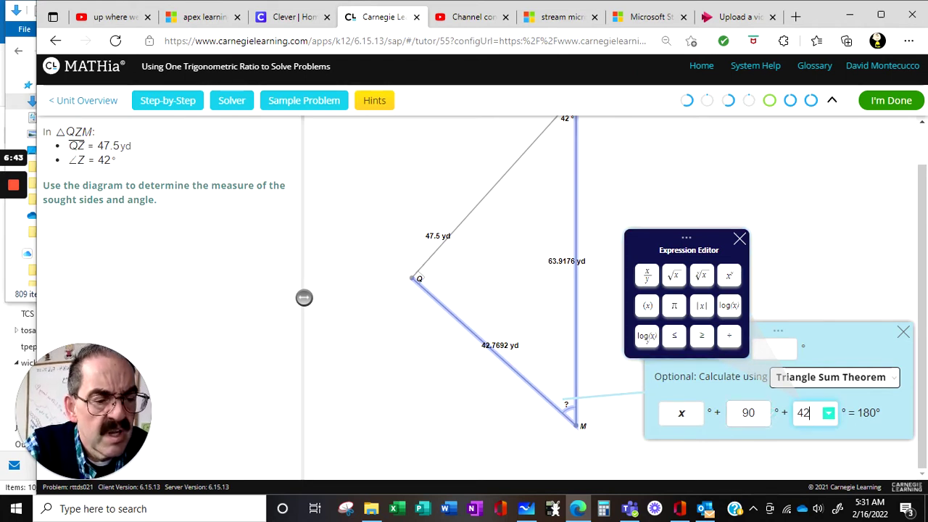
key("Tab")
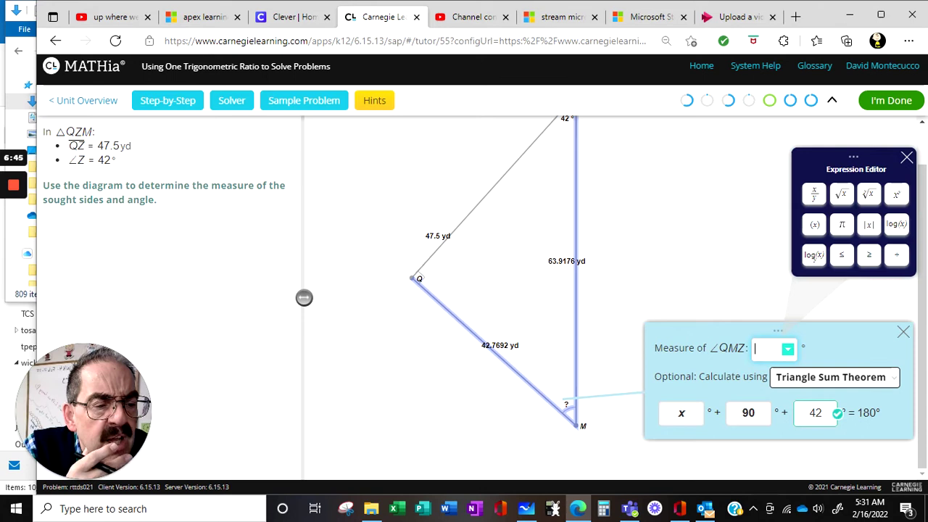
type("180-")
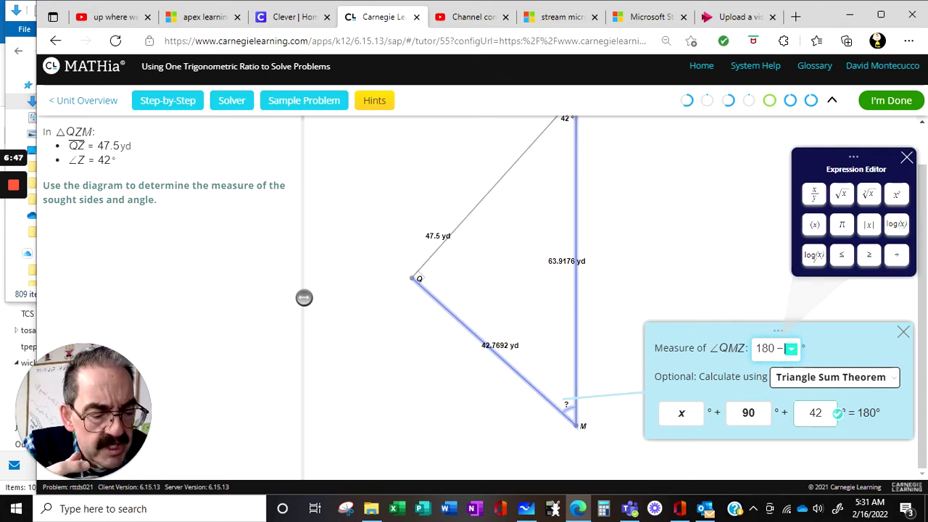
type("42-")
type("90")
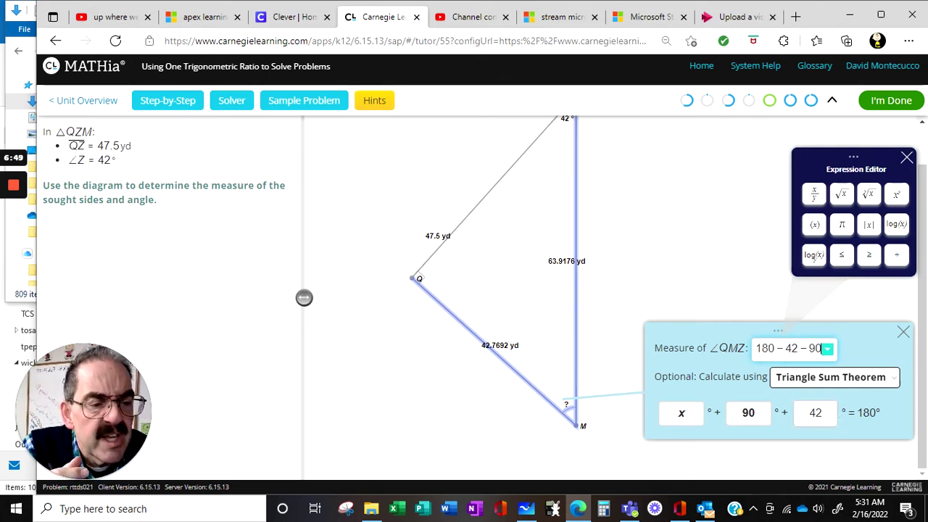
key("Return")
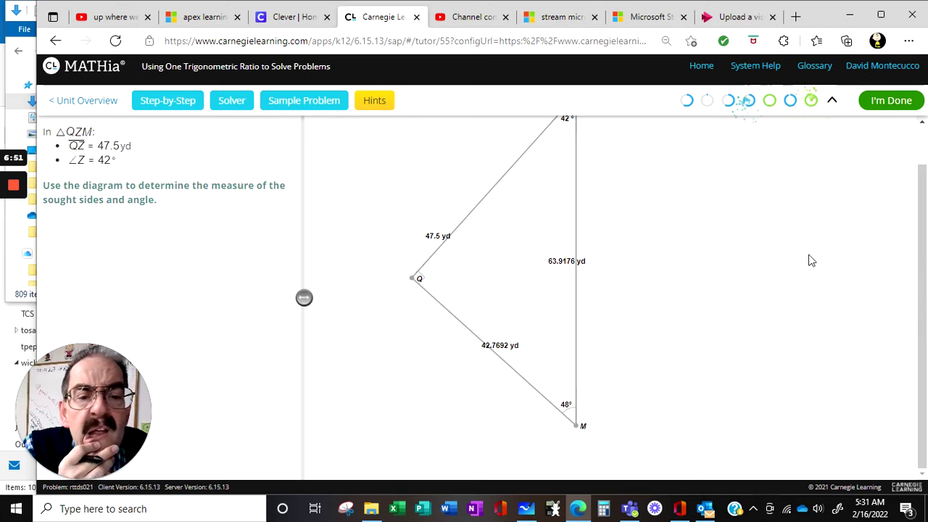
Step: Submit the finished triangle QZM problem and start the side ZU entry on the new problem
left_click(891, 106)
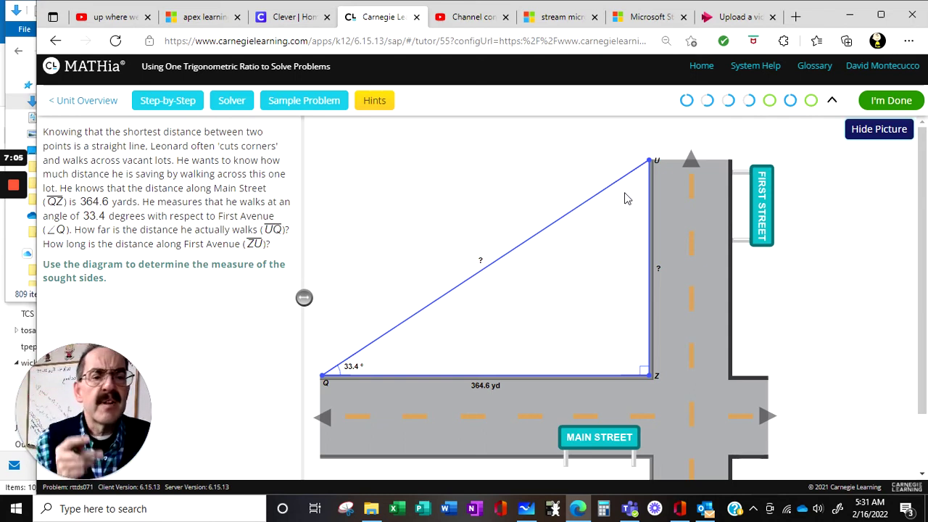
left_click(650, 266)
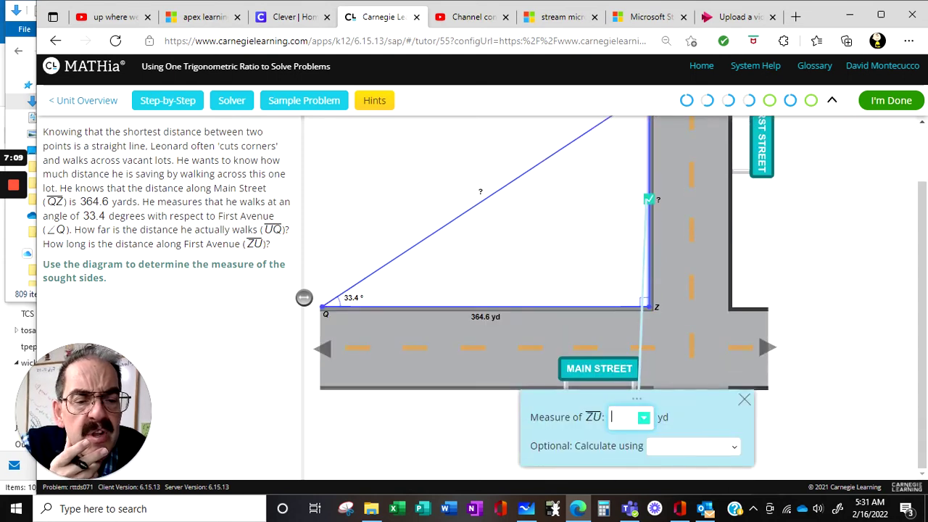
Step: Choose the trigonometric ratio method with tangent for side ZU
left_click_drag(659, 404, 790, 205)
scroll(773, 253, "up", 1)
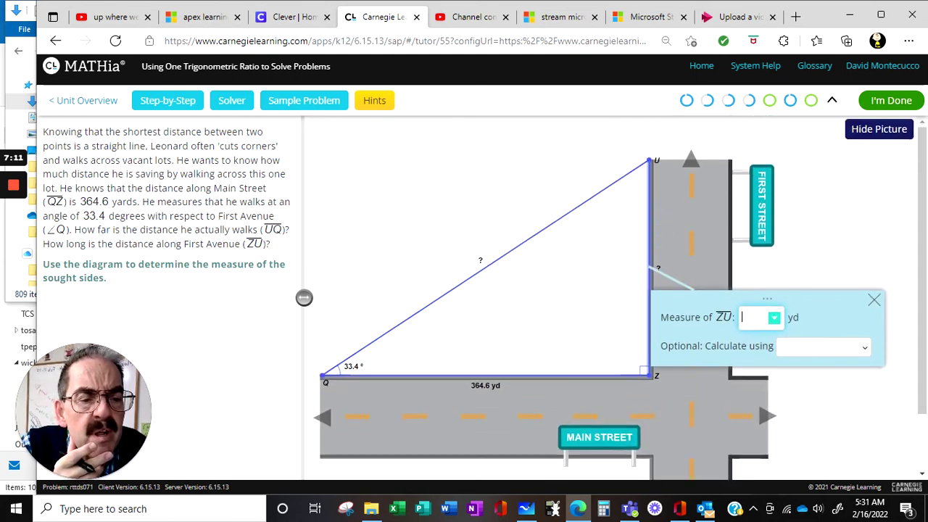
left_click(789, 350)
left_click(787, 385)
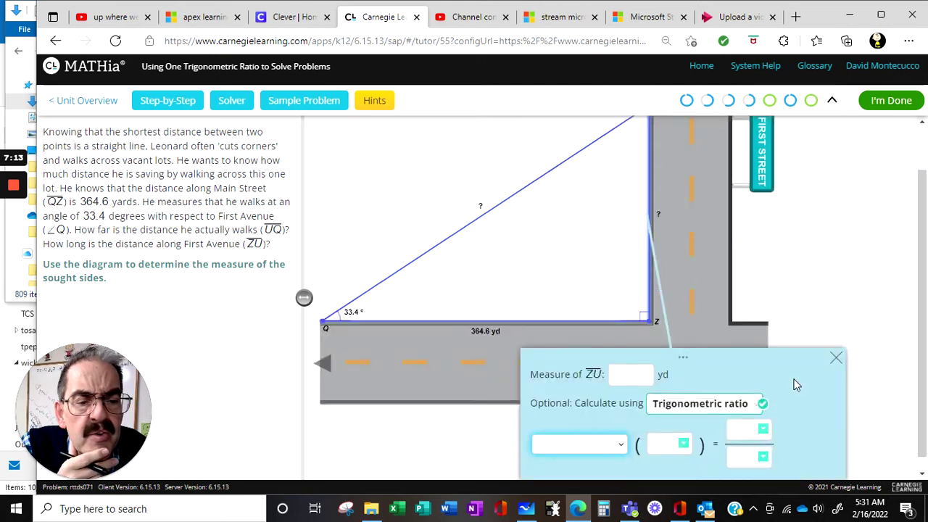
left_click(613, 429)
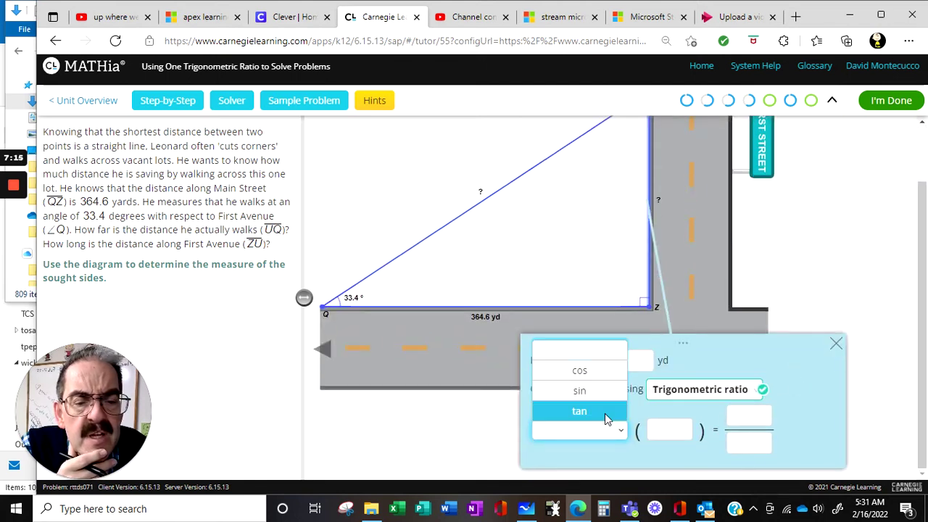
left_click(613, 411)
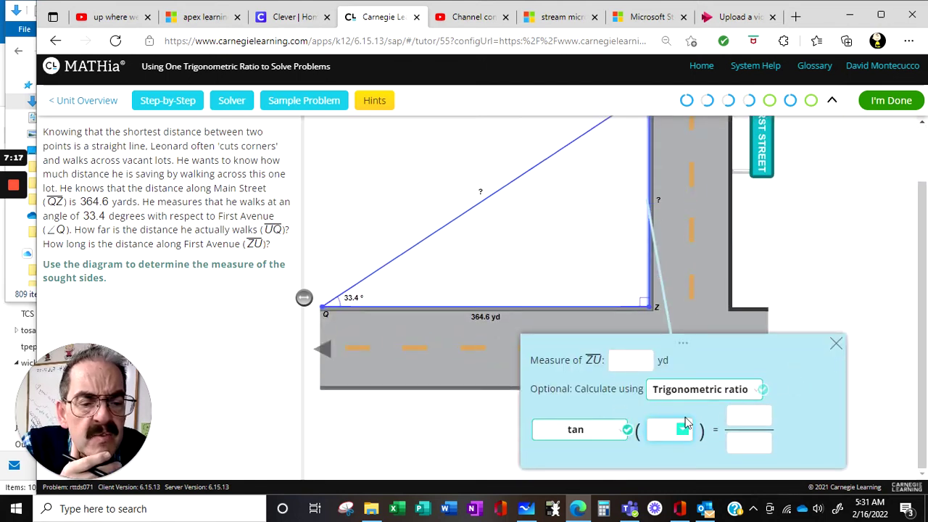
Step: Set tan(33.4) = x/364.6 and enter 364.6·tan(33.4), giving ZU 240.4094 yd, then check for remaining work
type("33")
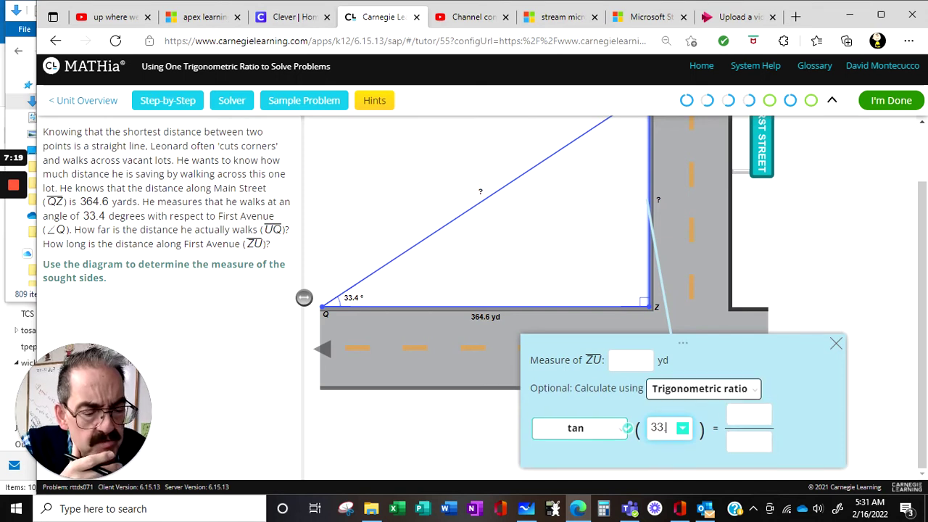
type(".4")
key("Tab")
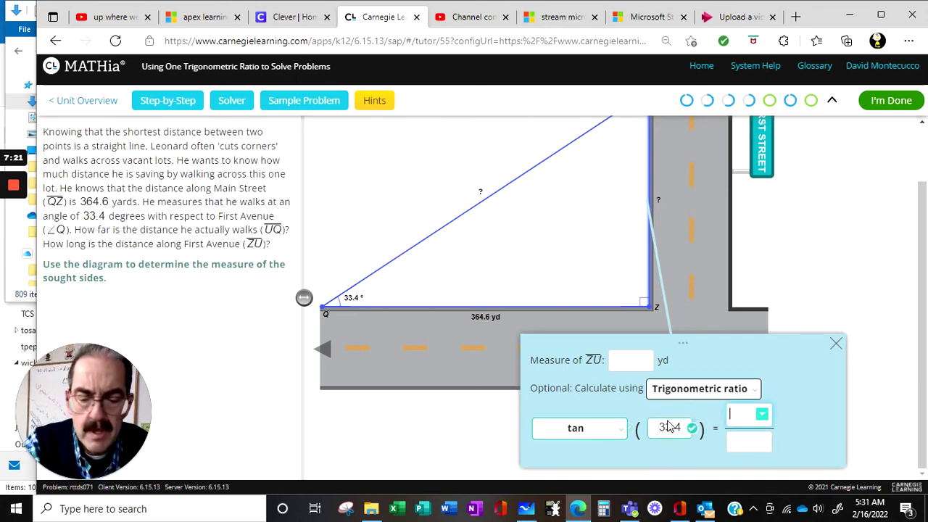
type("x")
key("Tab")
type("364")
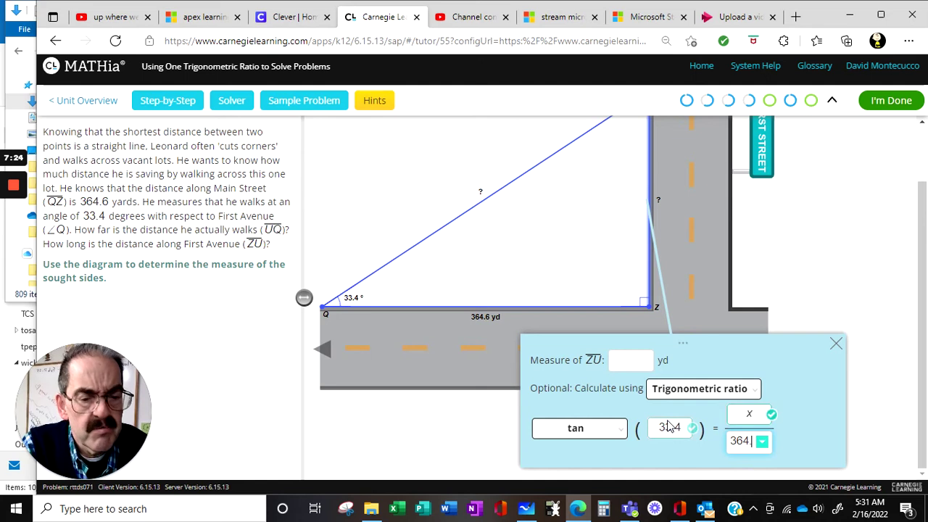
type(".6")
key("Tab")
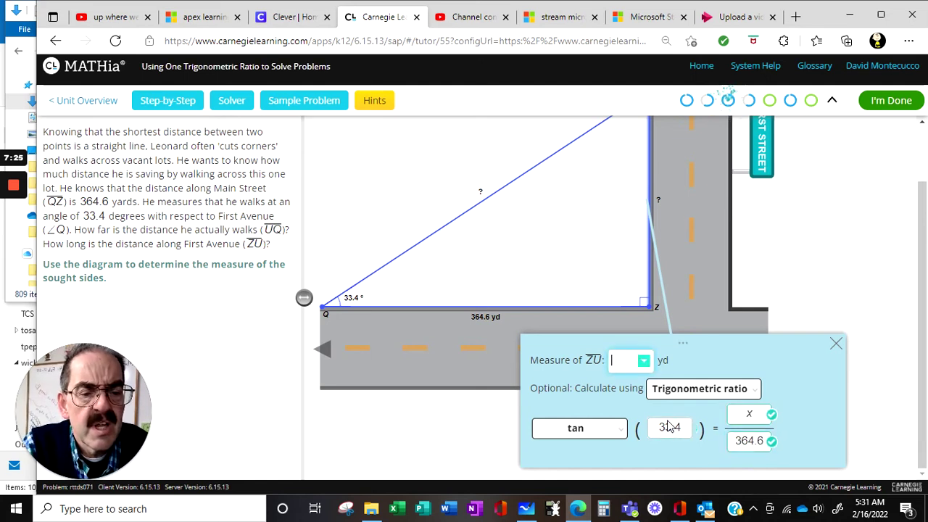
type("36")
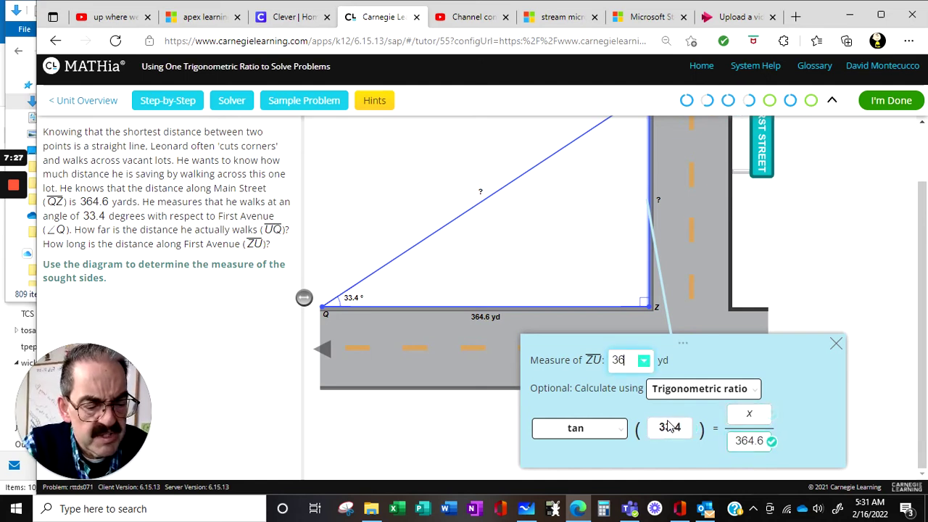
type("4.6 ·")
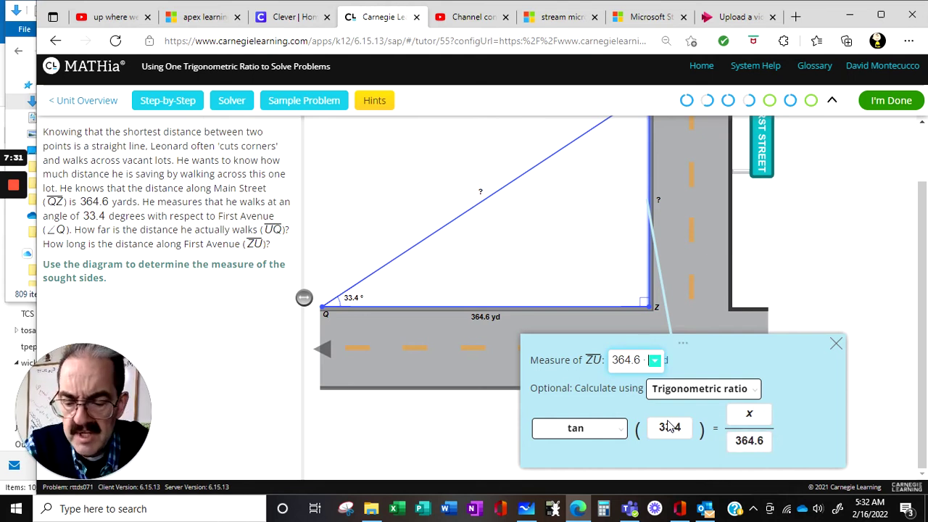
type("tan")
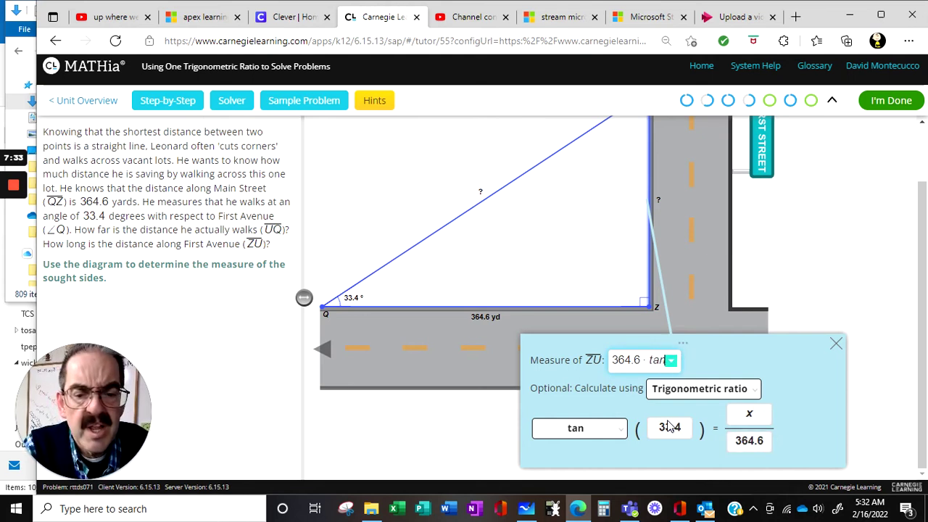
type("(")
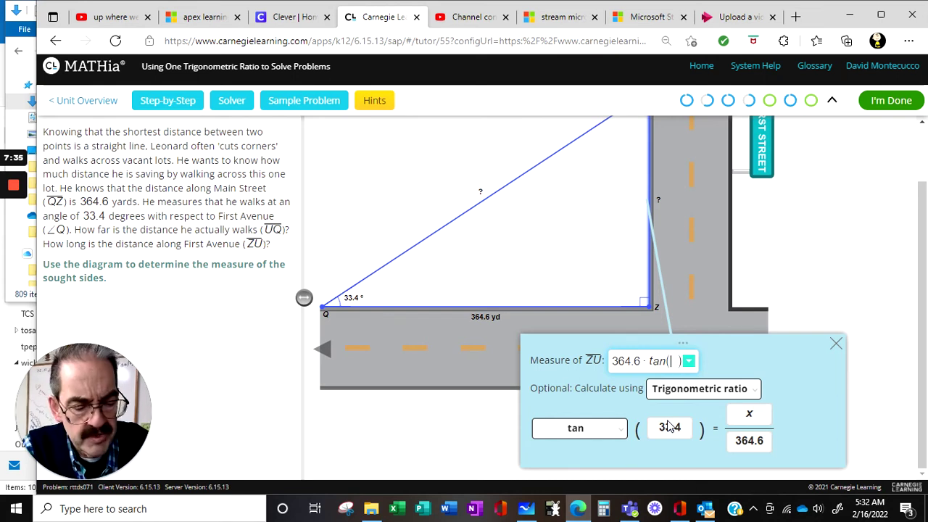
type("3.4")
key("Return")
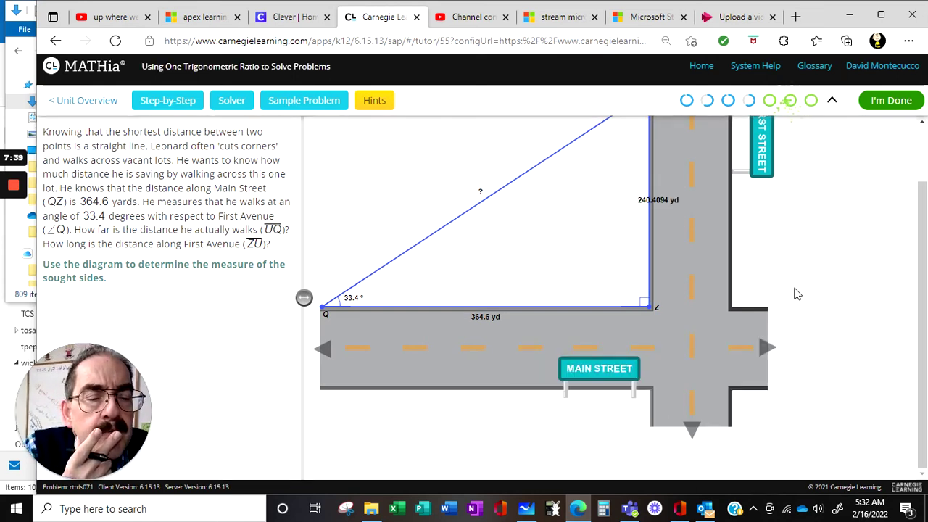
left_click(891, 107)
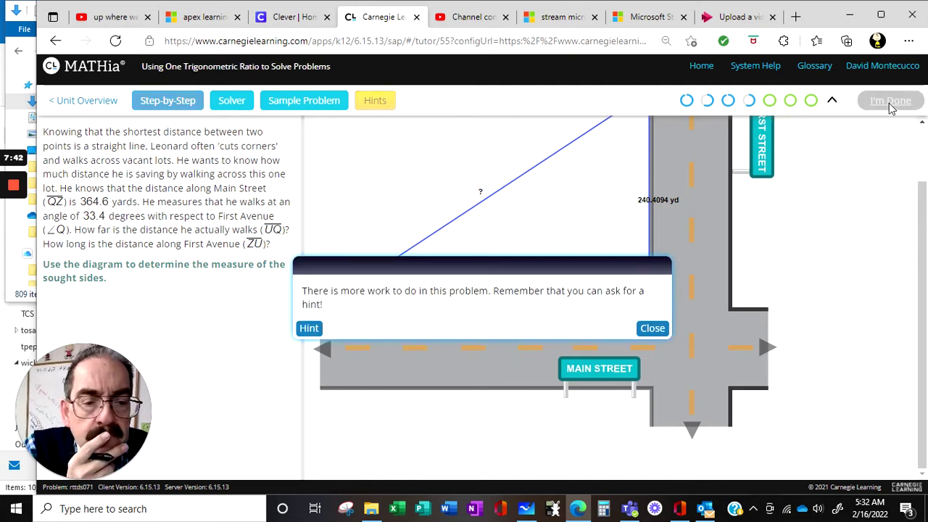
left_click(653, 328)
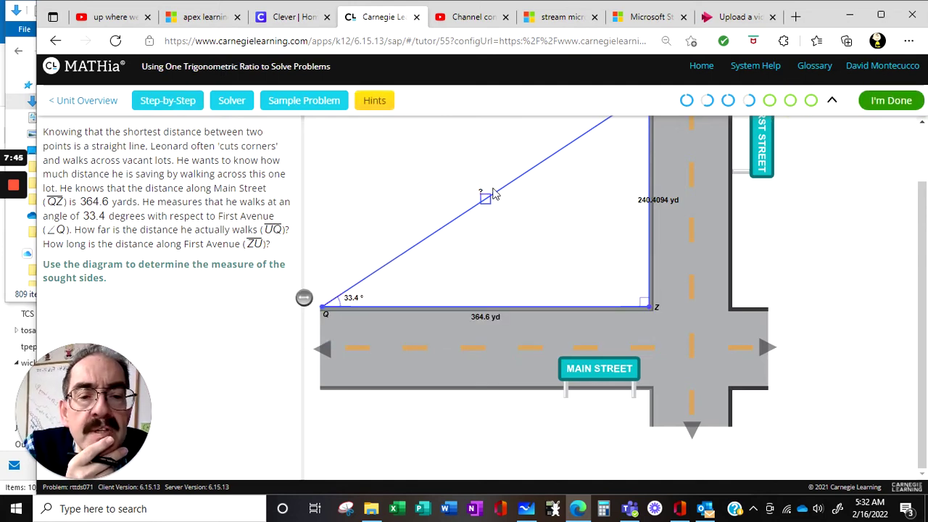
Step: Open the UQ length entry and choose a trigonometric ratio with sine
left_click(488, 266)
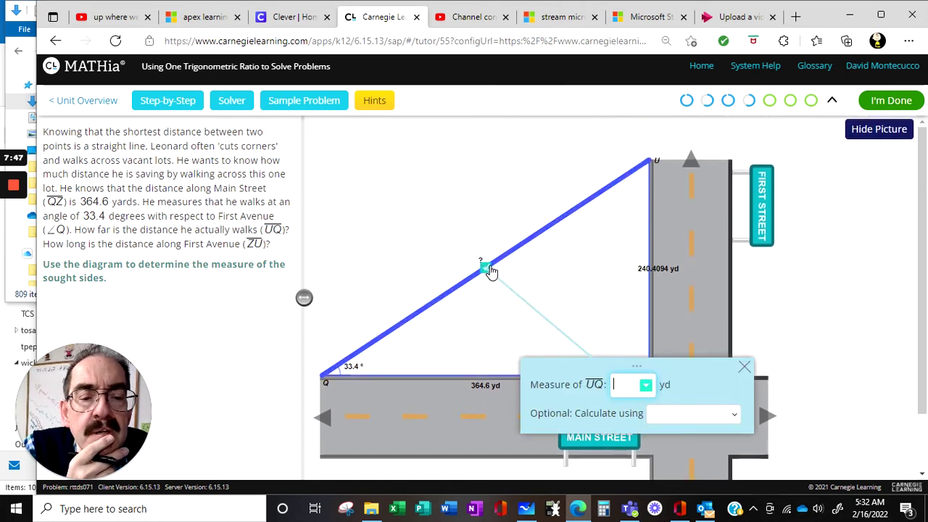
left_click_drag(617, 366, 711, 285)
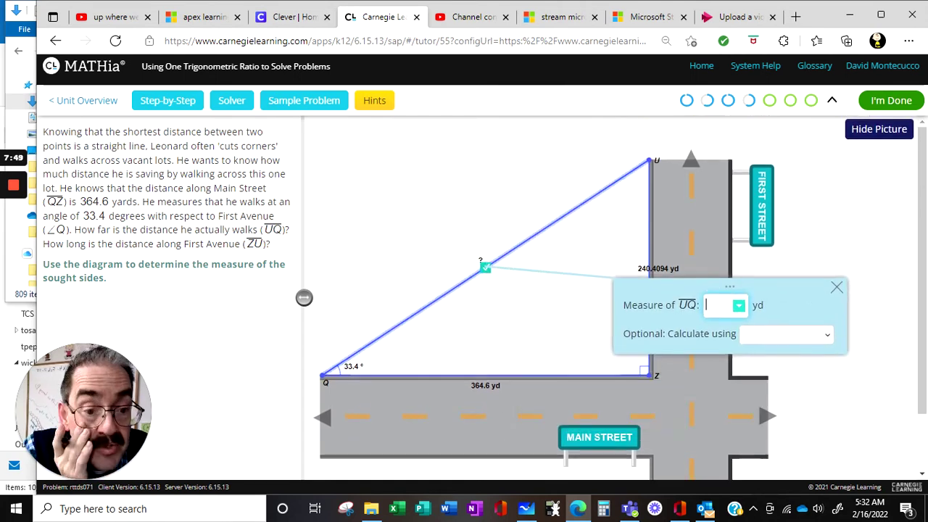
left_click(754, 337)
left_click(756, 373)
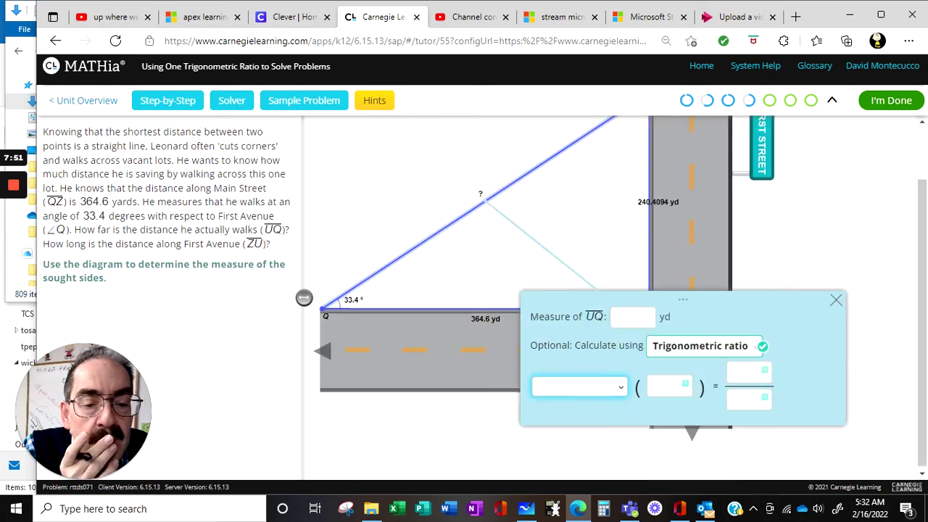
left_click(617, 391)
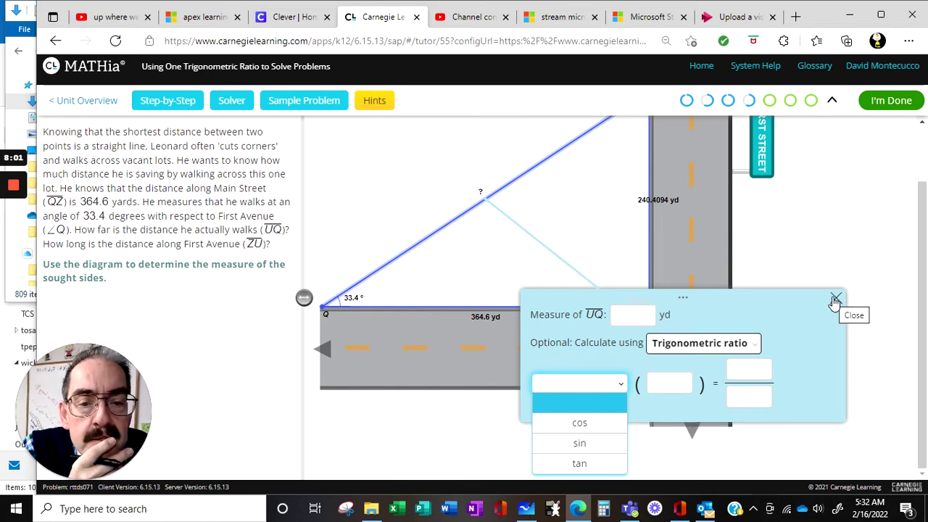
left_click(578, 443)
Step: Set sin(33.4) = 240.4094/x and enter 240.4094/sin(33.4), giving UQ 436.7263 yd
type("33")
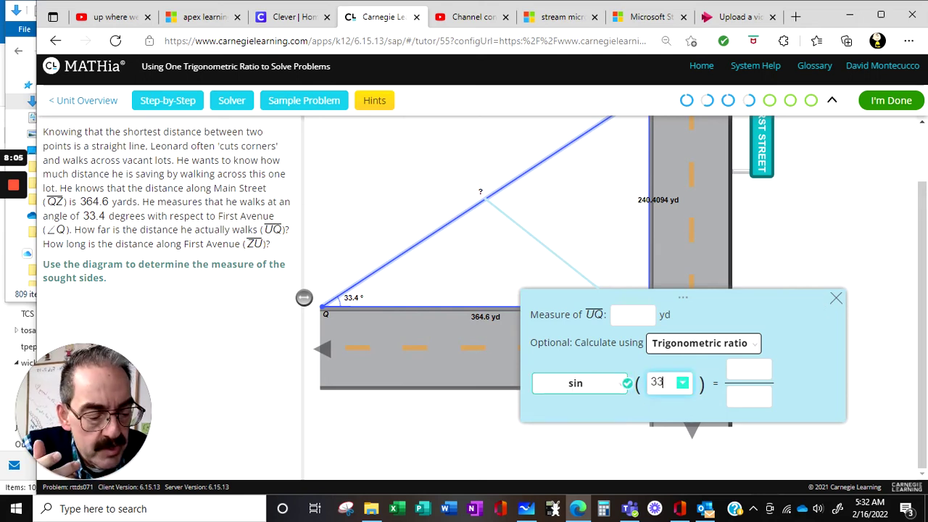
type(".4")
key("Tab")
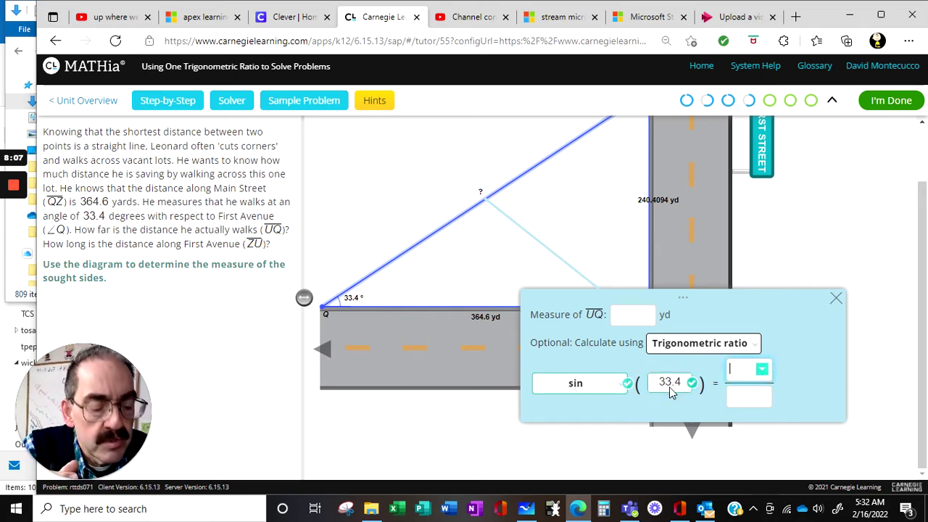
type("240.4")
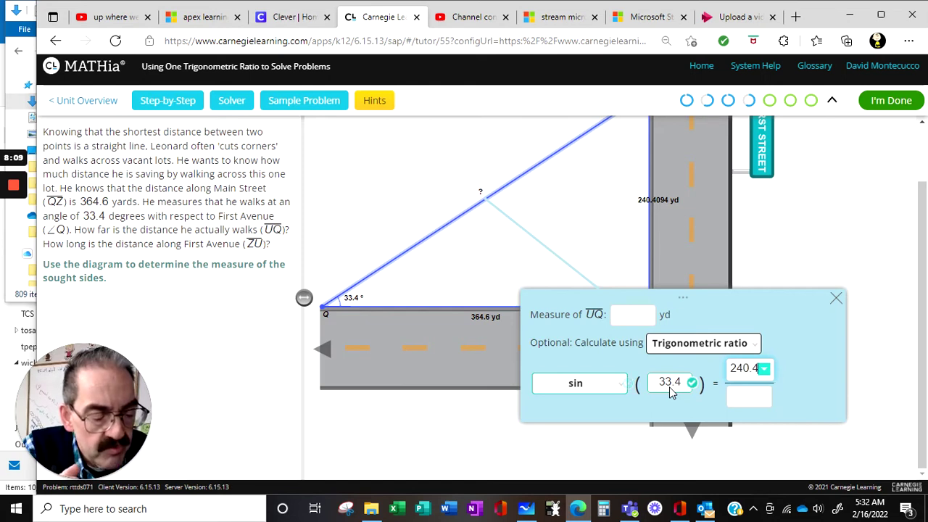
type("094")
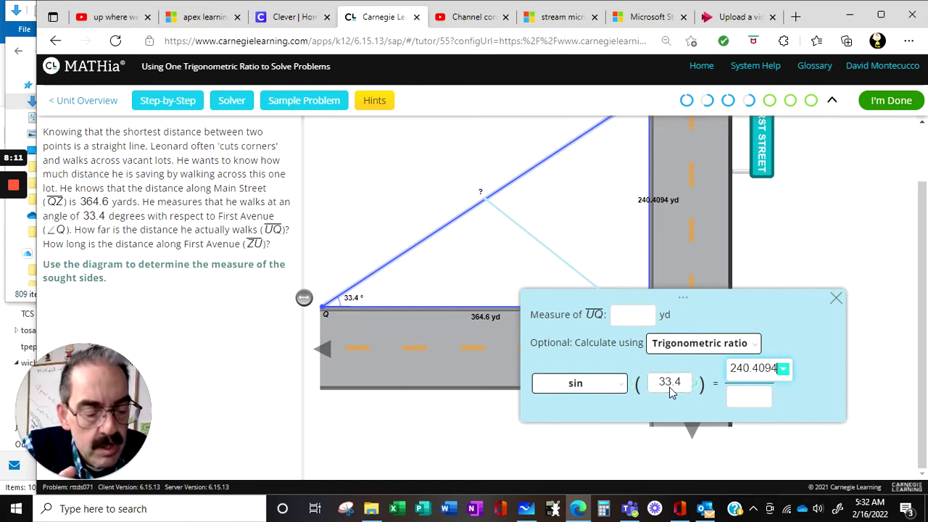
key("Tab")
type("x")
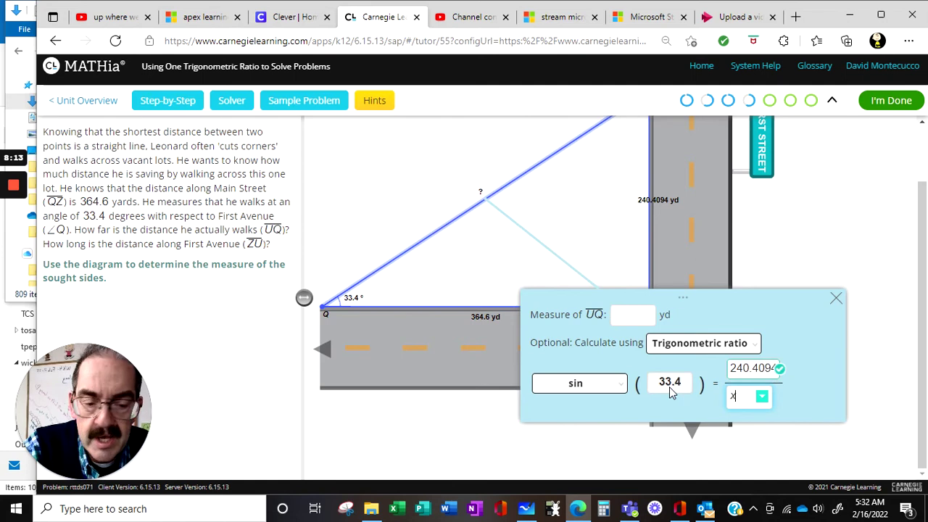
key("Tab")
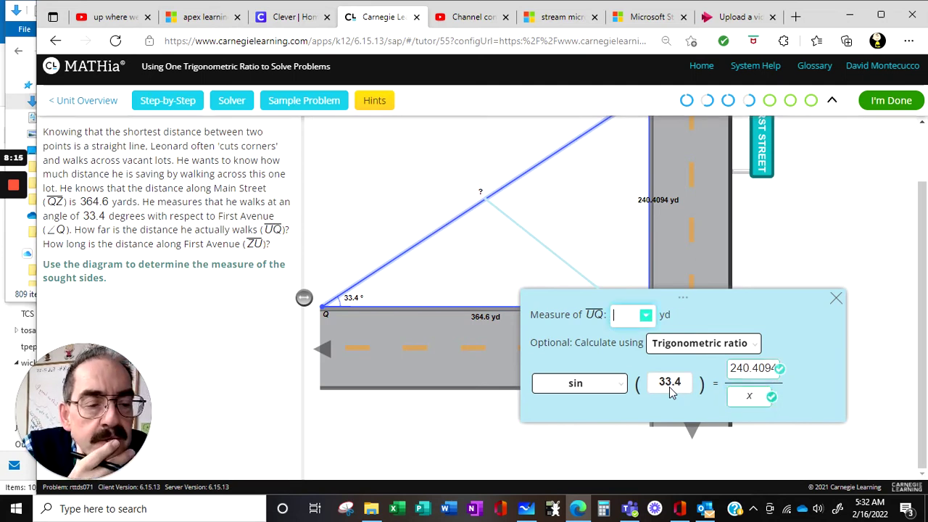
type("240")
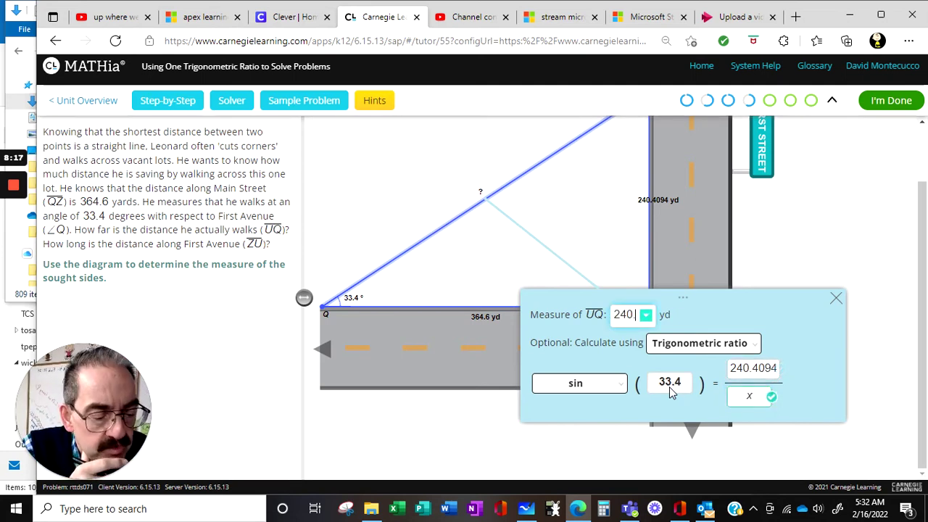
type(".4094/s")
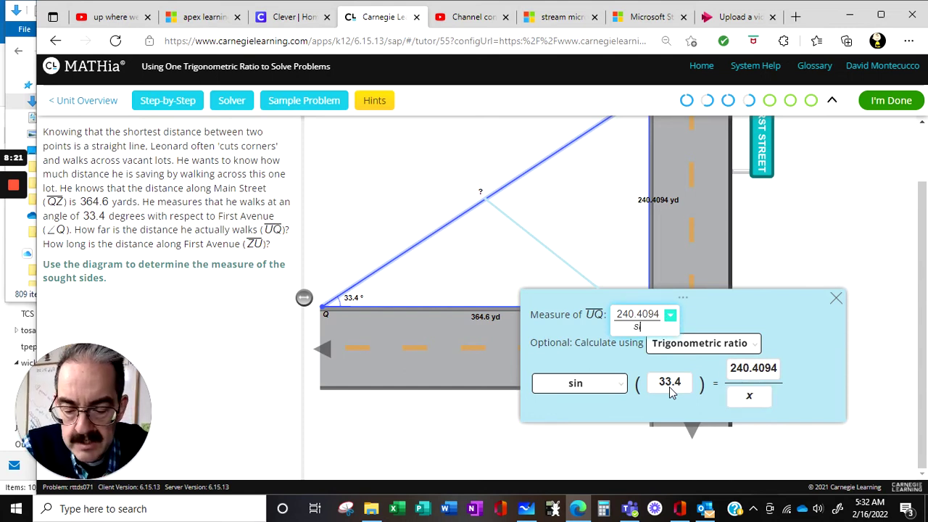
type("in33.4")
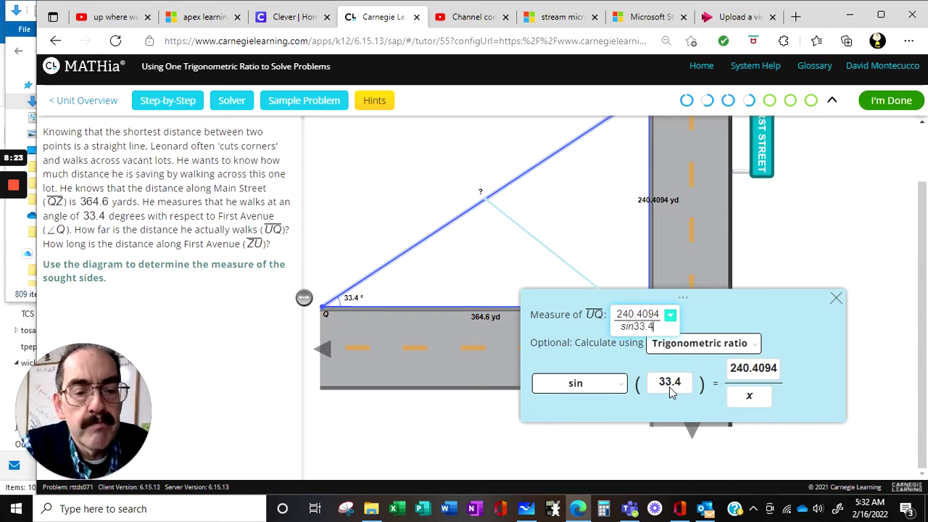
key("BackSpace")
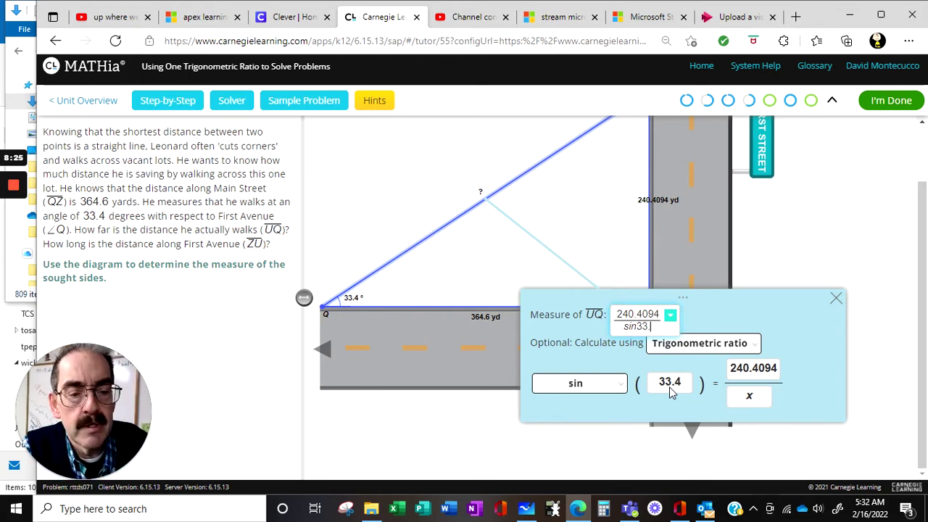
type("(")
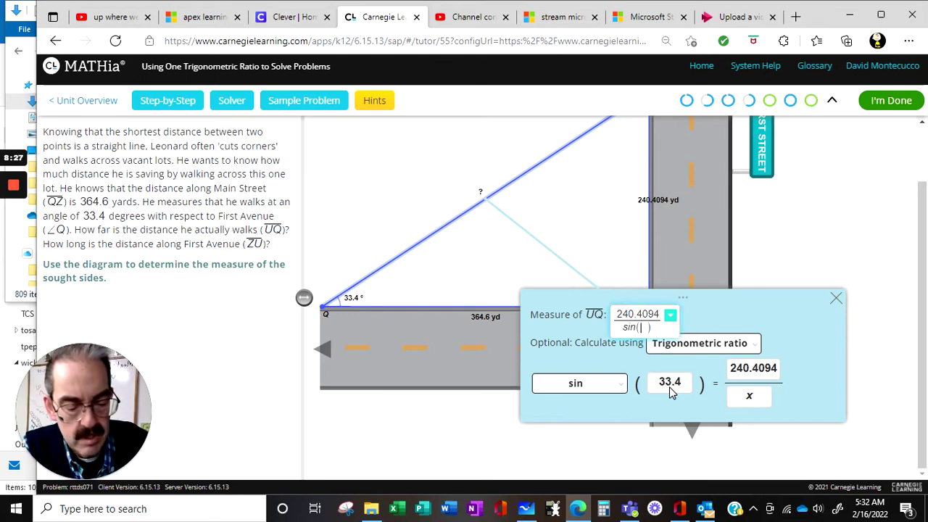
type("33.4")
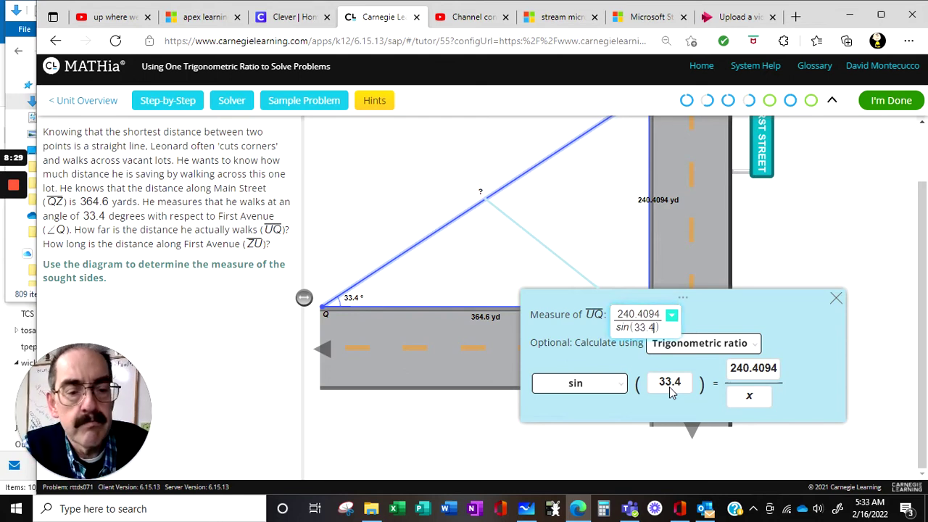
key("Return")
scroll(696, 351, "up", 2)
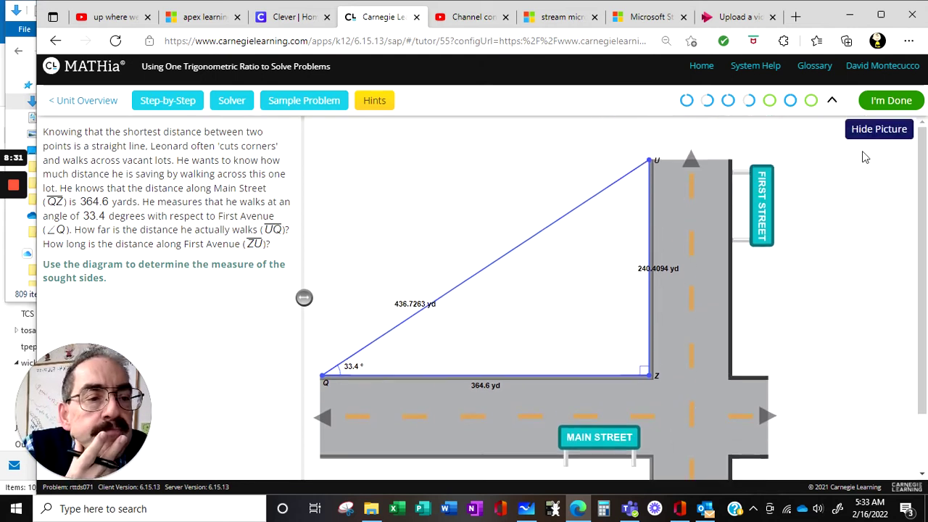
Step: Submit the walk problem, then choose a tangent trigonometric ratio for angle UIZ
left_click(889, 102)
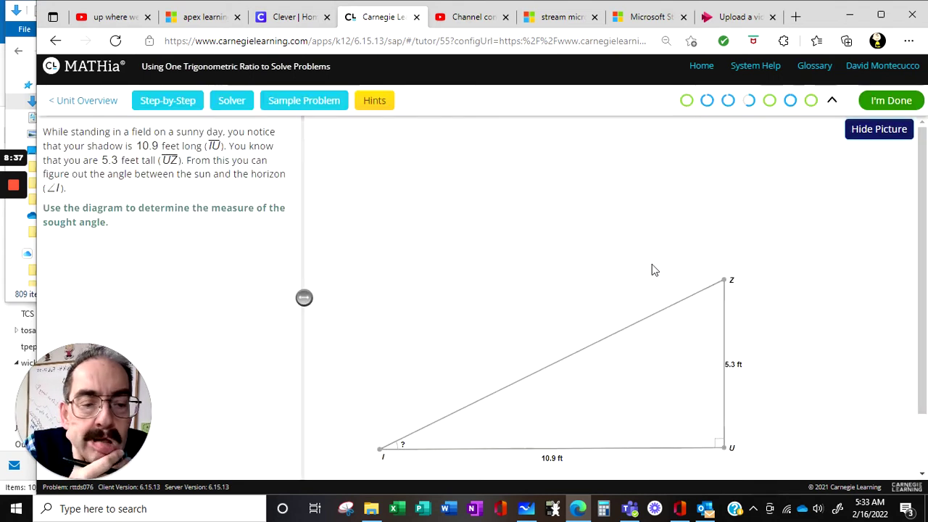
scroll(614, 274, "down", 1)
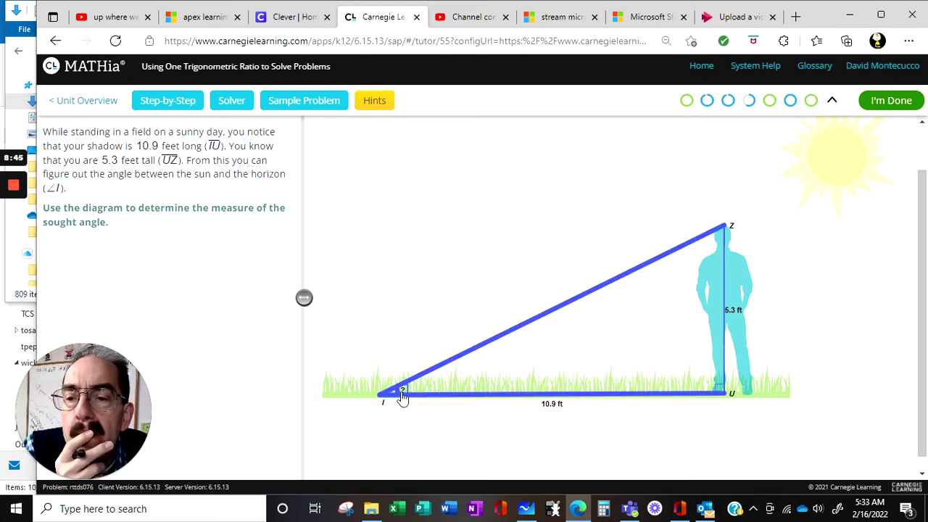
left_click(402, 395)
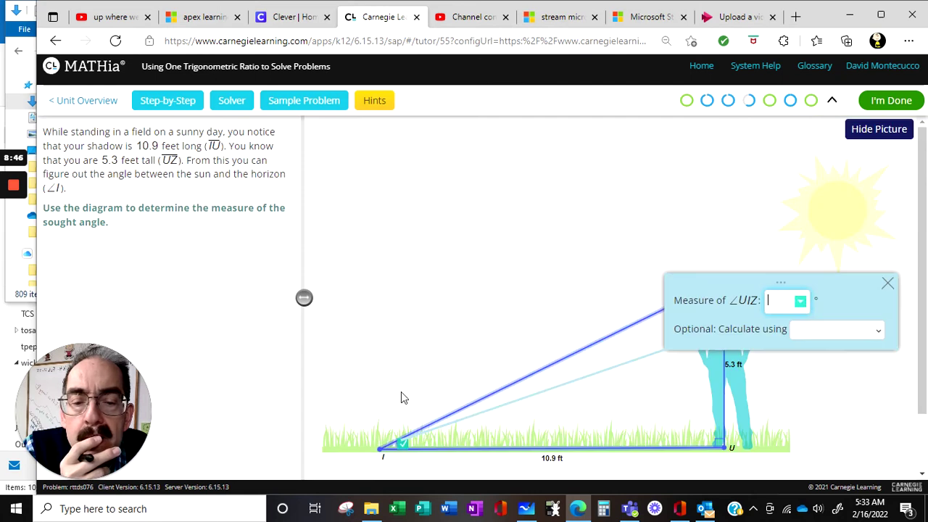
left_click(818, 330)
left_click(832, 371)
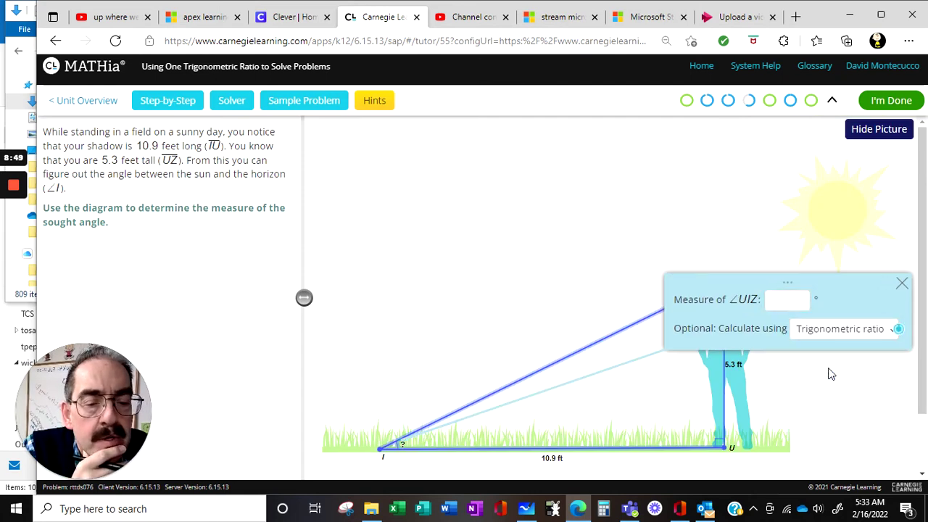
left_click(689, 378)
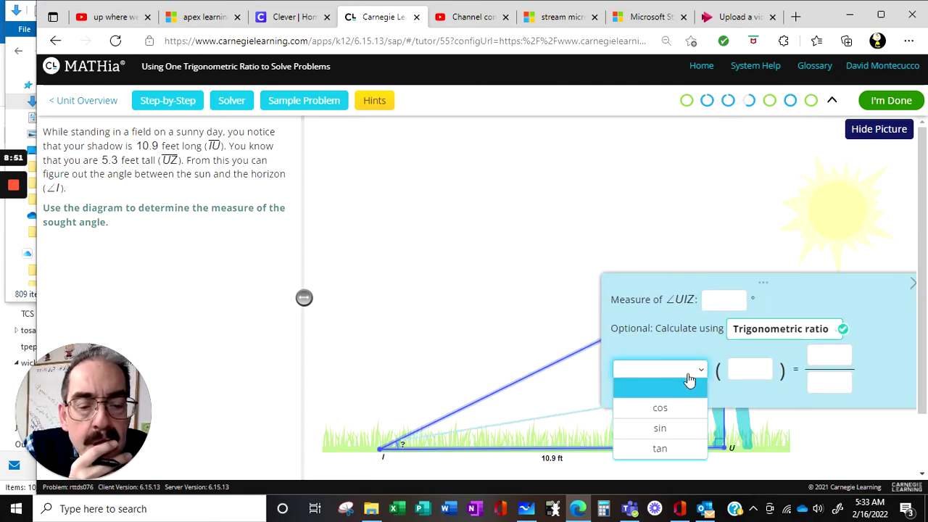
left_click(668, 450)
Step: Set tan x = 5.3/10.9, enter arctan(5.3/10.9) for 25.9308°, and submit the problem
left_click_drag(681, 282, 452, 150)
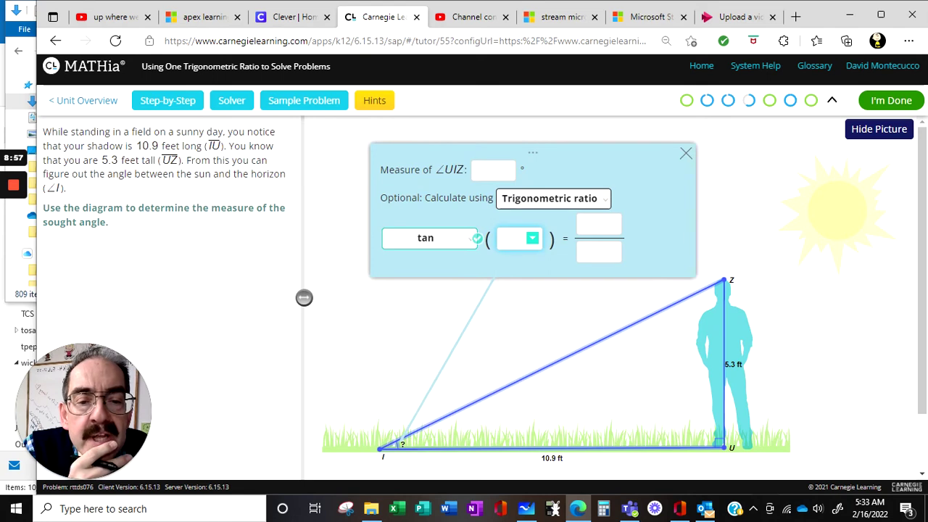
type("x")
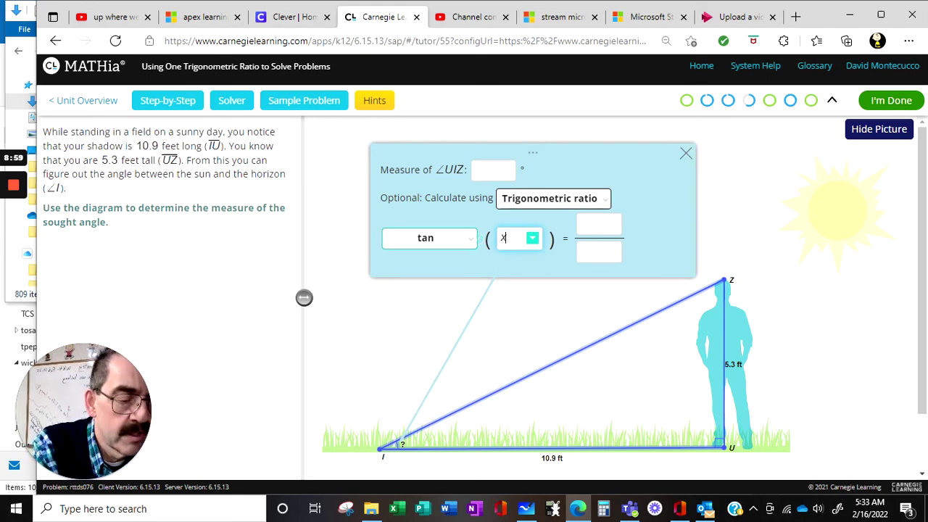
left_click(584, 225)
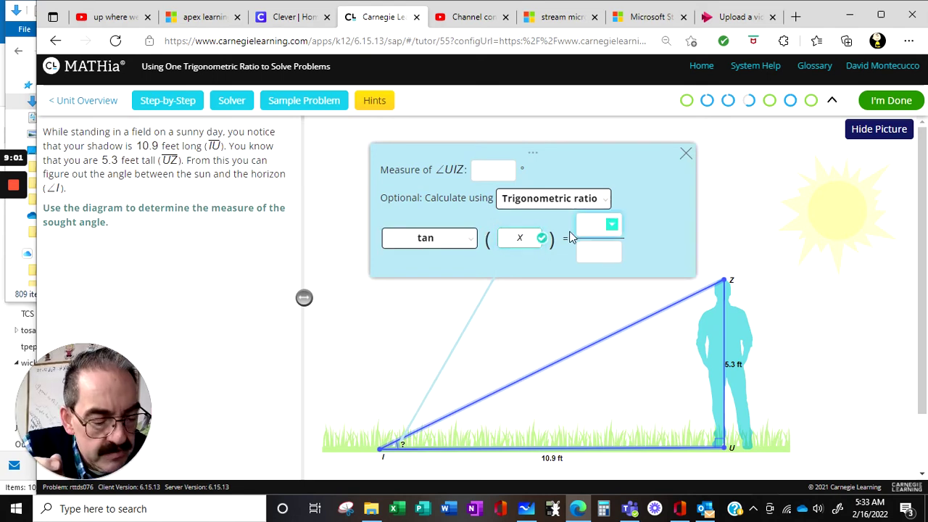
type("5.3")
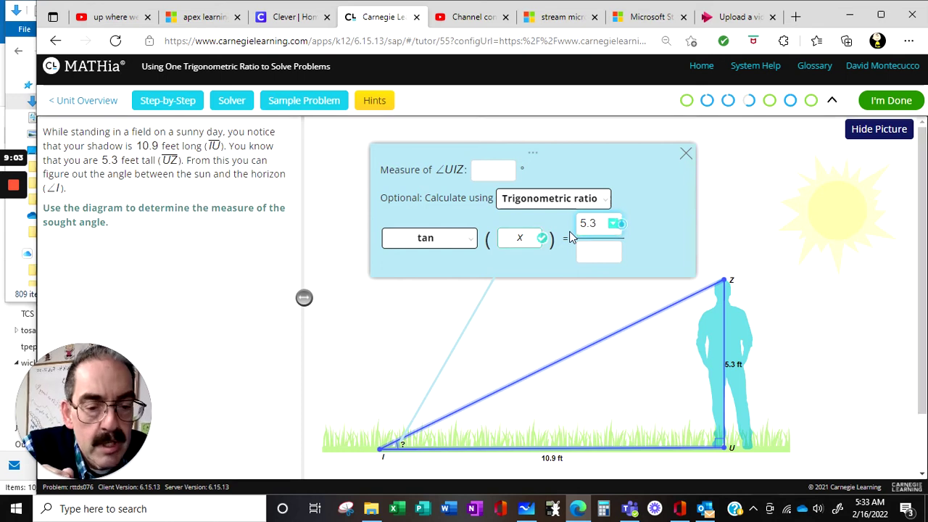
key("Tab")
type("10")
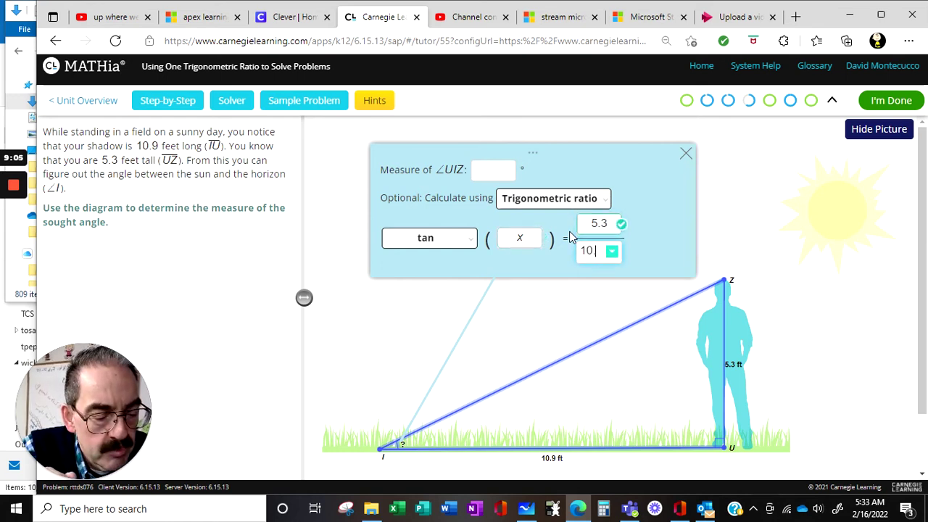
type(".9")
key("Tab")
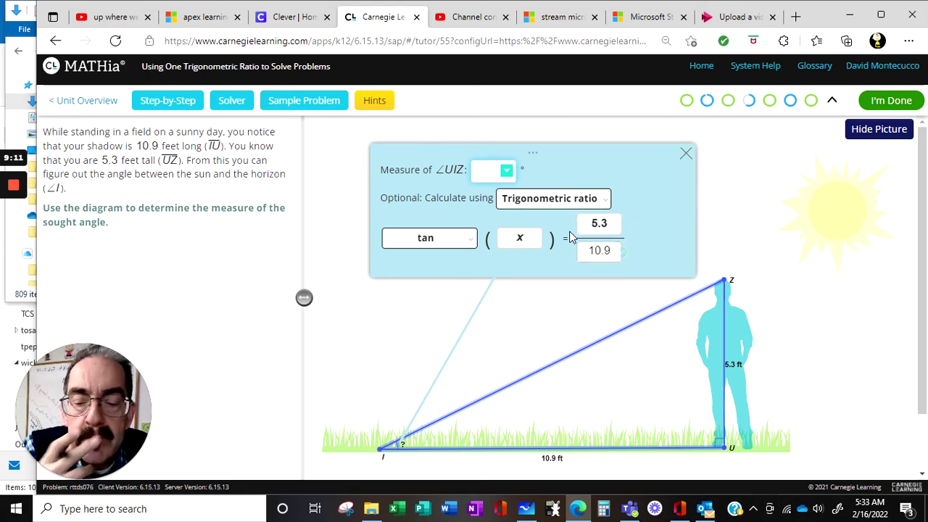
type("arct")
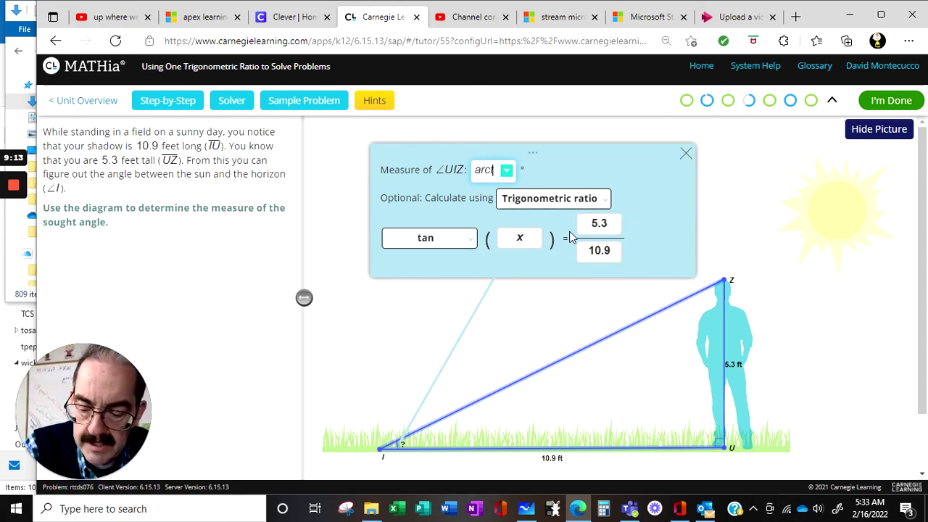
type("an")
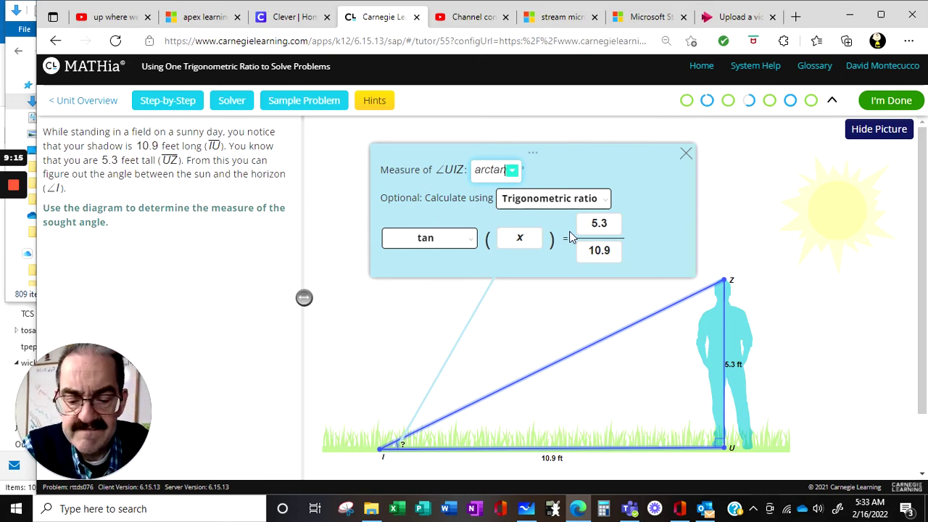
type("(5.3")
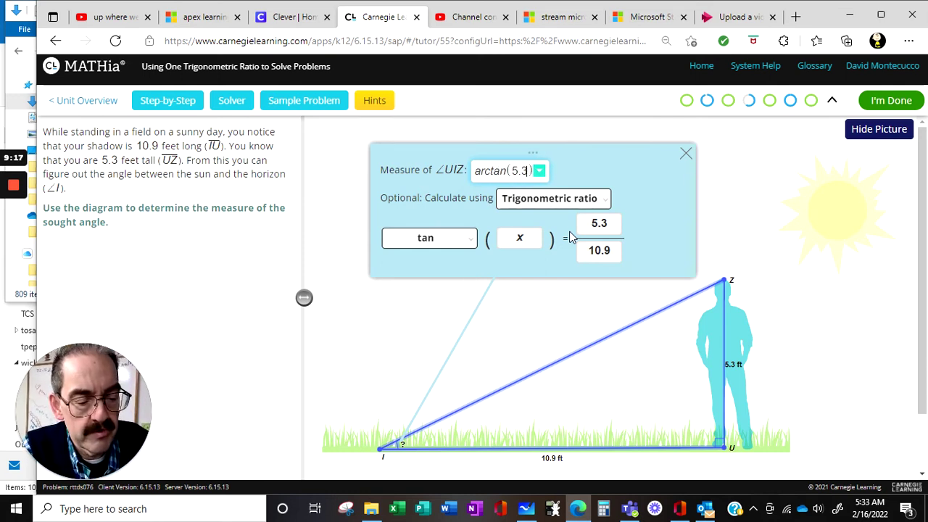
type("/")
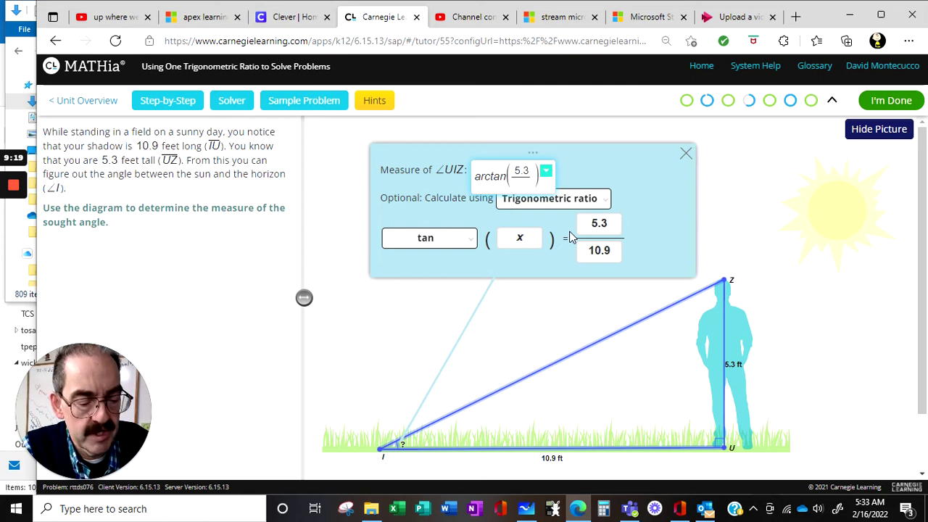
type(".9")
key("Return")
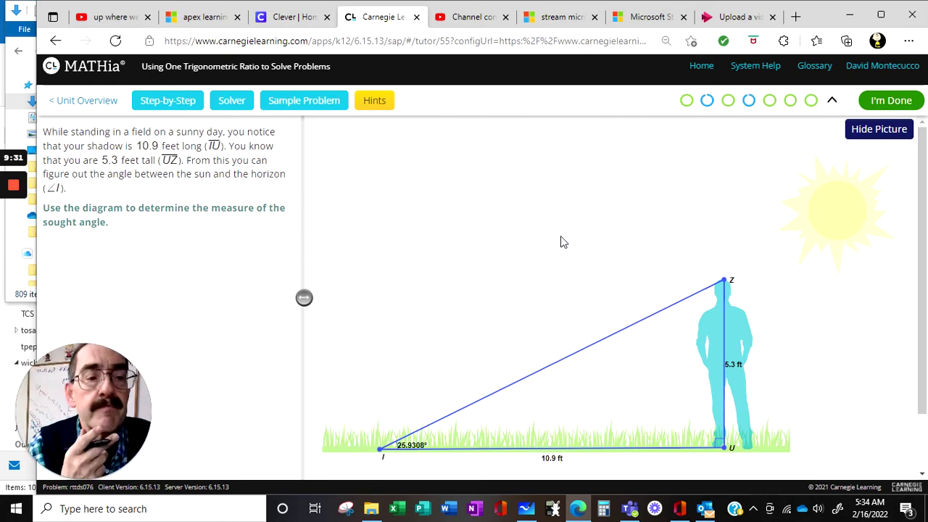
left_click(889, 100)
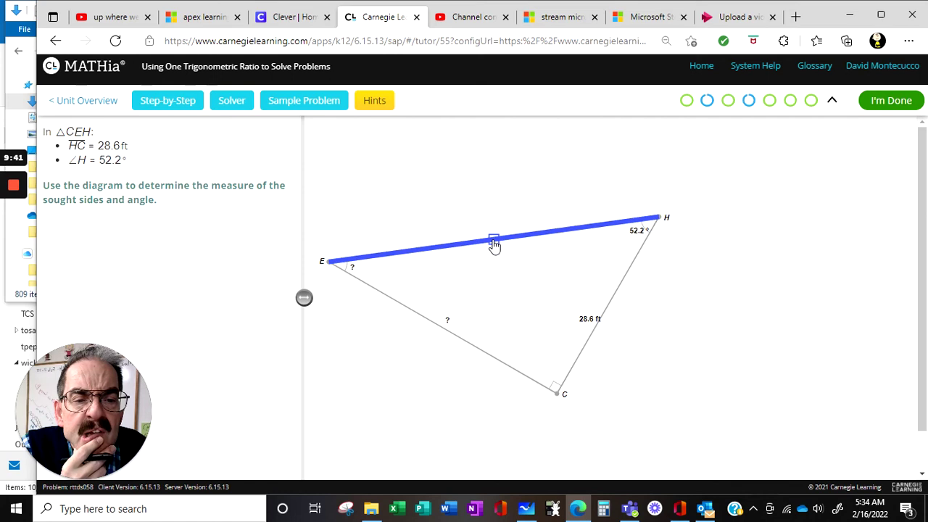
Step: Open the side CE entry and choose a trigonometric ratio with tangent
left_click(445, 330)
left_click(759, 370)
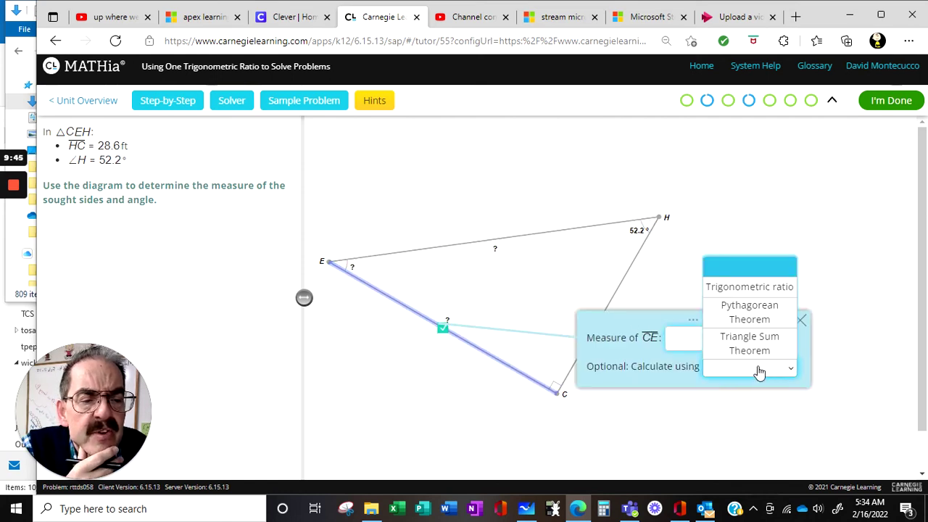
left_click(760, 287)
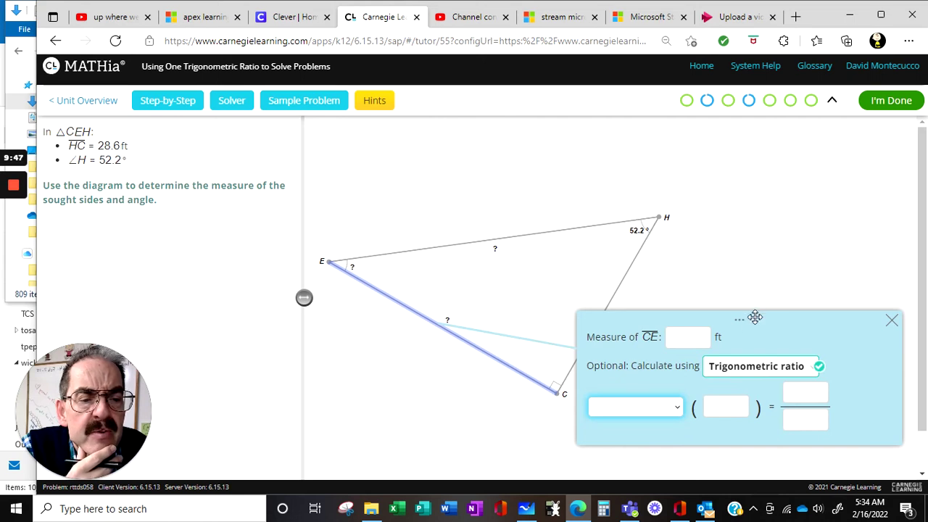
left_click_drag(754, 317, 778, 266)
left_click(683, 363)
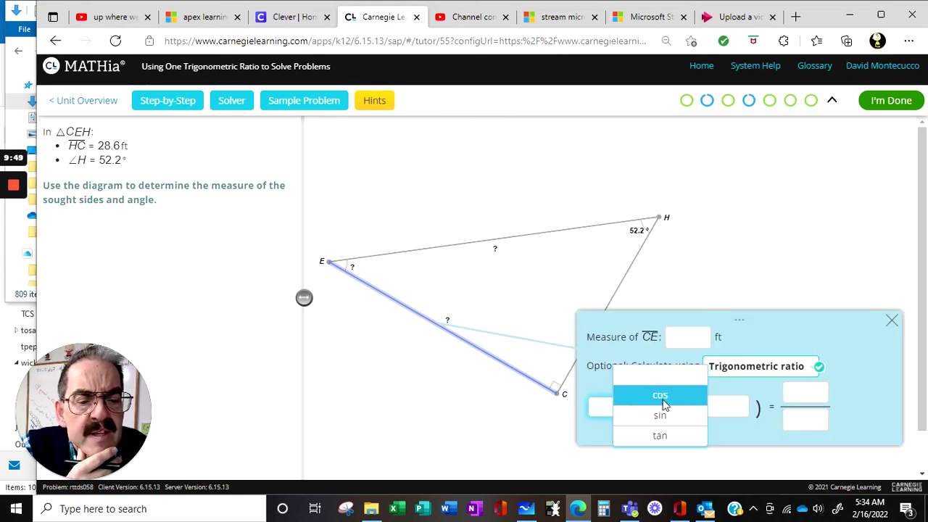
left_click(659, 438)
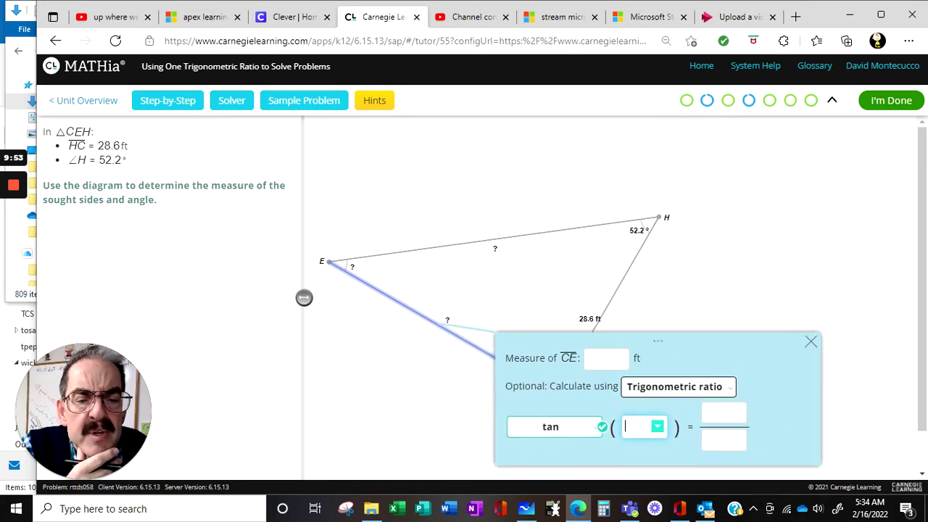
Step: Set tan(52.2) = x/28.6 and enter 28.6·tan(52.2), giving CE 36.8709 ft
type("52.2")
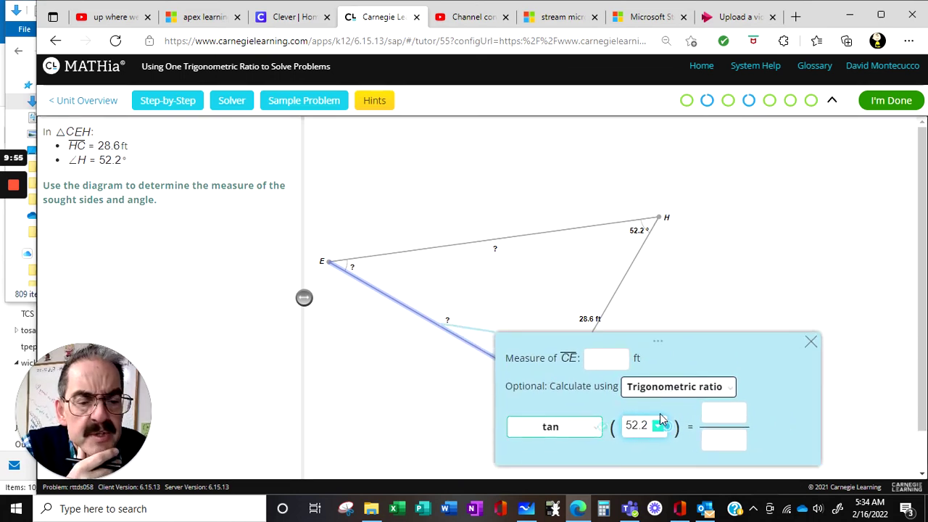
key("Tab")
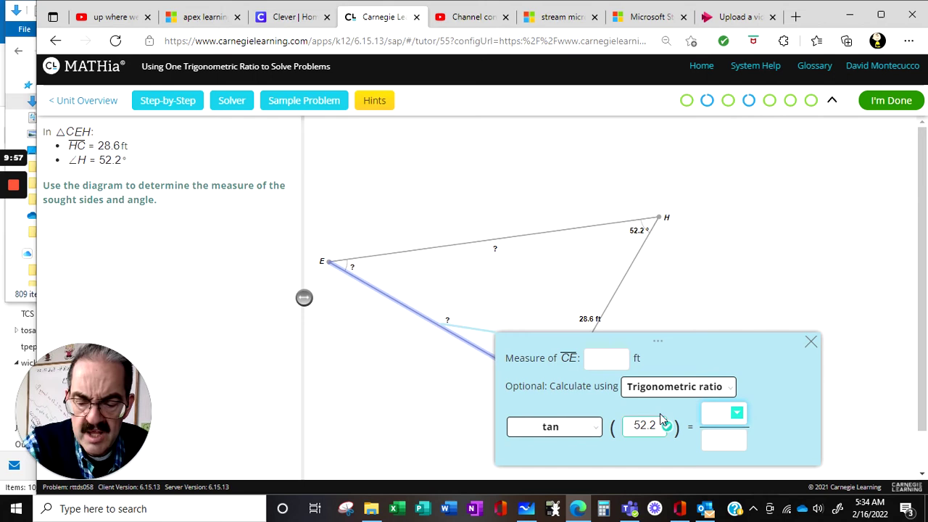
type("x")
key("Tab")
type("28")
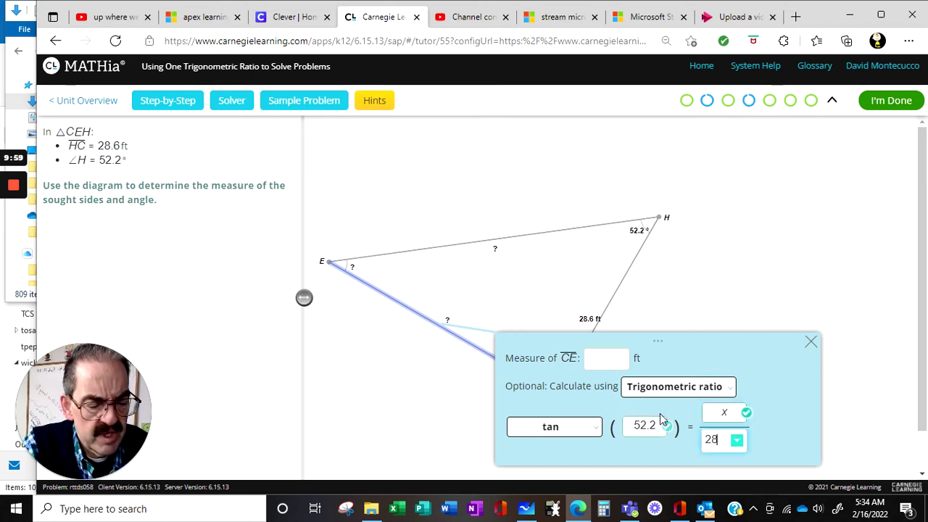
type(".6")
key("Tab")
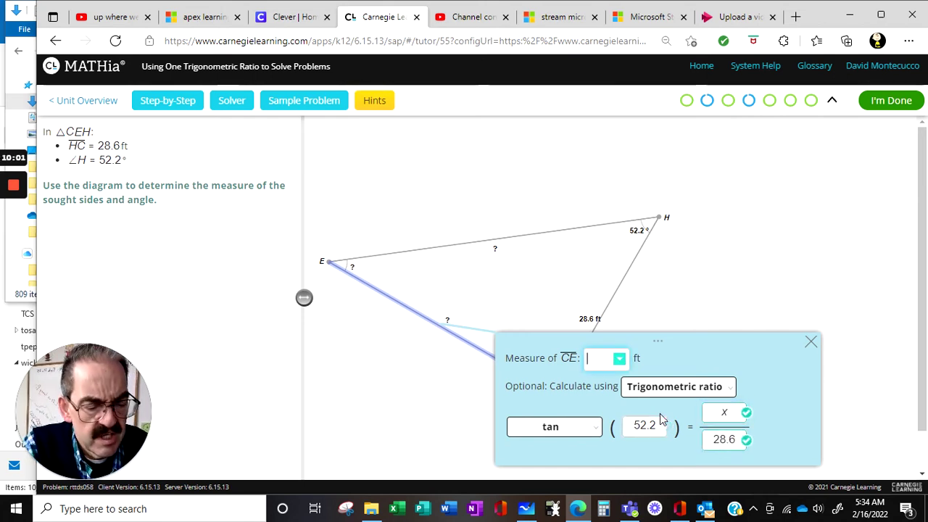
type("28.6 ·")
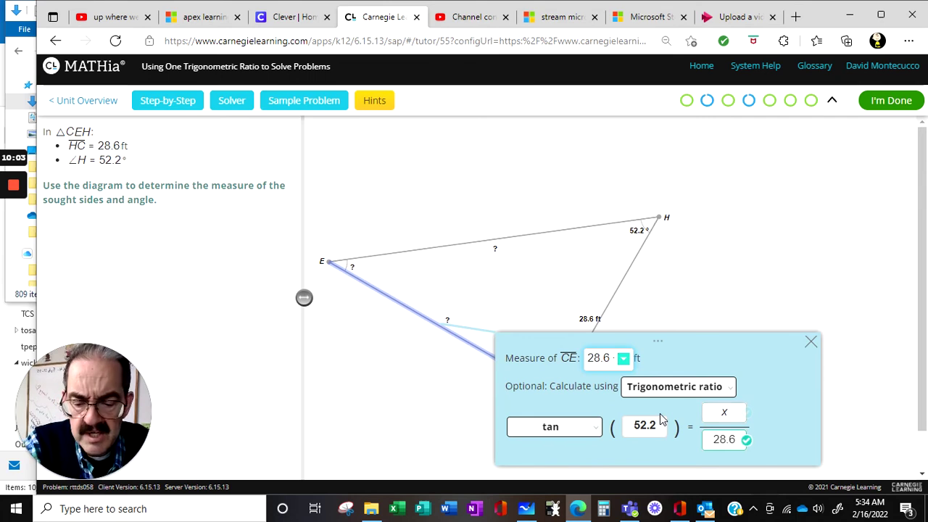
type("*t")
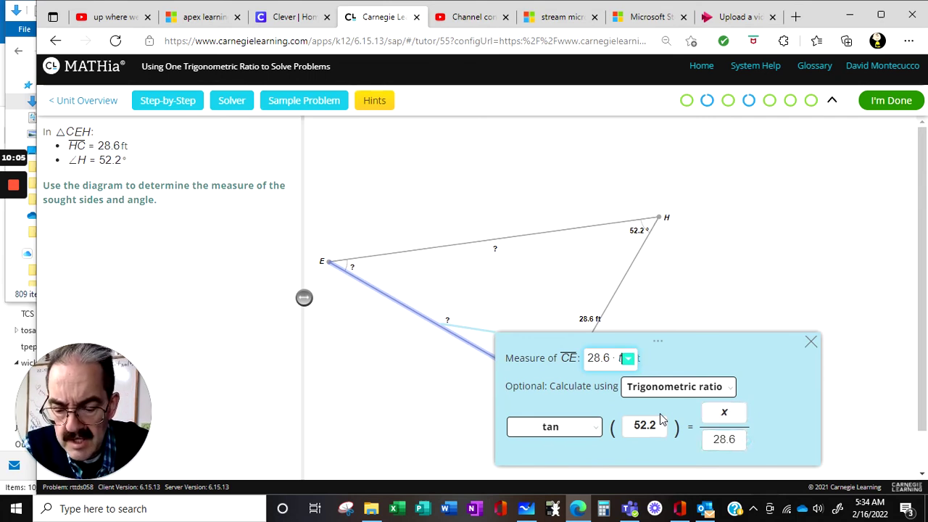
type("an(")
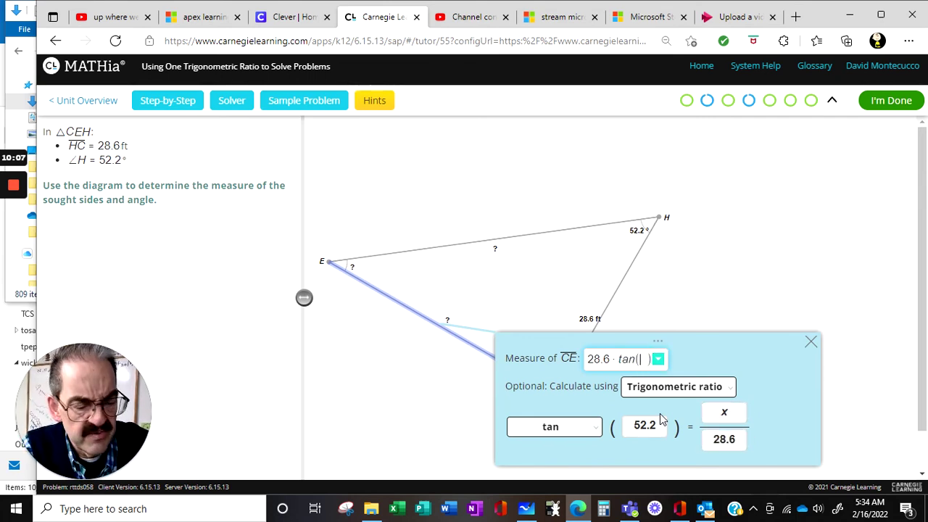
type("52.2")
key("Return")
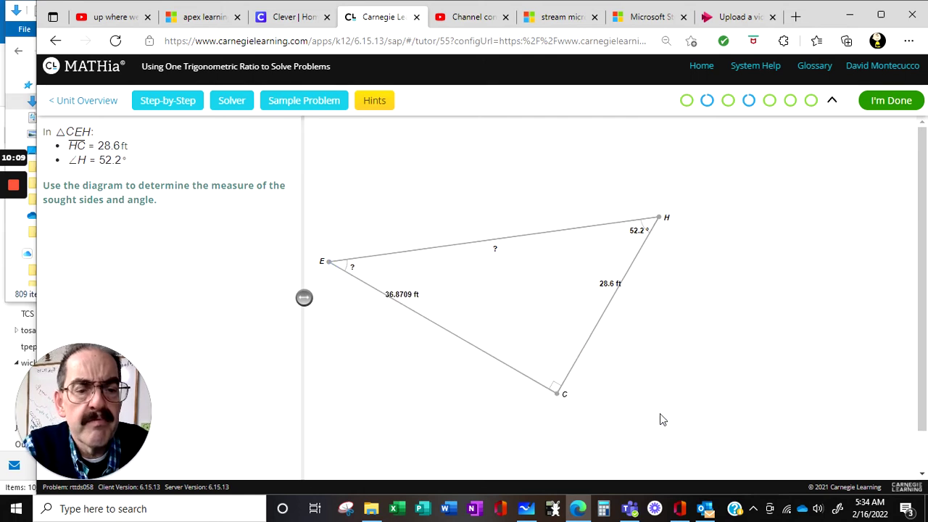
Step: Choose the Pythagorean Theorem for EH with legs 28.6 and 36.8709 and hypotenuse x
left_click(494, 241)
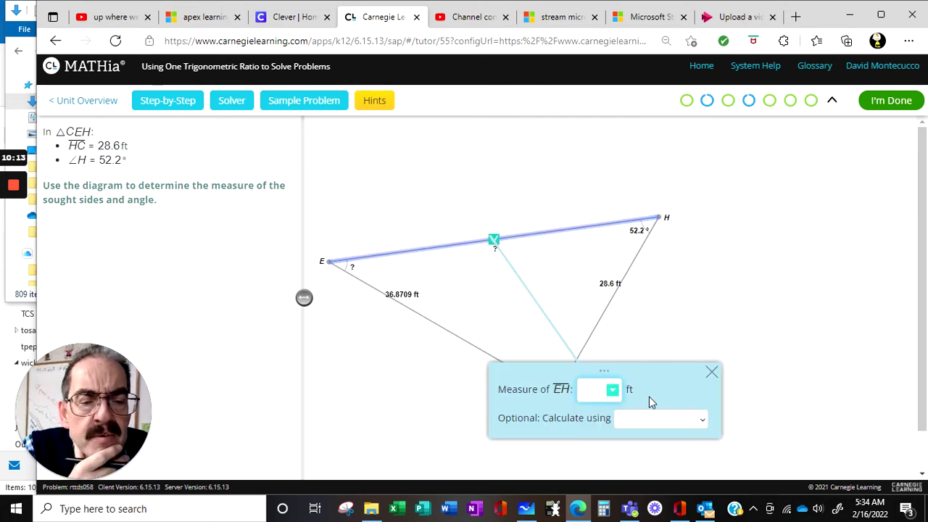
left_click(632, 418)
left_click(651, 364)
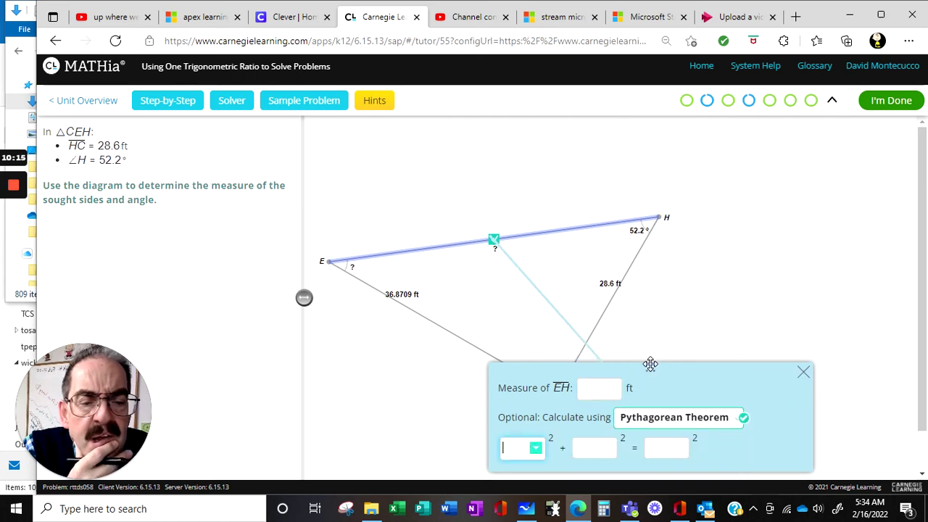
left_click_drag(651, 364, 697, 332)
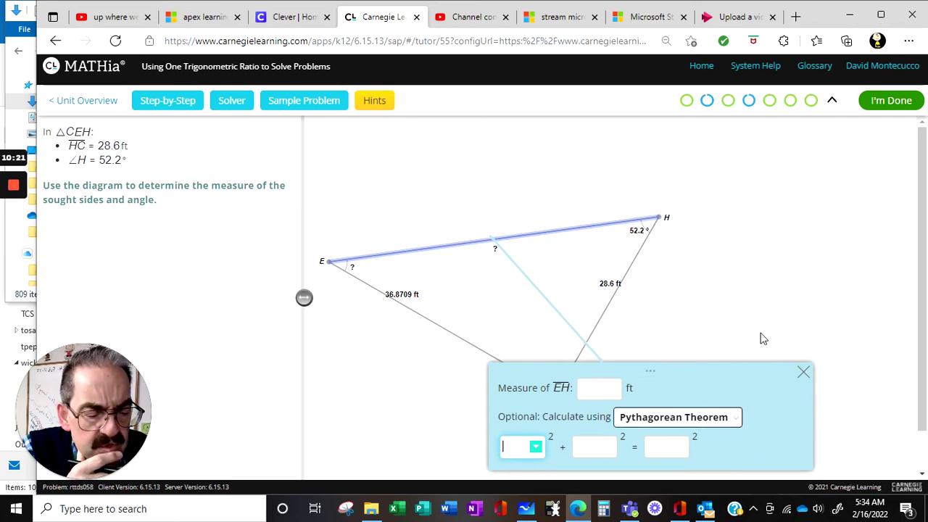
type("28.6")
key("Tab")
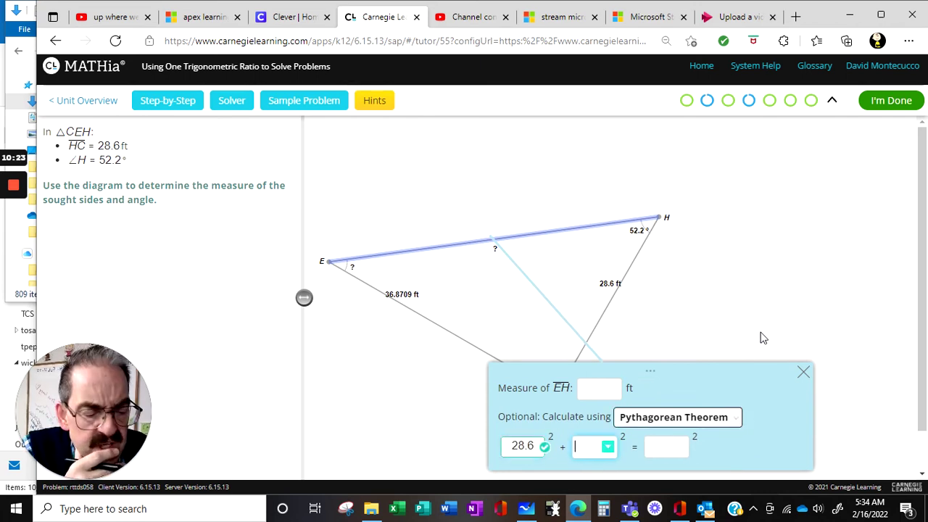
type("36.8")
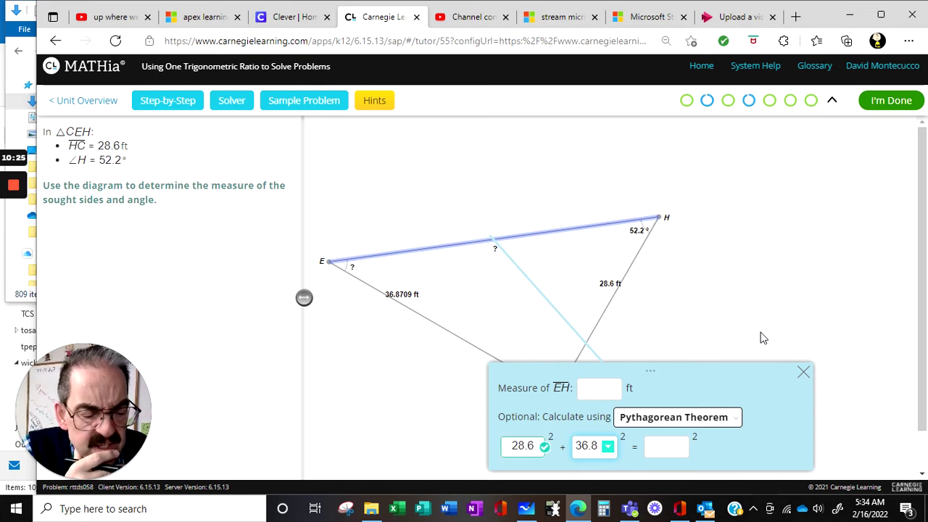
type("709")
key("Tab")
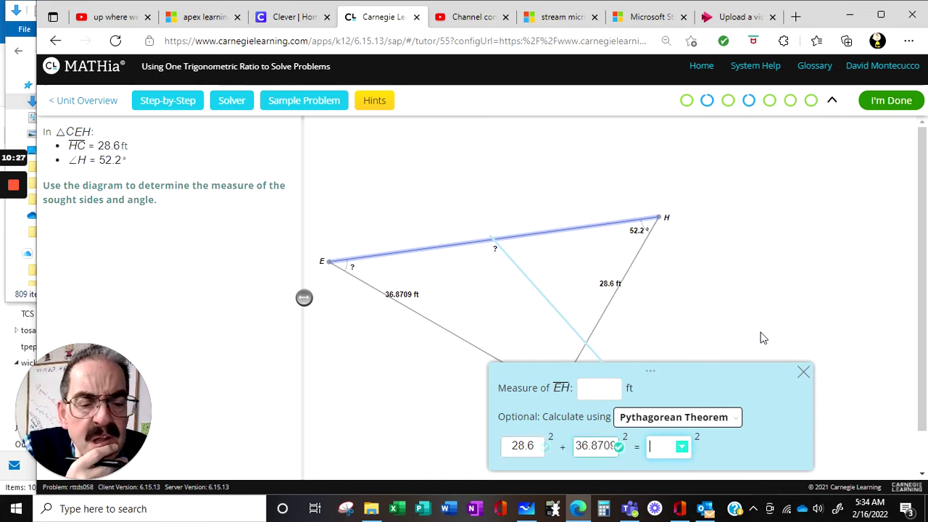
type("x")
key("Tab")
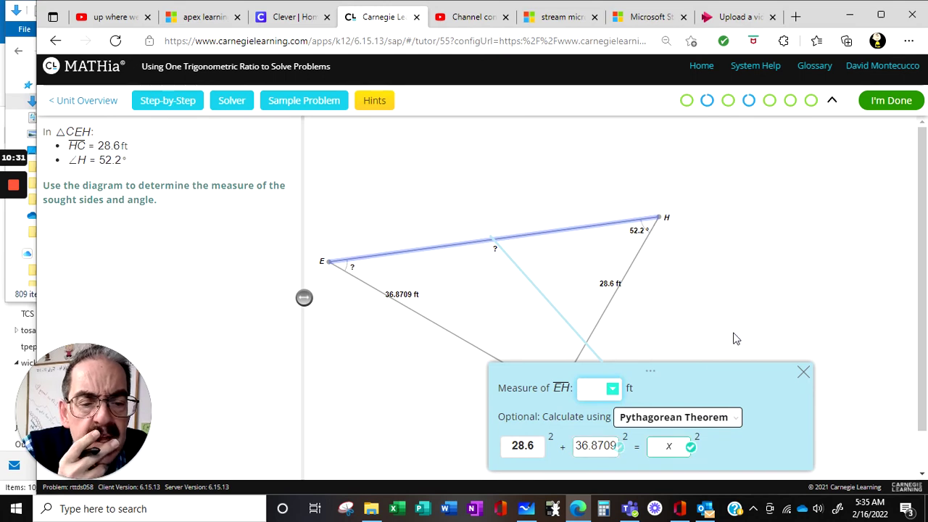
Step: Enter √(28.6² + 36.8709²) for EH, giving 46.6629 ft, then check for remaining work
left_click(613, 389)
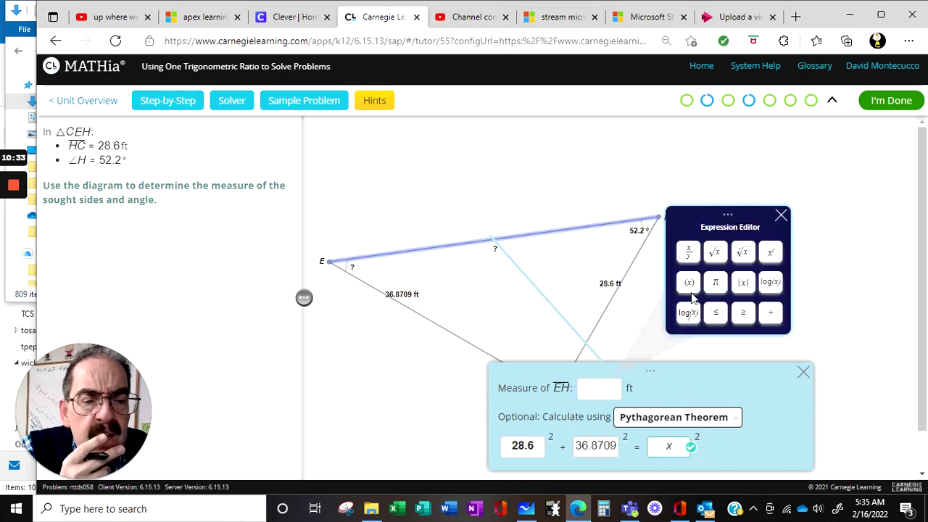
left_click(714, 252)
type("28.6")
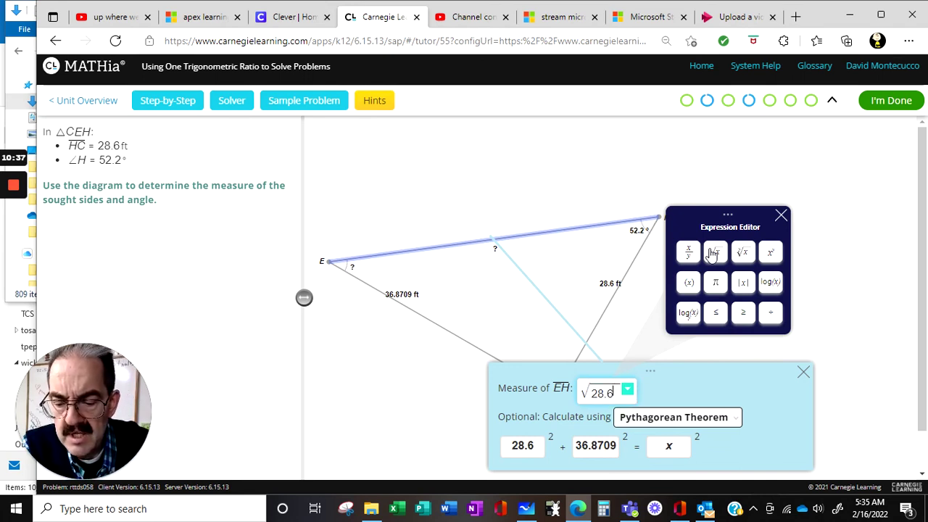
type("^2")
key("Right")
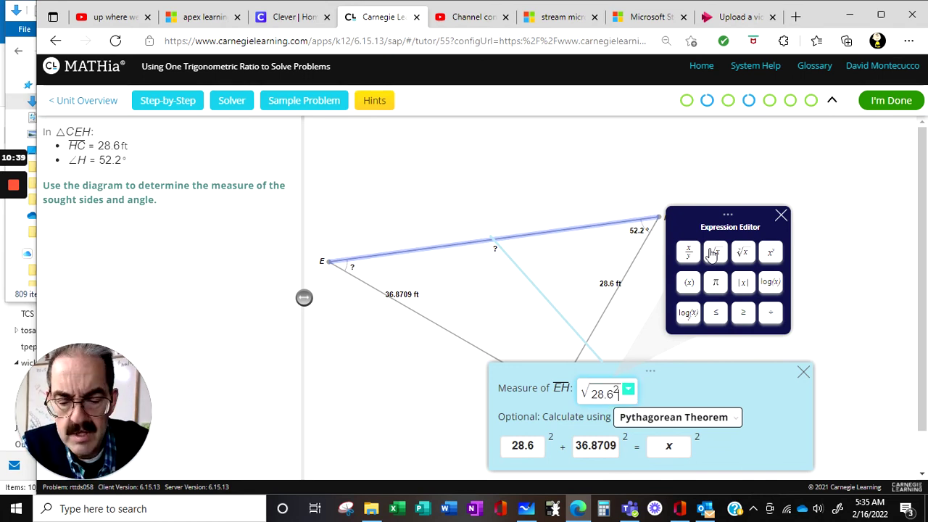
type("+")
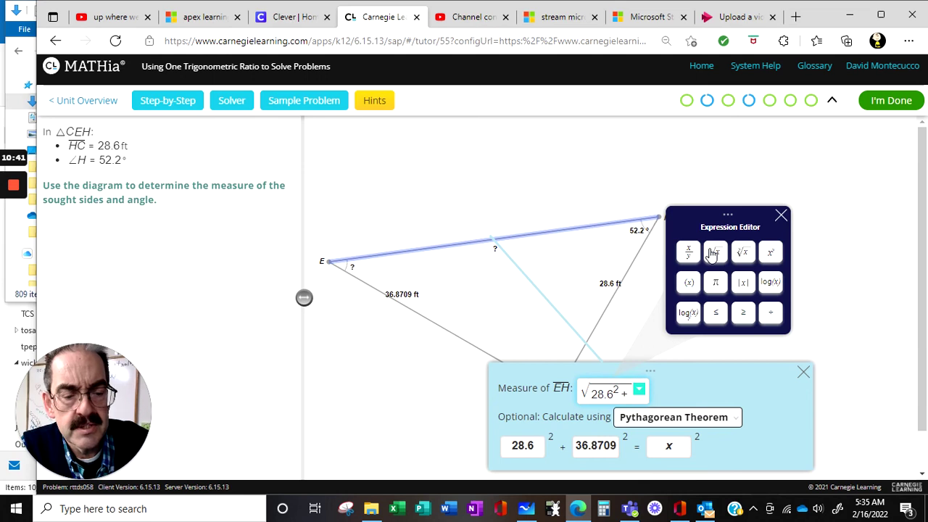
type(" 36.807")
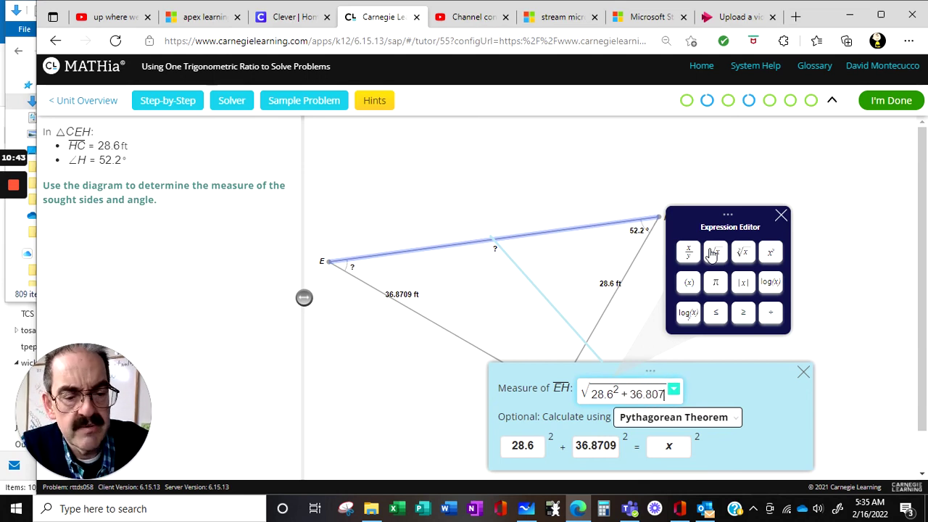
type("9")
key("BackSpace")
key("BackSpace")
key("BackSpace")
type("7")
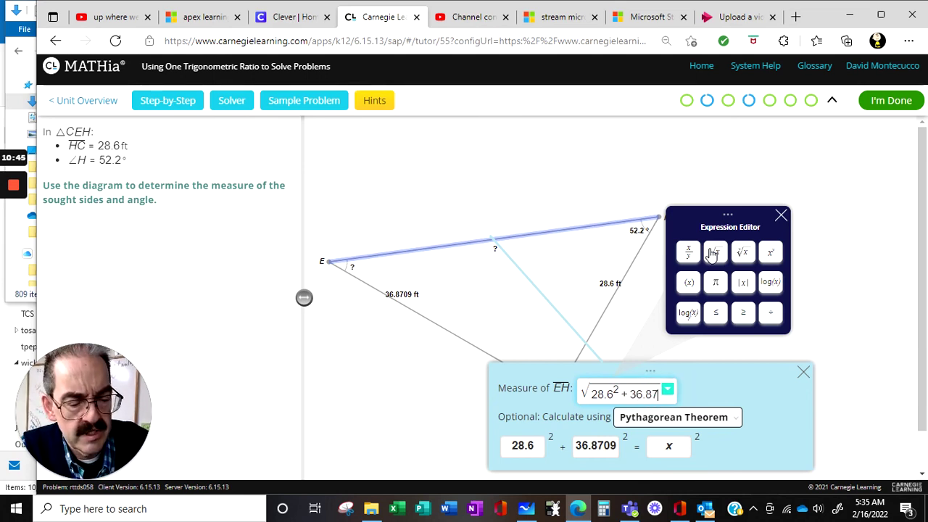
type("09")
key("Right")
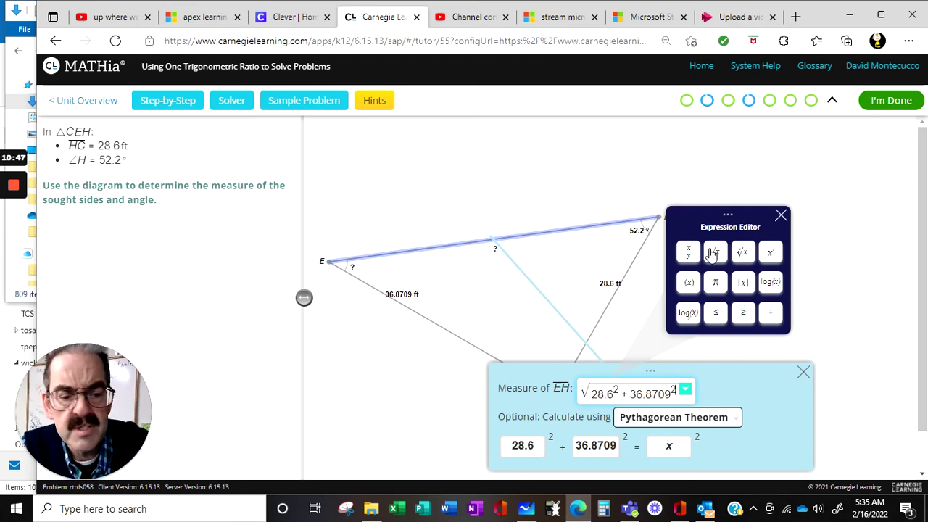
key("Return")
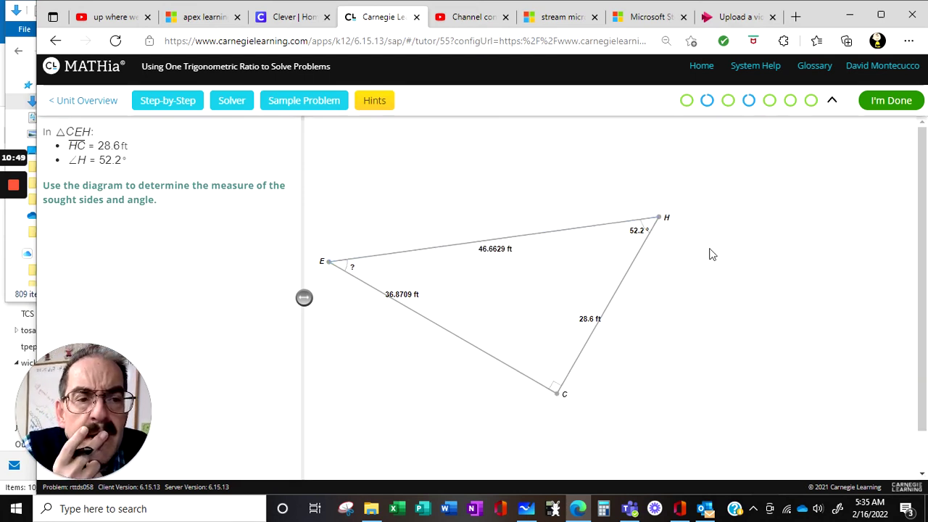
left_click(883, 106)
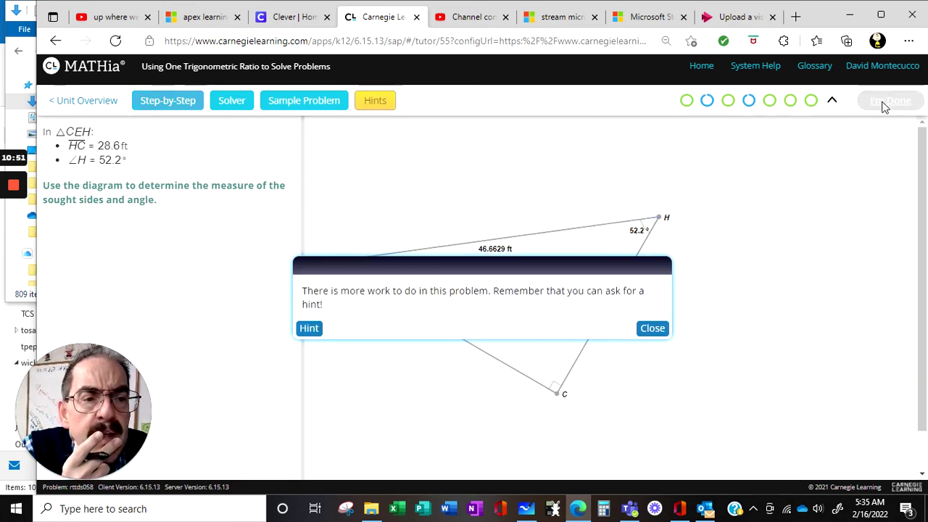
left_click(651, 330)
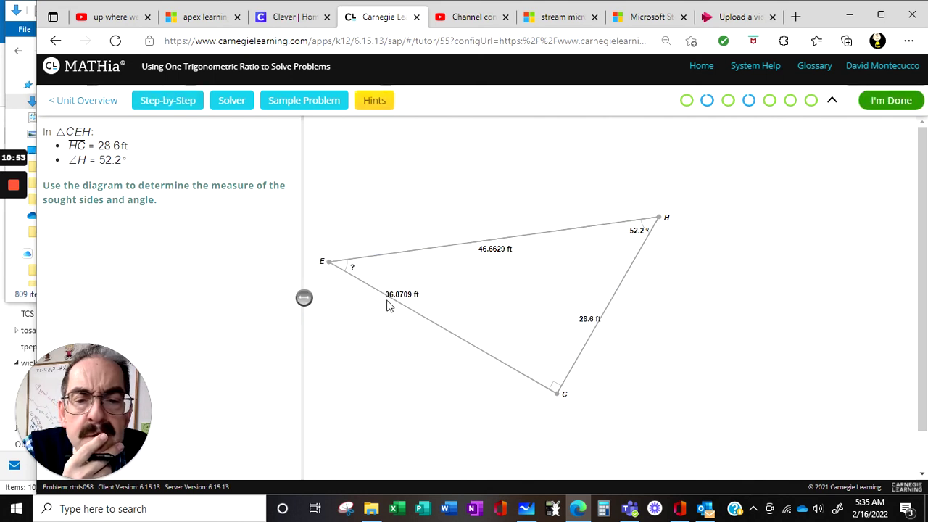
Step: Choose the Triangle Sum Theorem for the angle at E and enter 90 as the first angle
left_click(352, 267)
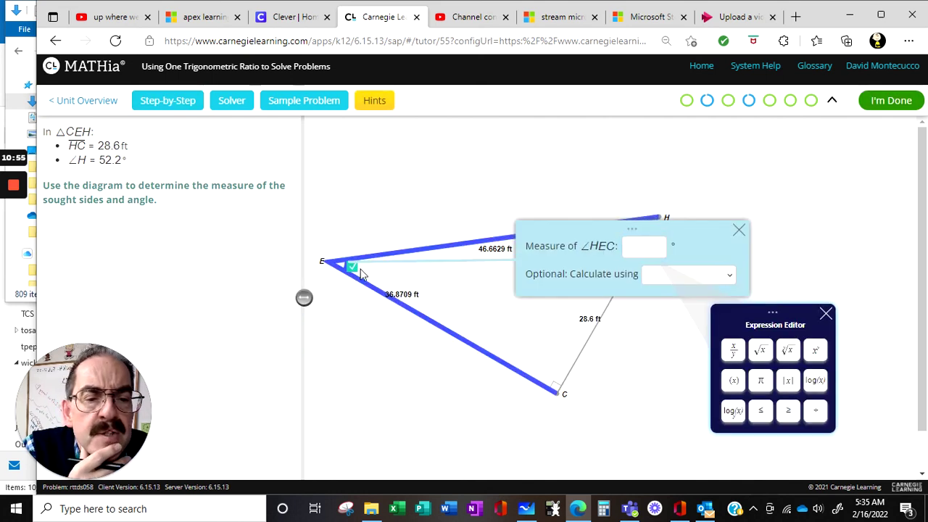
left_click(674, 274)
left_click(669, 366)
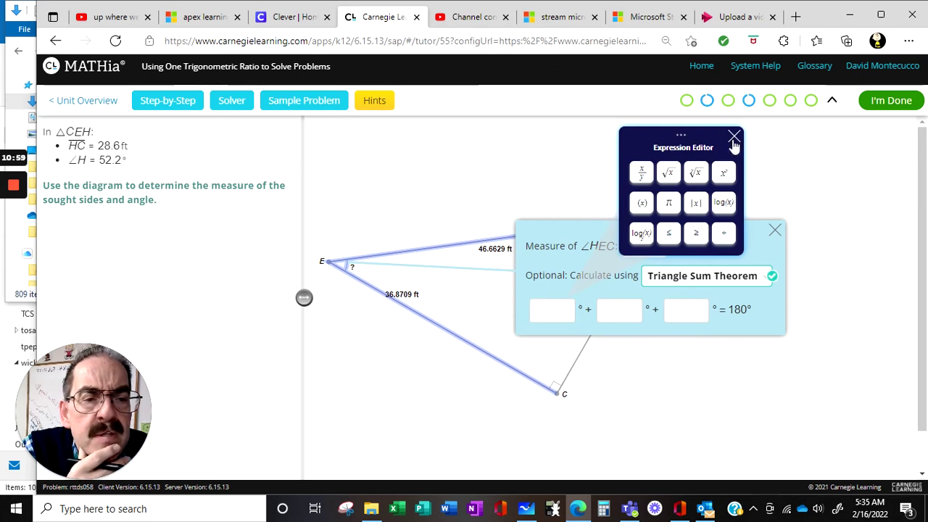
left_click(735, 137)
left_click(564, 308)
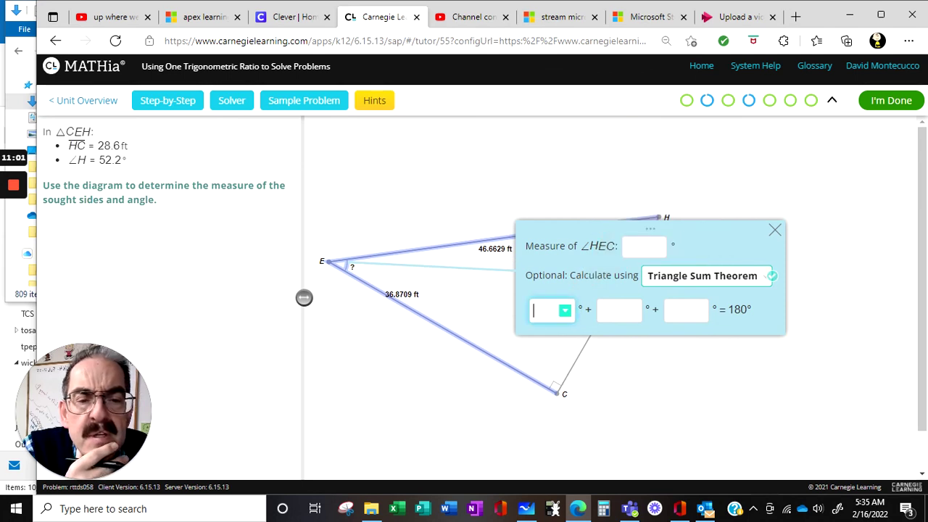
type("90")
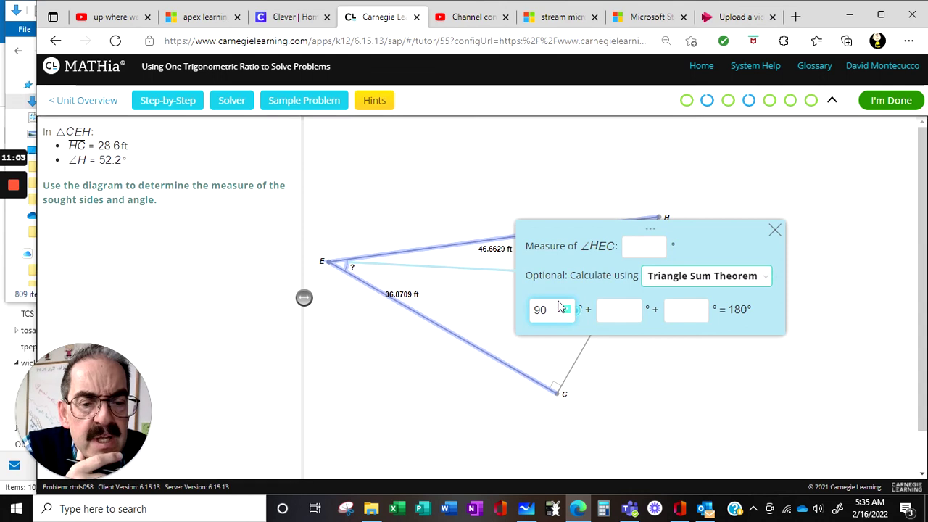
key("Tab")
Step: Add 52.2 and x, then enter 180 − 52.2 − 90, giving angle HEC 37.8°
left_click_drag(593, 234, 565, 263)
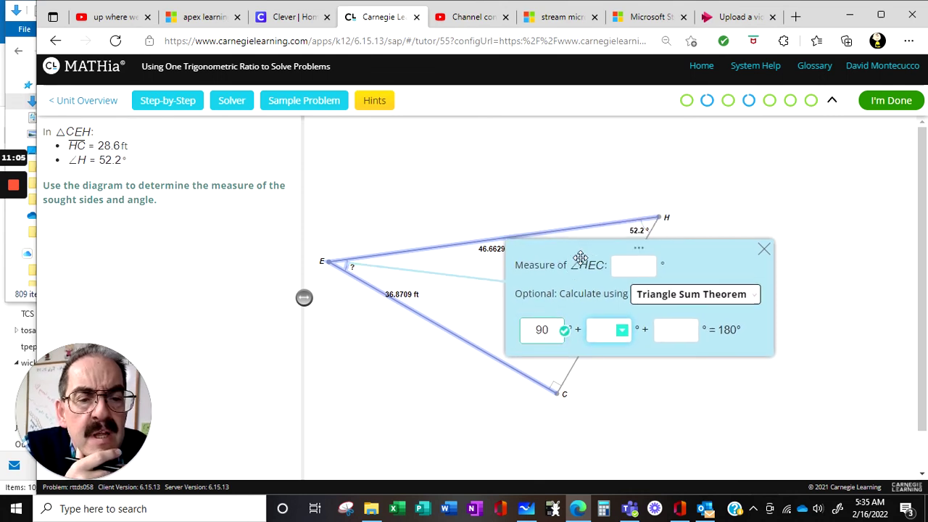
type("52.2")
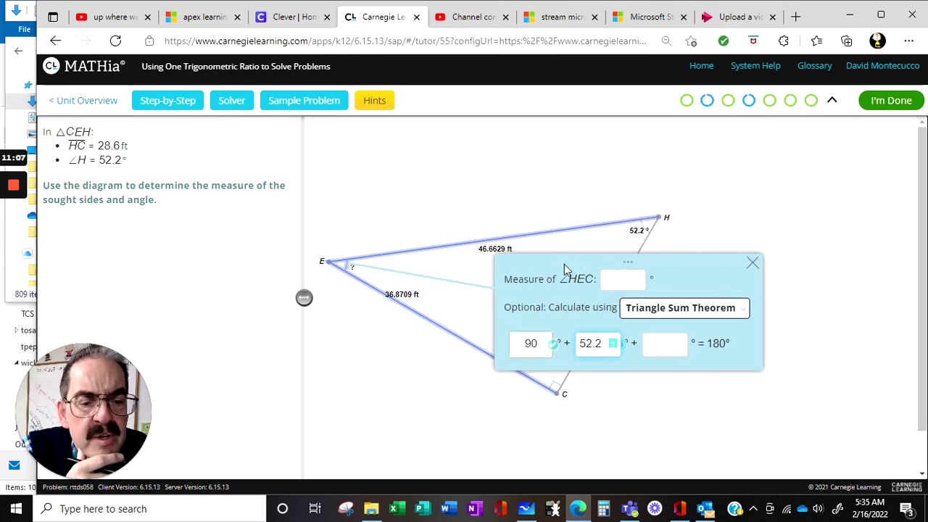
key("Tab")
type("x")
key("Tab")
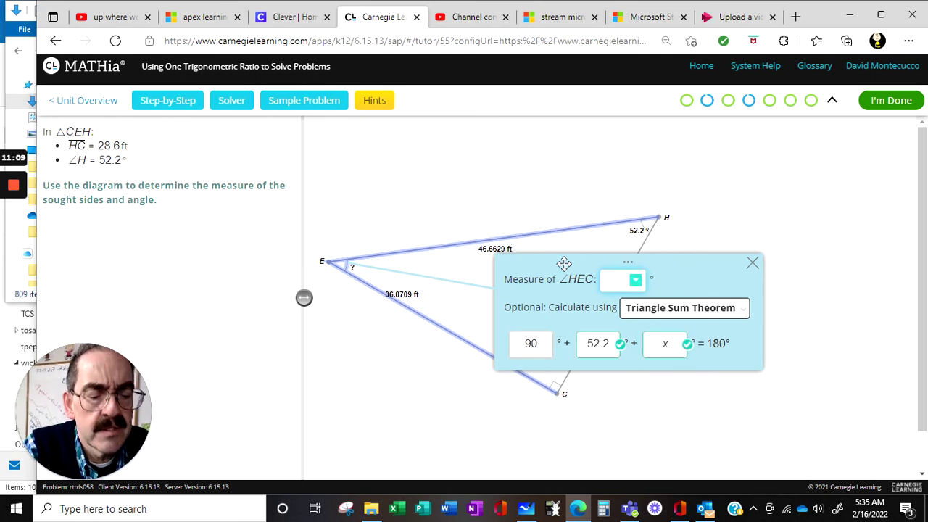
type("1")
type("-")
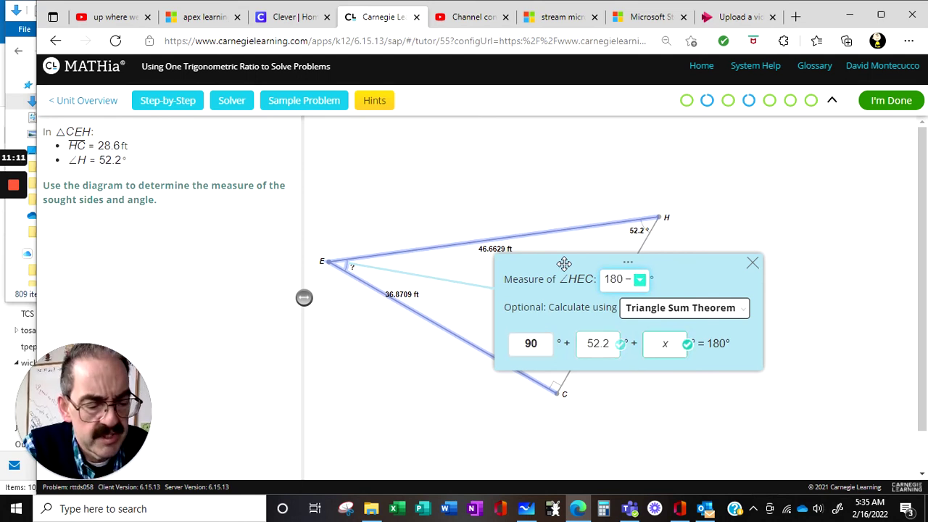
type("52.2-")
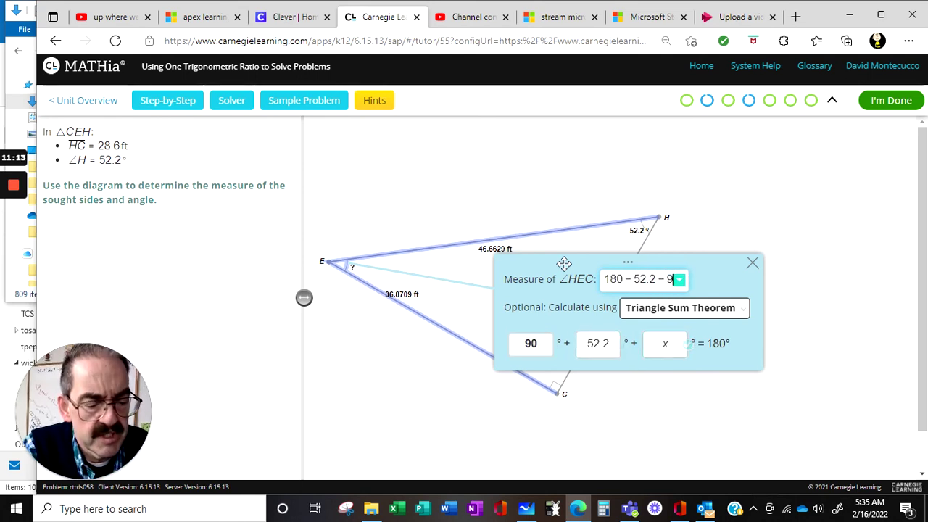
type("0")
key("Return")
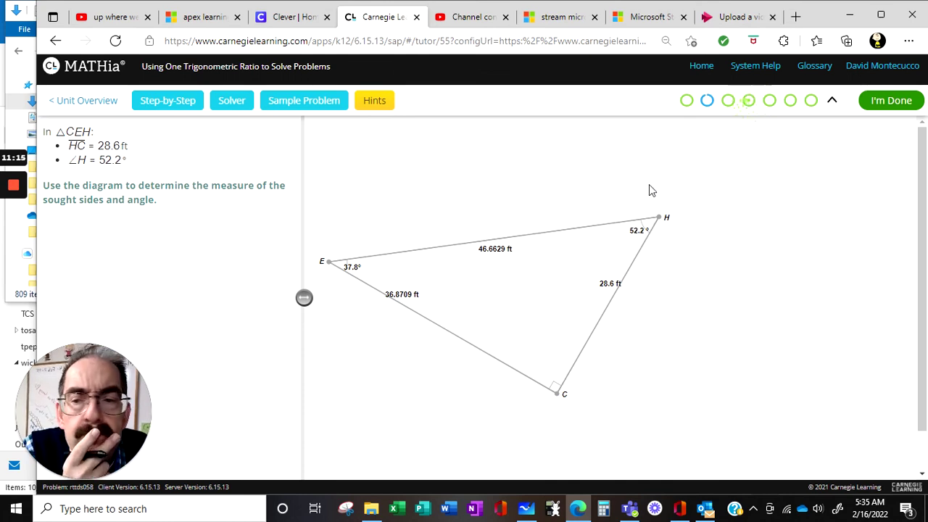